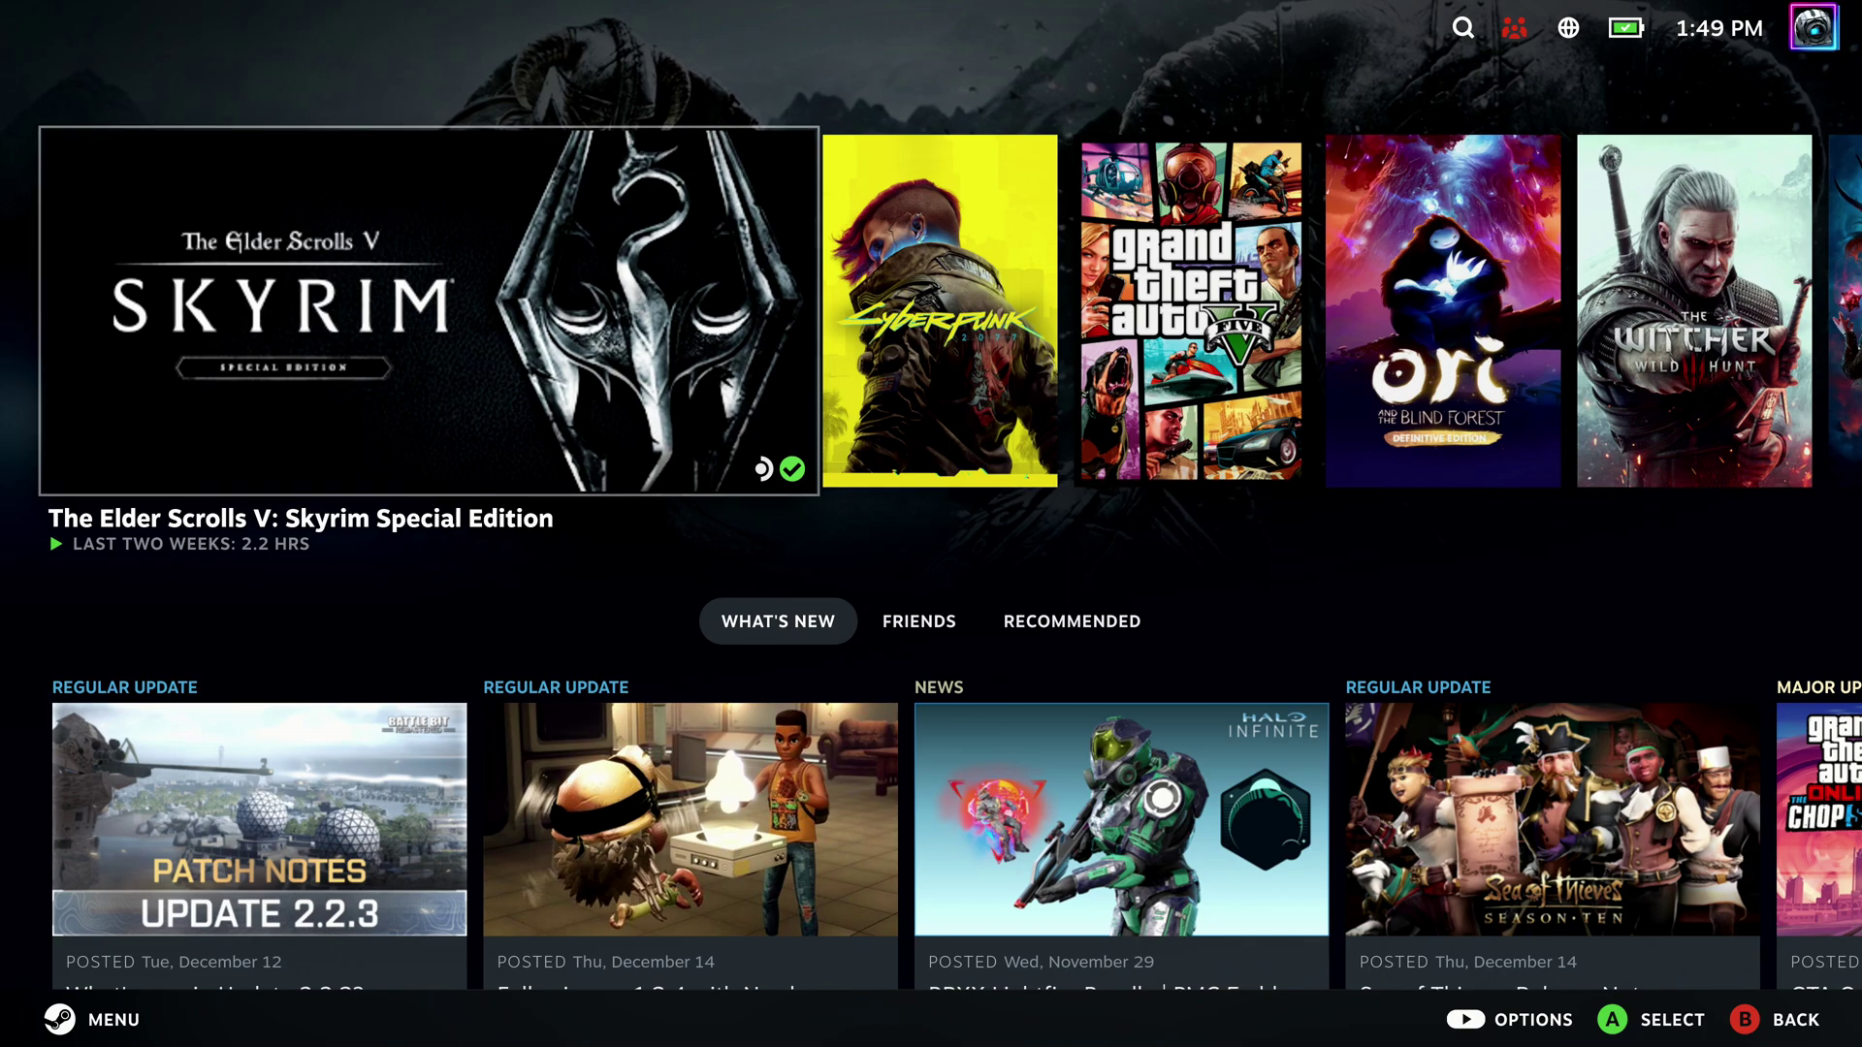
Switch the Steam Deck from Gaming Mode to the desktop through its power options
key(super)
key(Down)
key(Down)
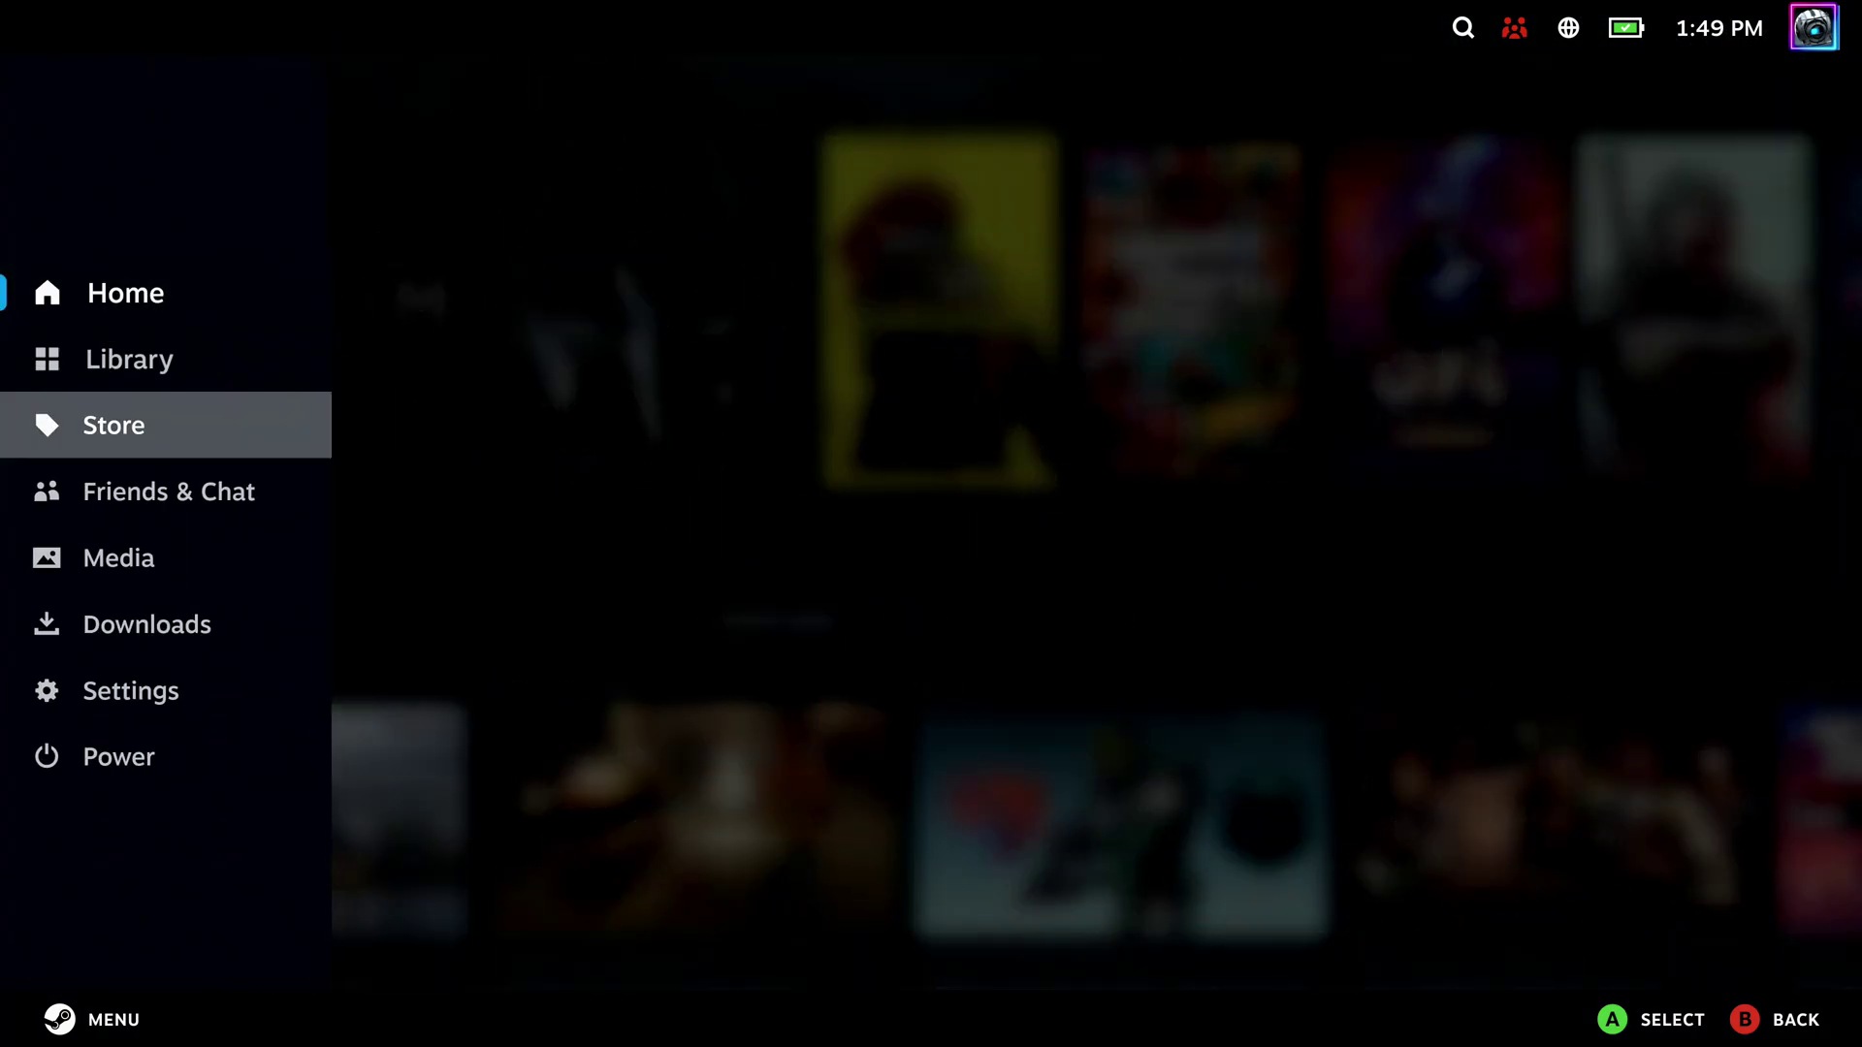
key(Down)
key(Down)
key(Down)
key(Down)
key(Down)
key(Return)
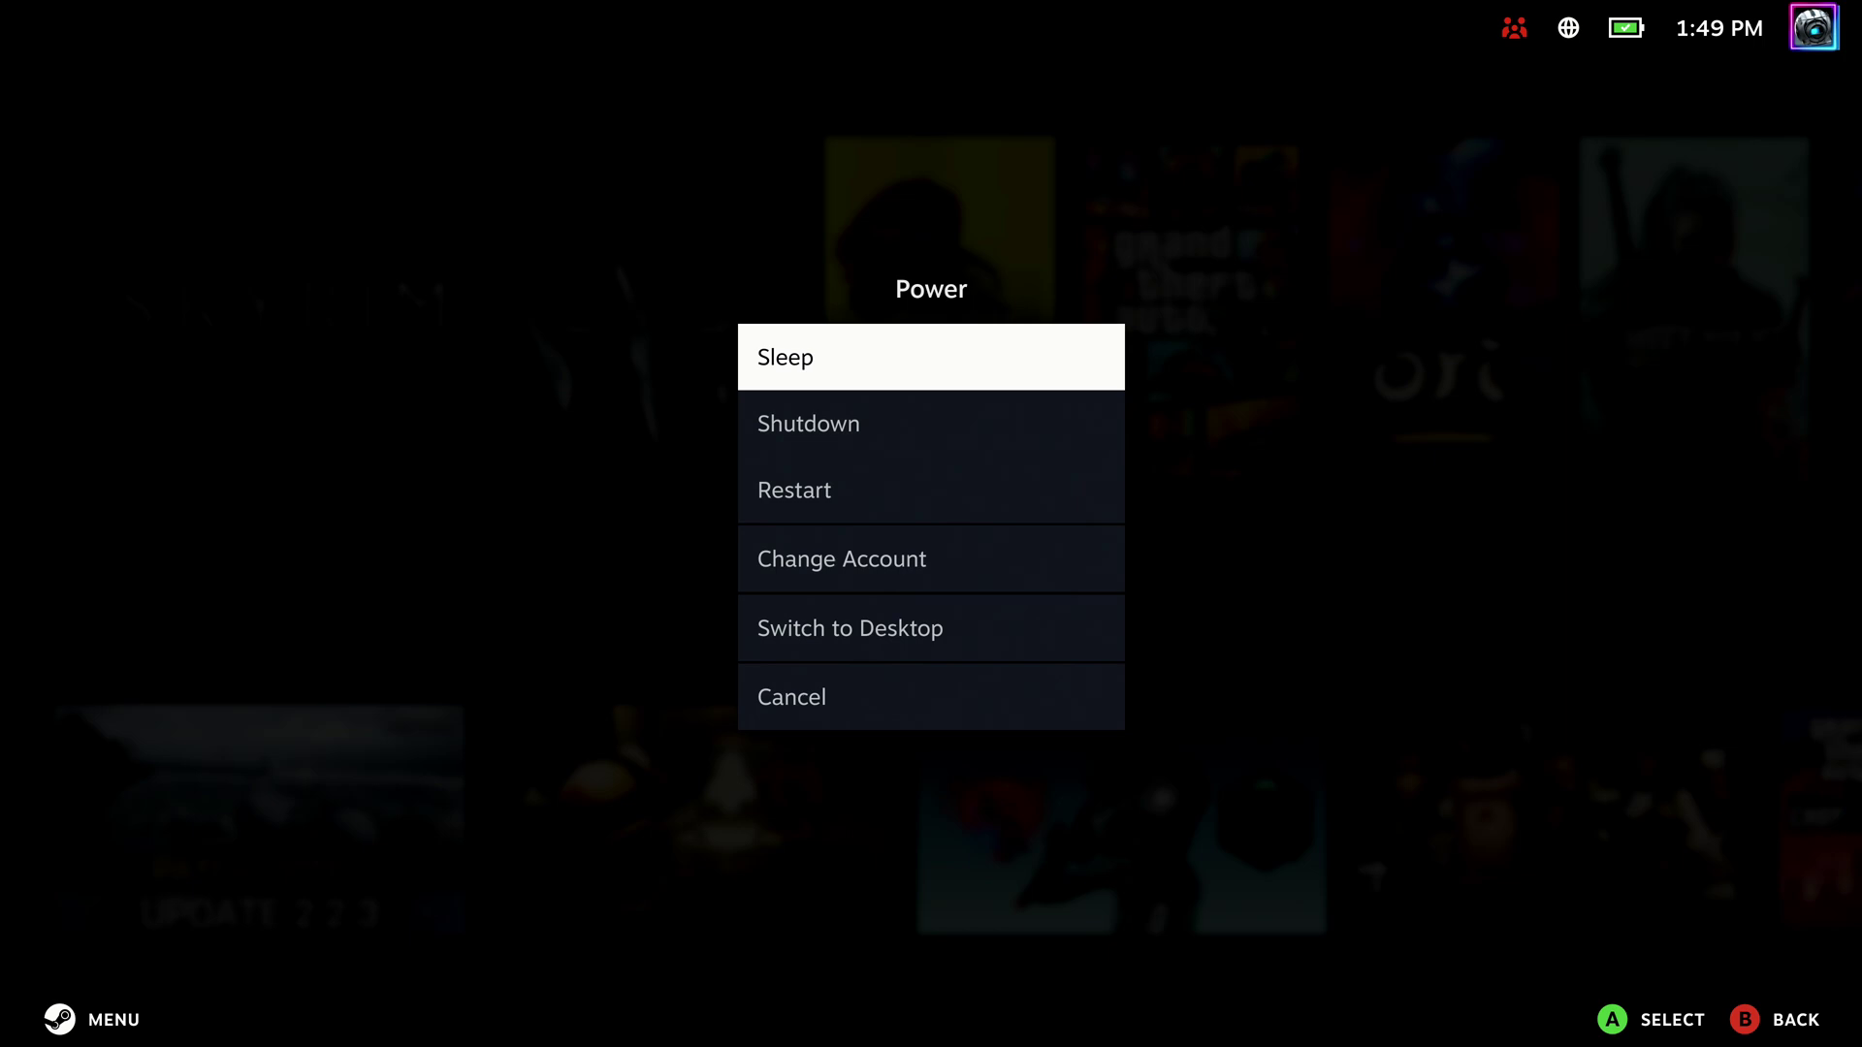
key(Down)
key(Down)
key(Down)
key(Down)
key(Return)
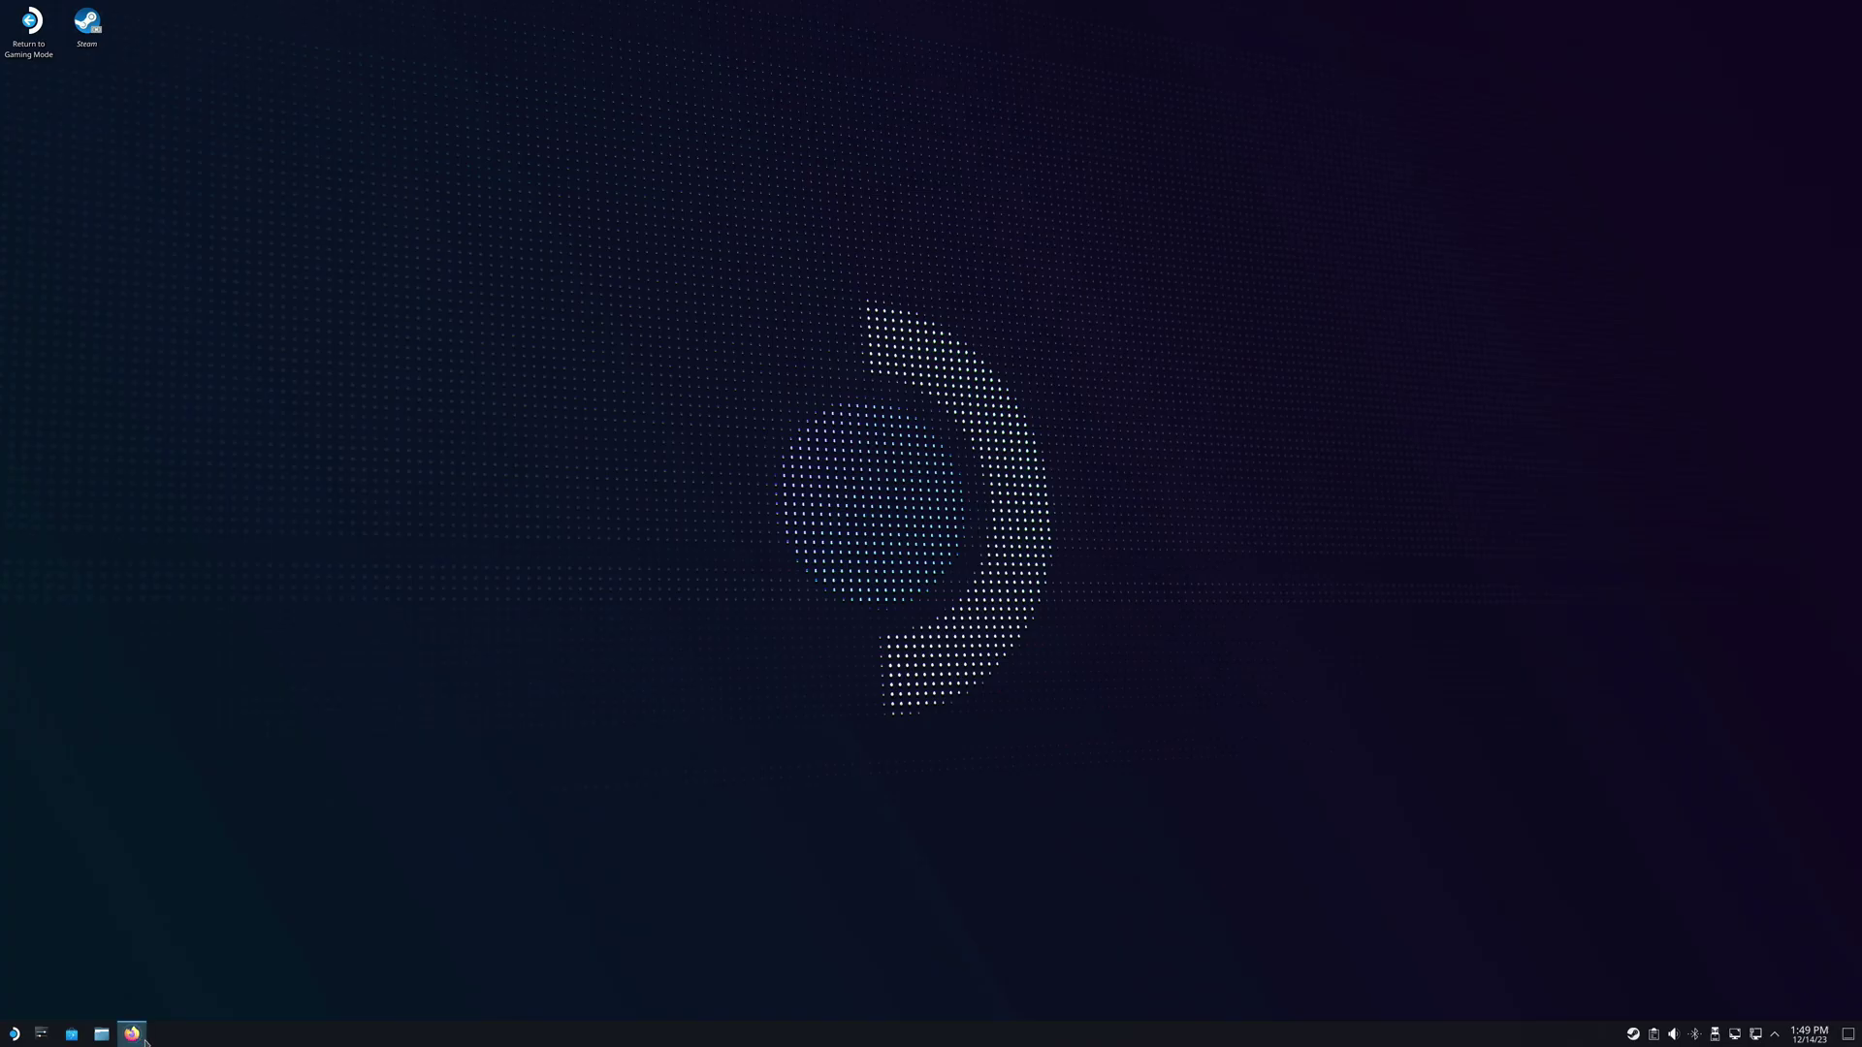
Open Firefox in a maximized window and go to emudeck.com
click(134, 1034)
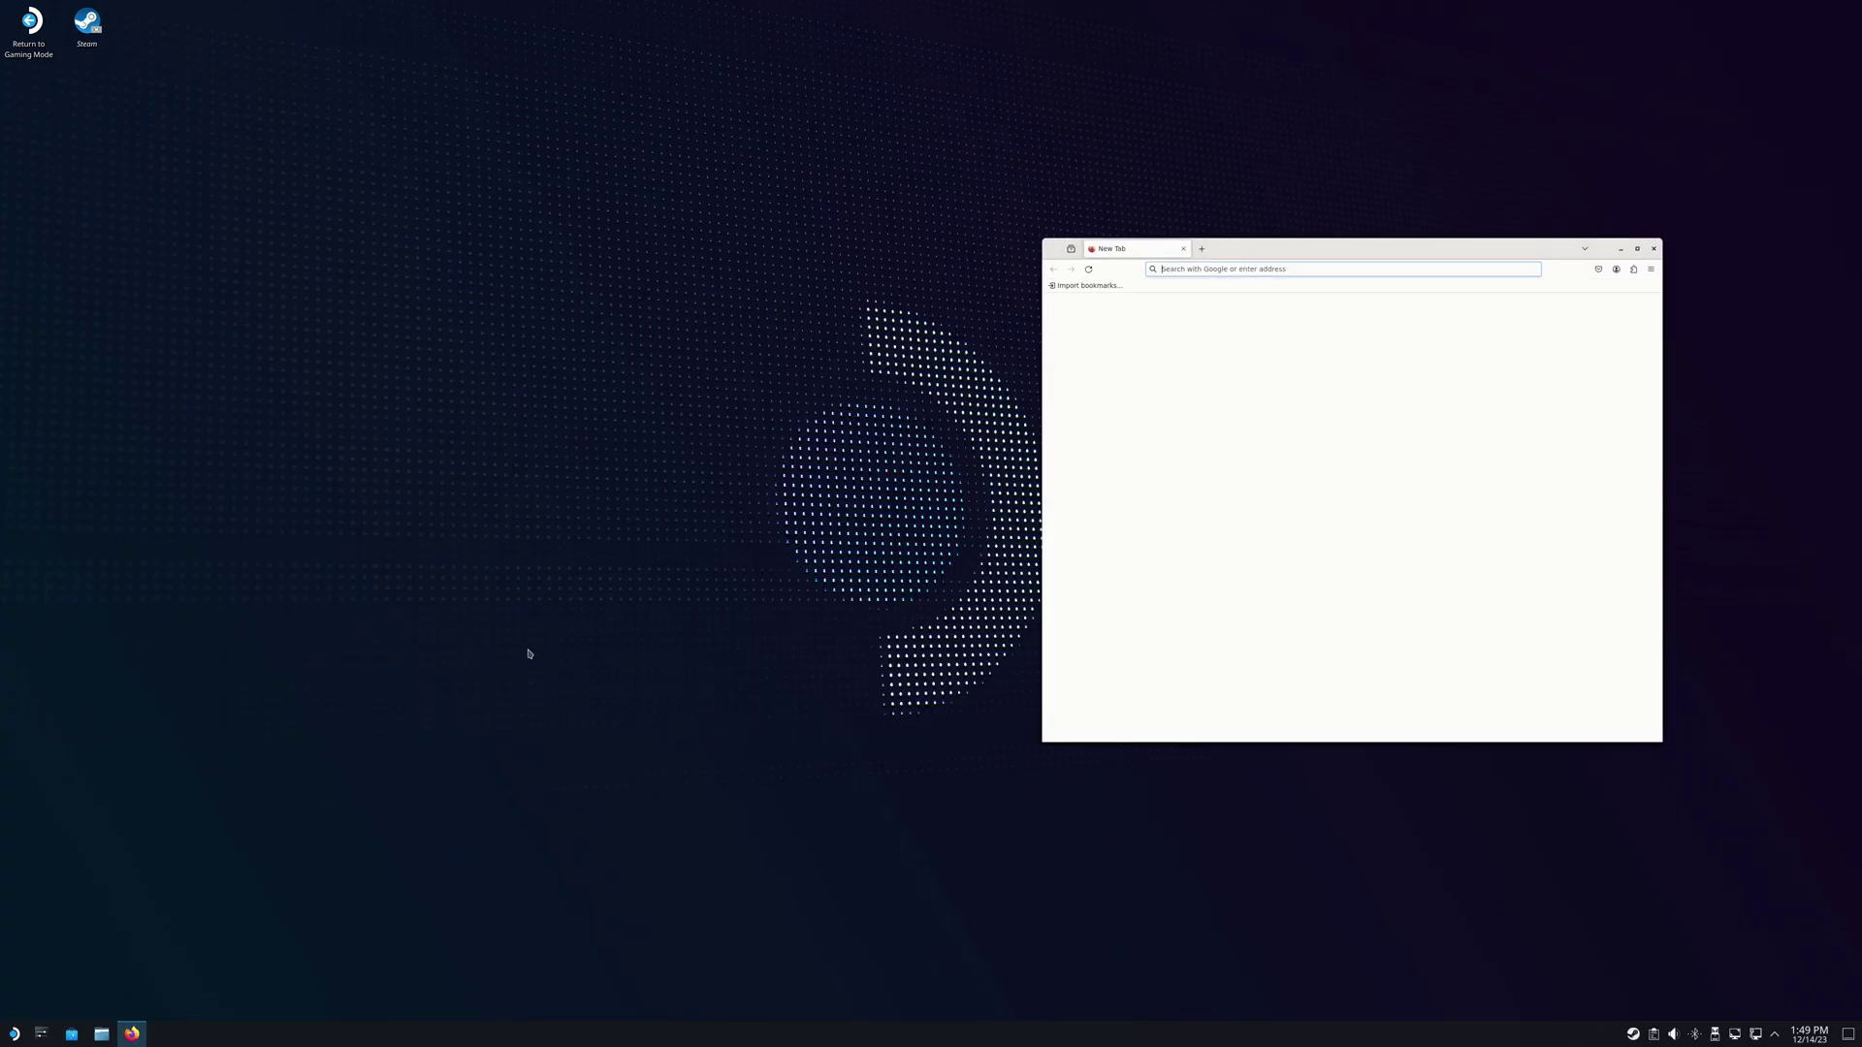
click(1639, 250)
text(emudeck.com/)
key(Return)
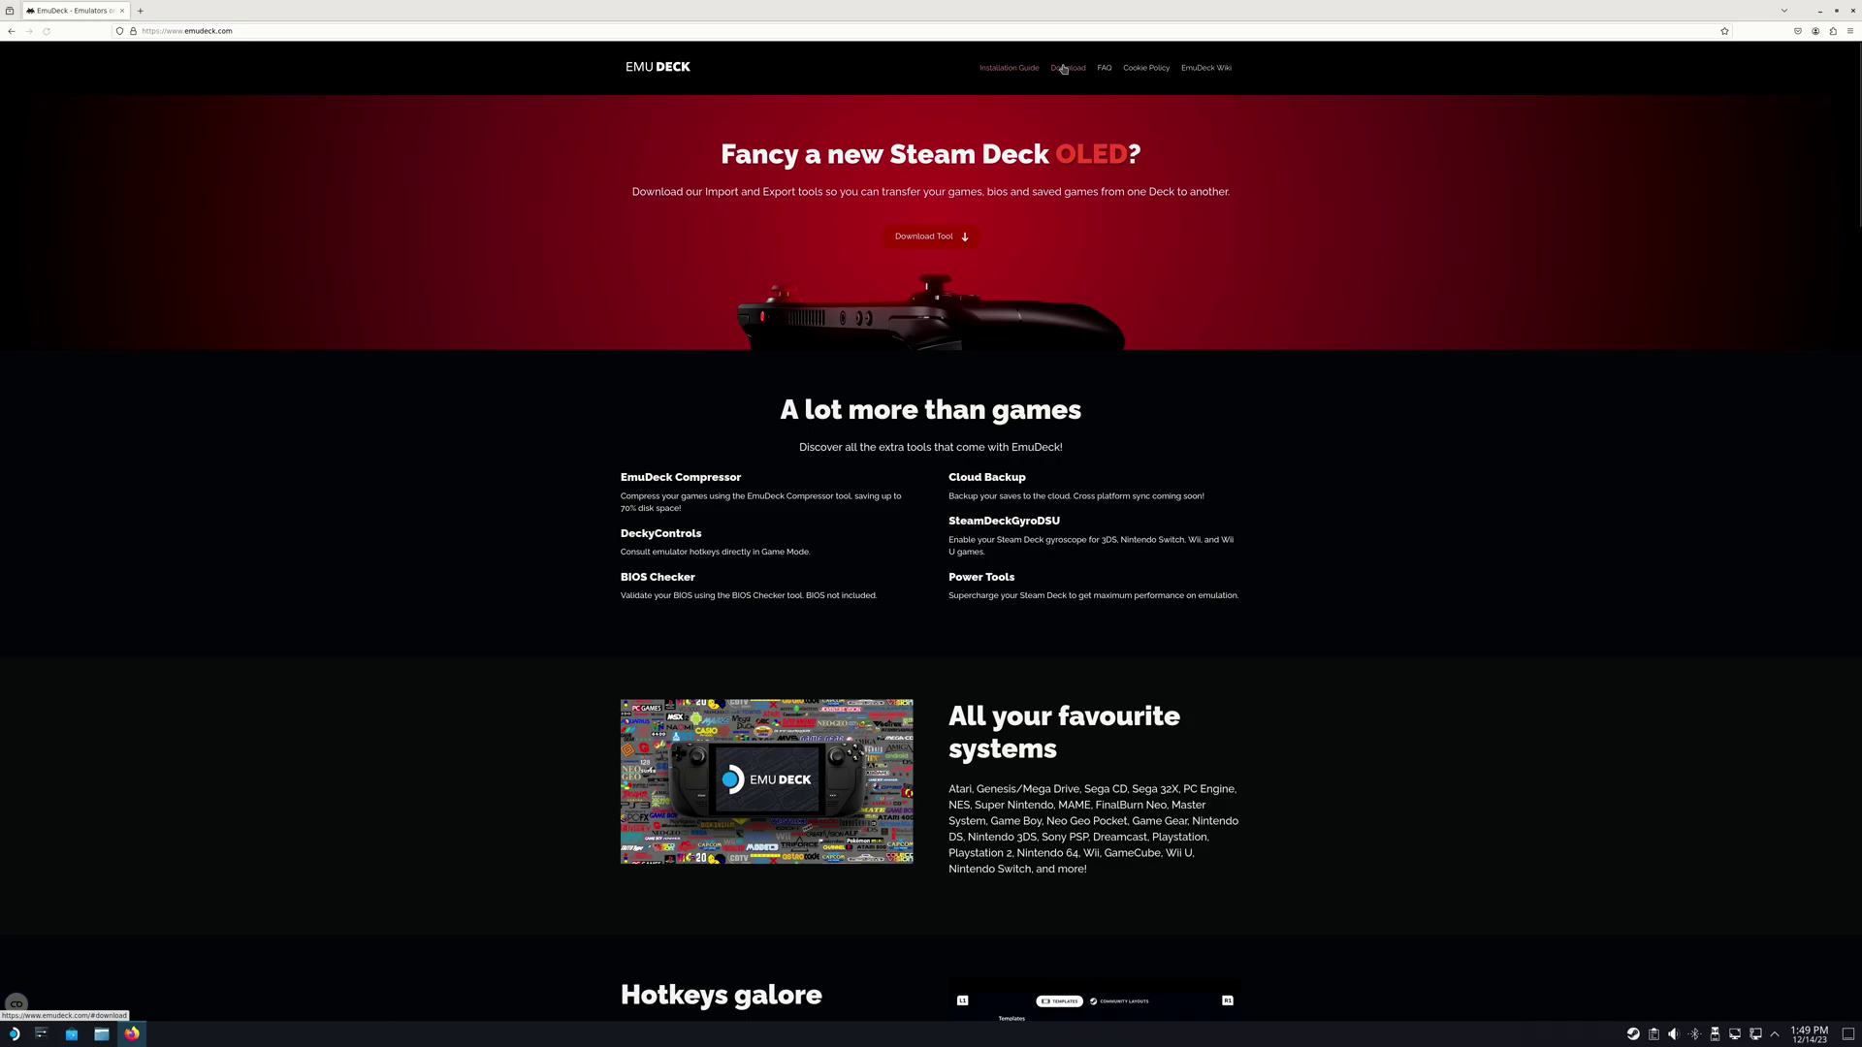
Download the SteamOS version of the EmuDeck installer from the site's download section and close the browser
click(1064, 68)
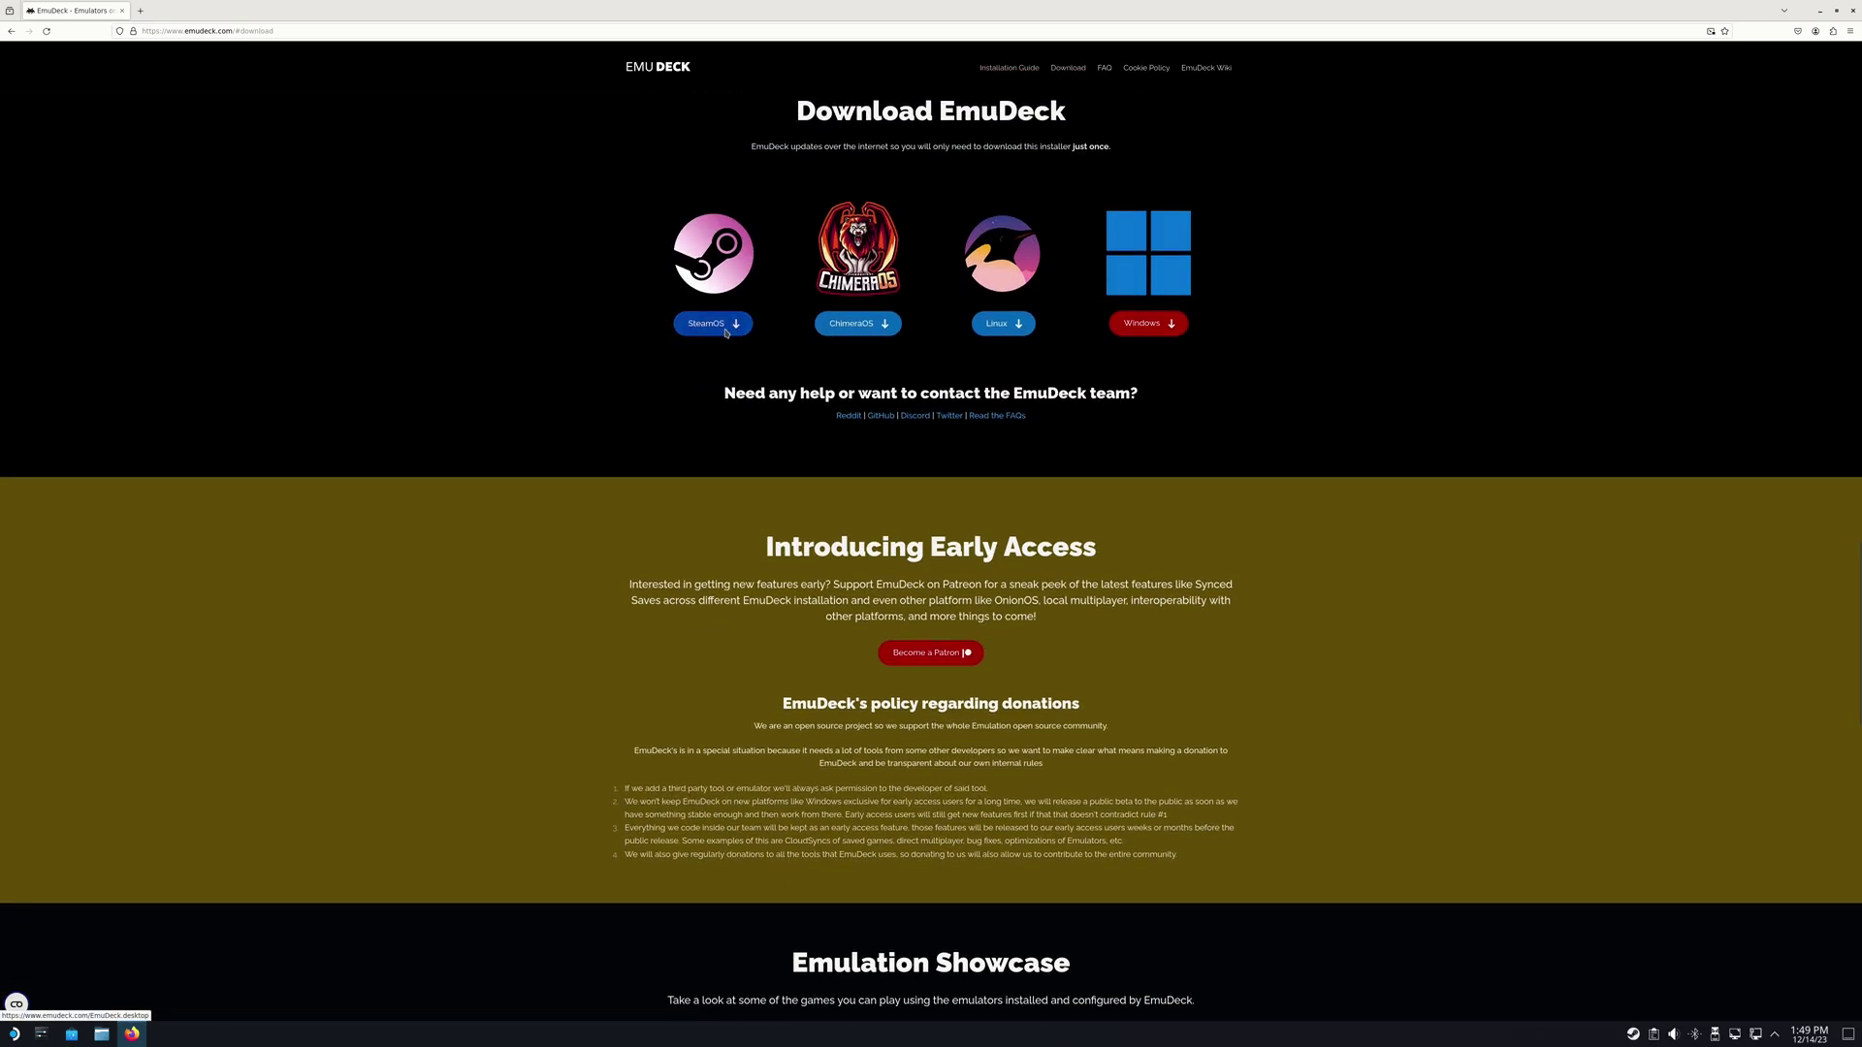
click(726, 328)
click(1020, 554)
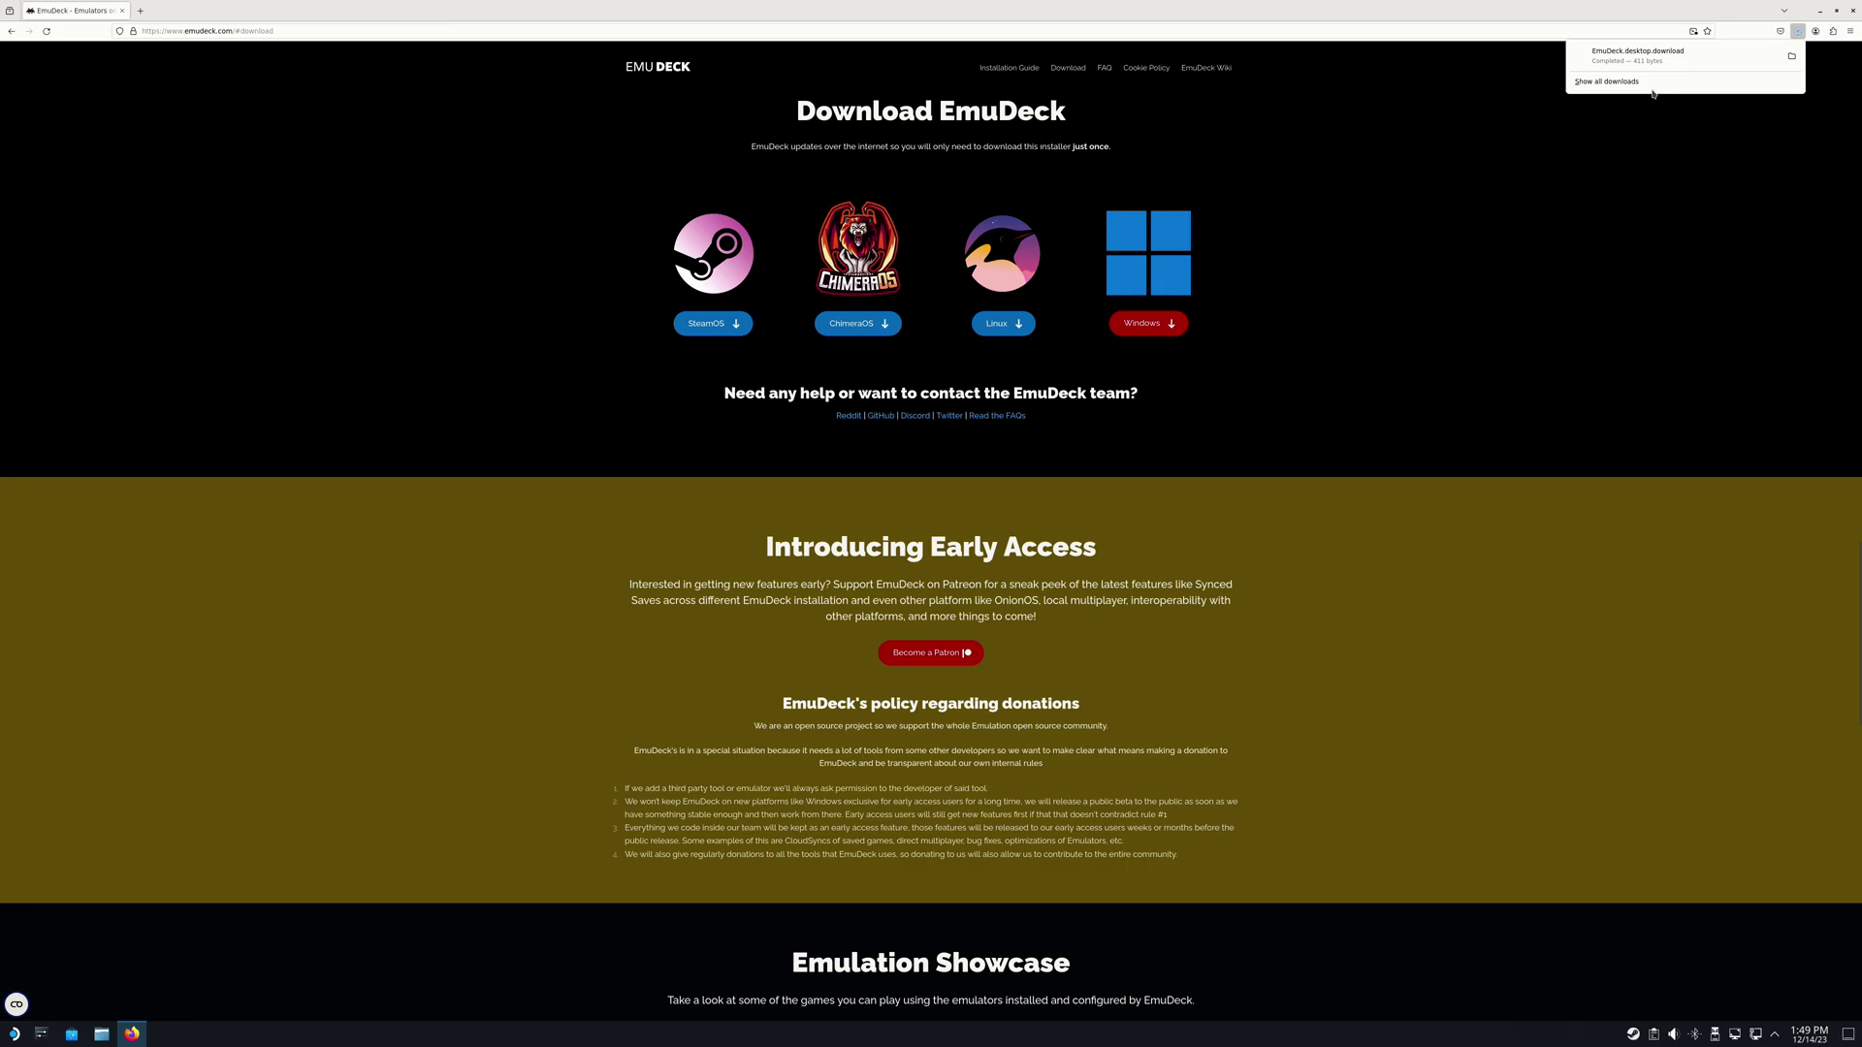
click(1850, 9)
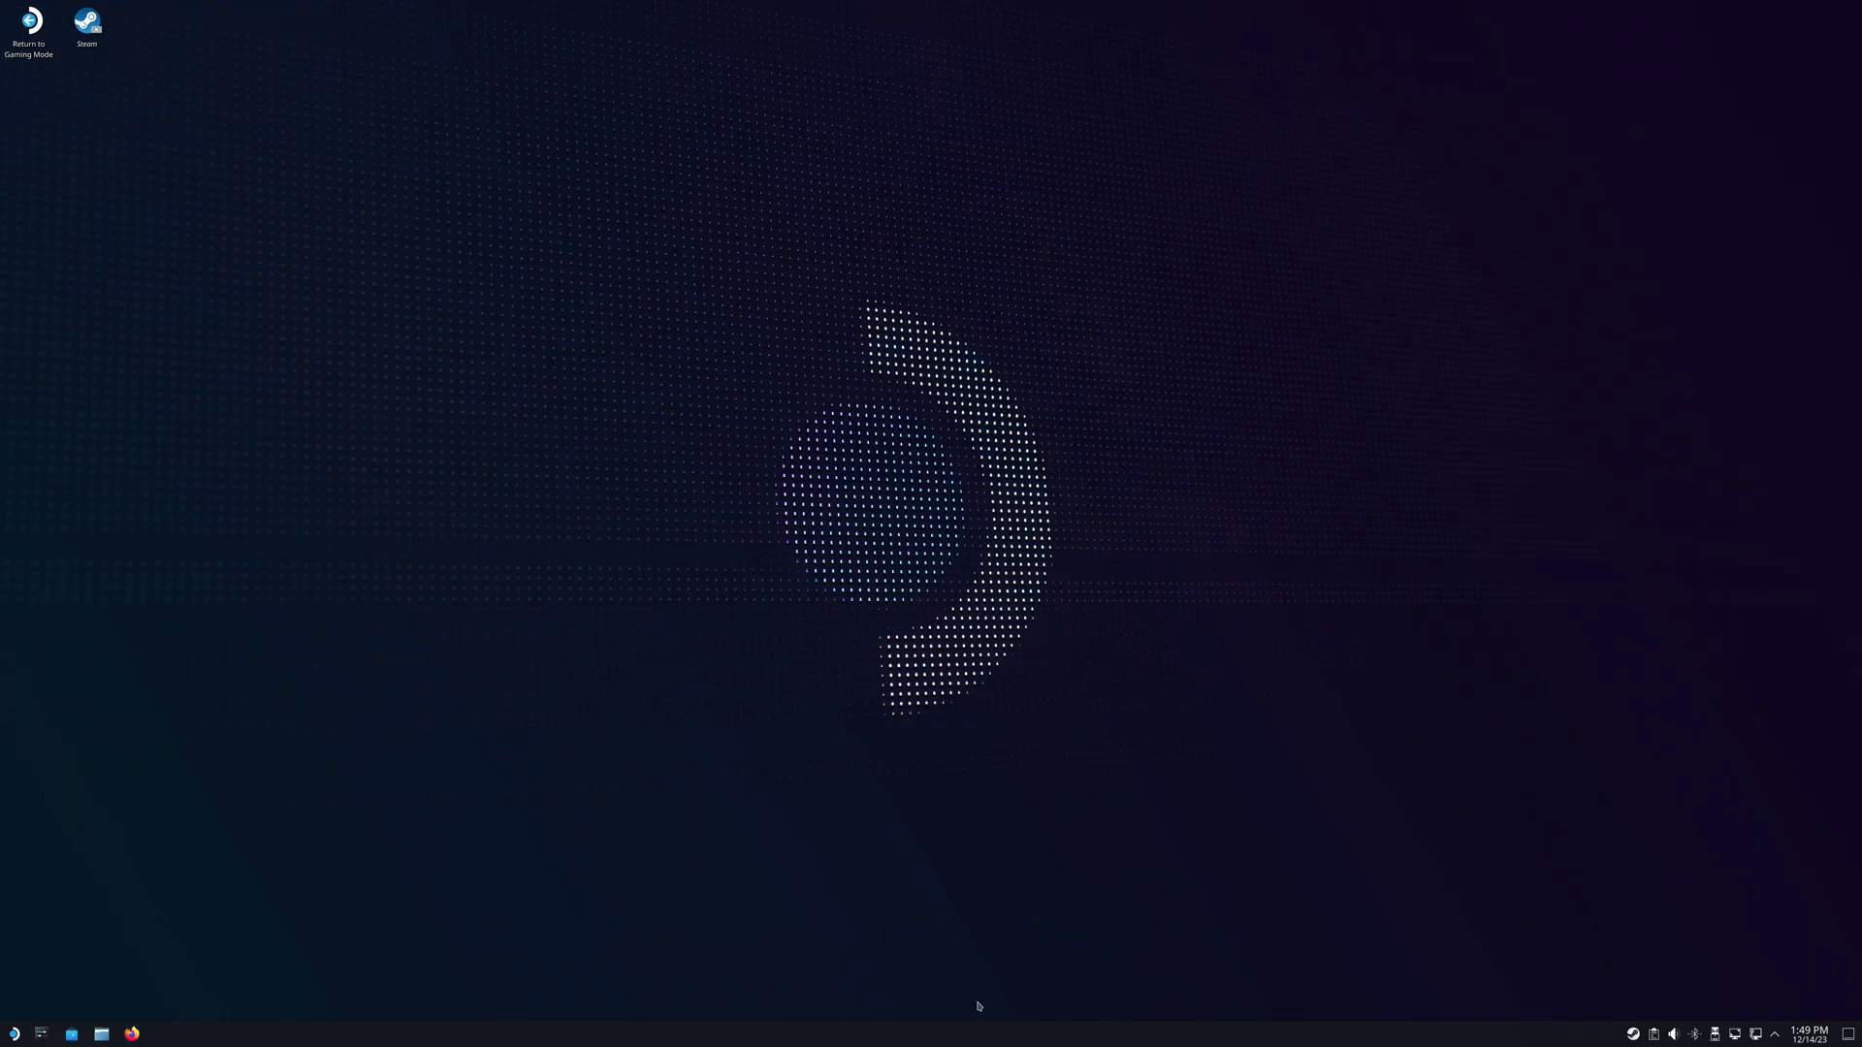
Move EmuDeck.desktop.download from the Downloads folder to the desktop in the Dolphin file manager, then close the file manager
click(104, 1036)
click(993, 226)
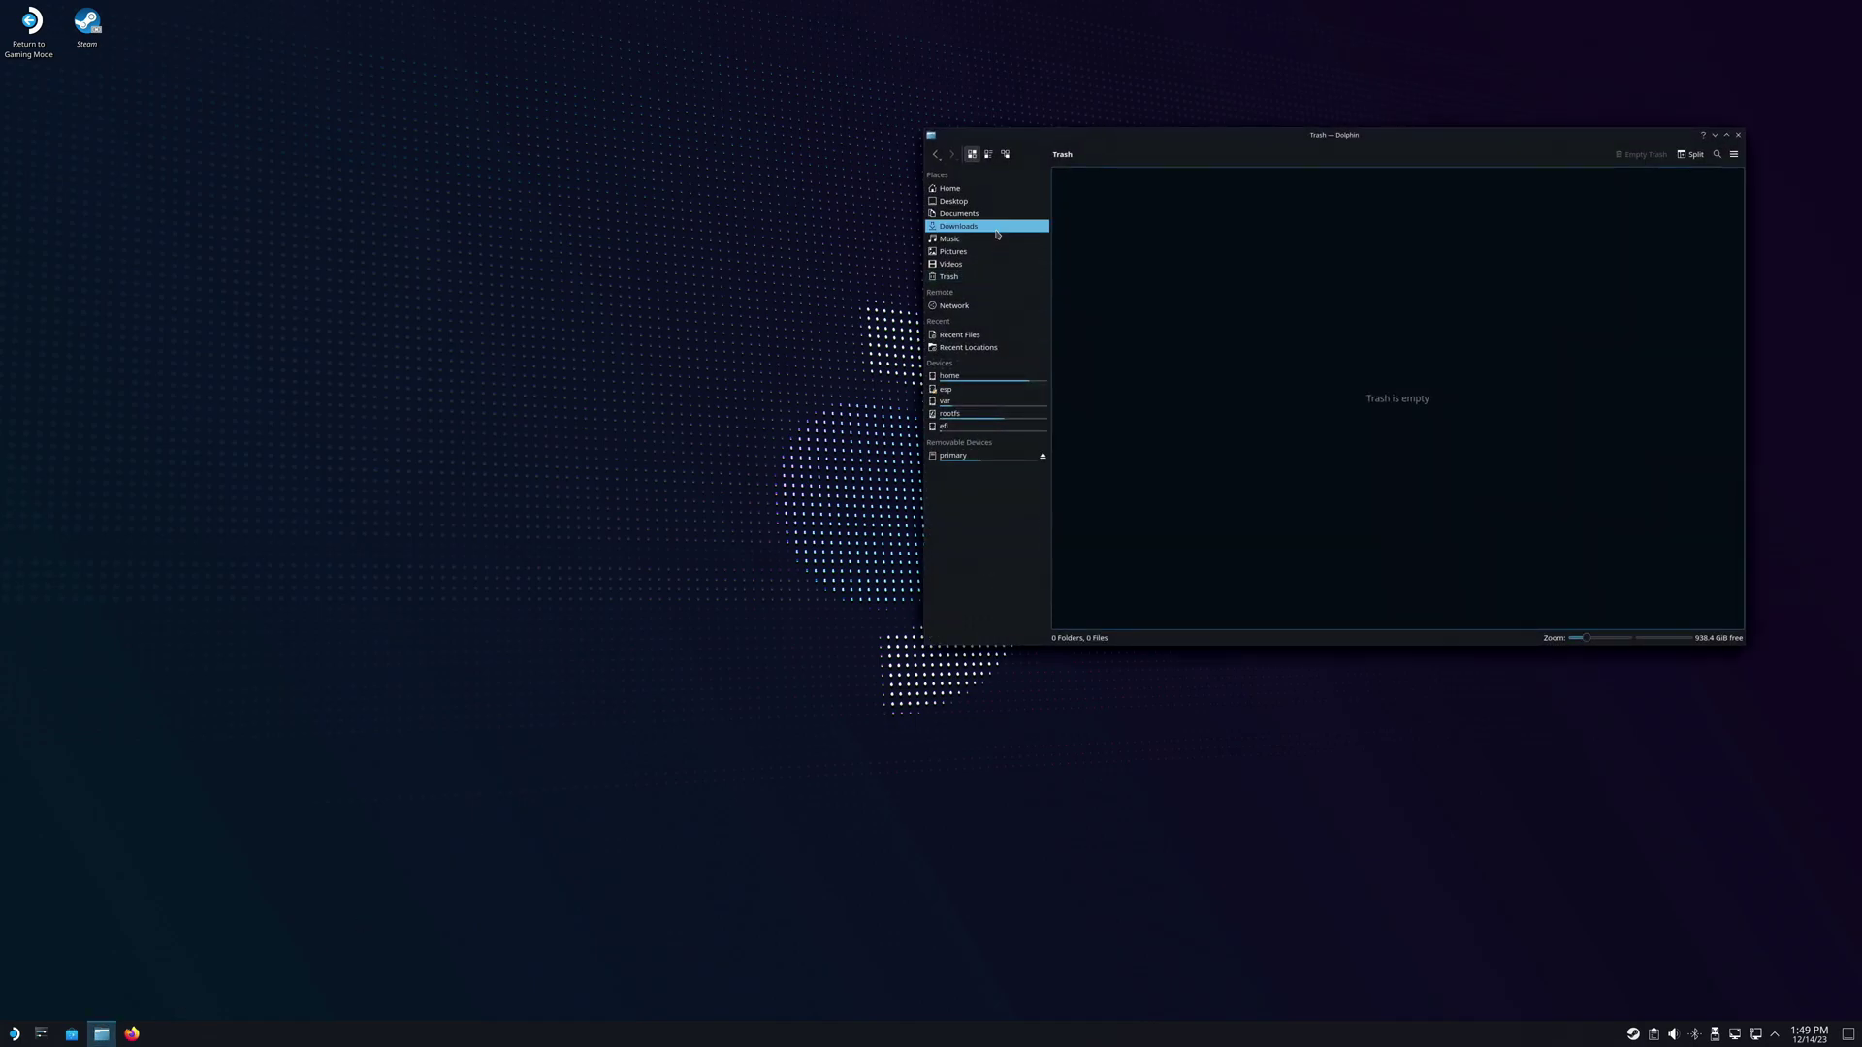
drag(1086, 194, 144, 21)
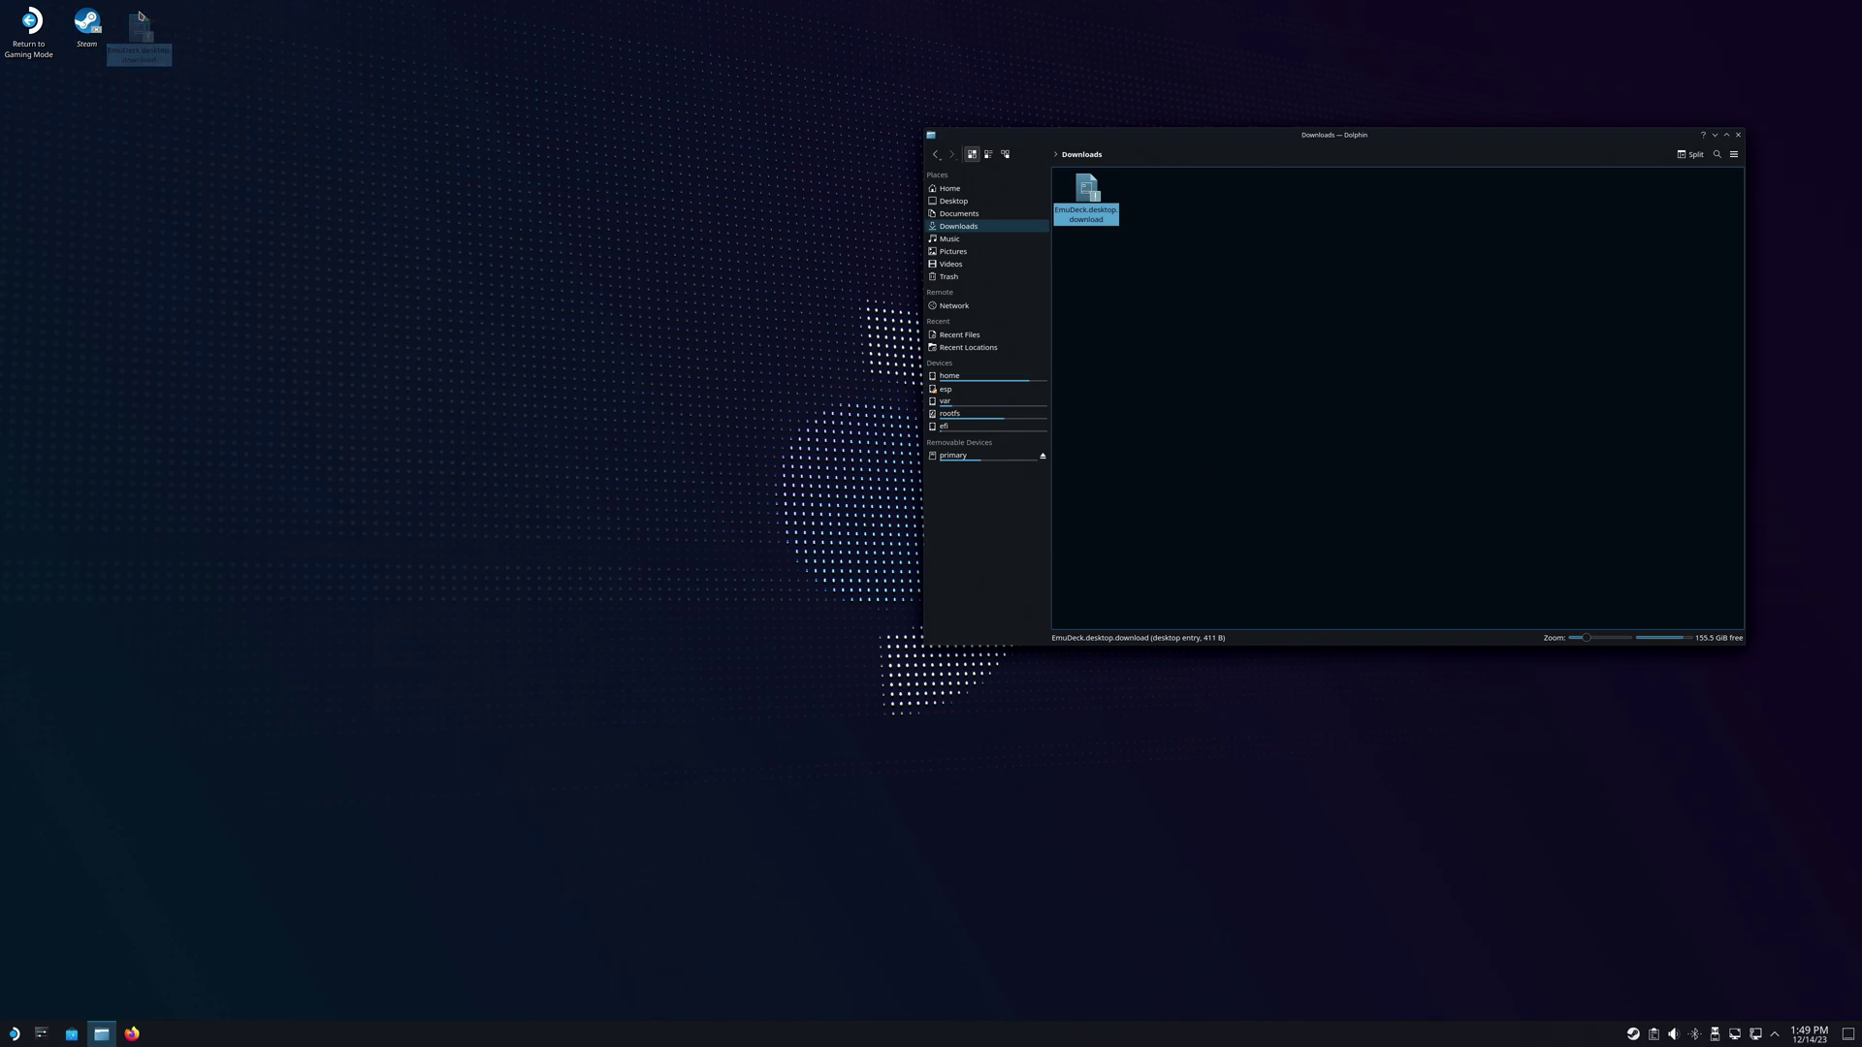
click(167, 21)
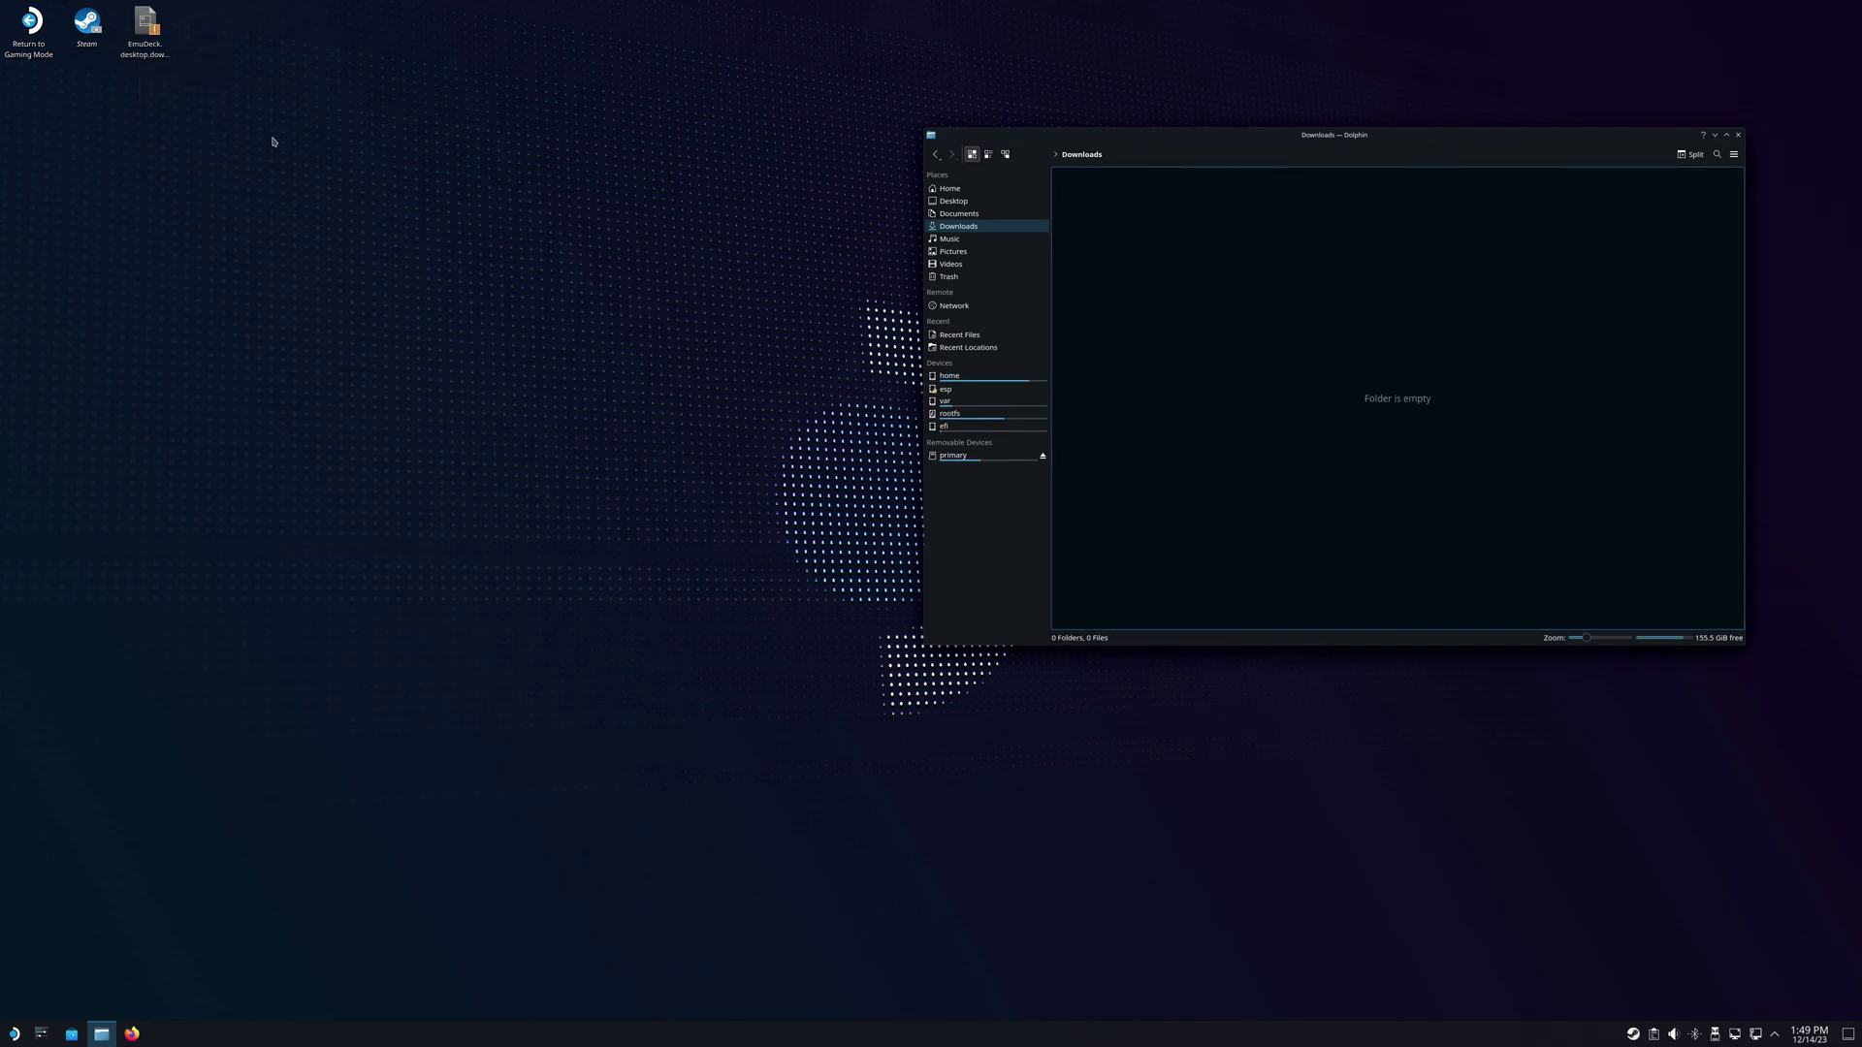
click(1738, 137)
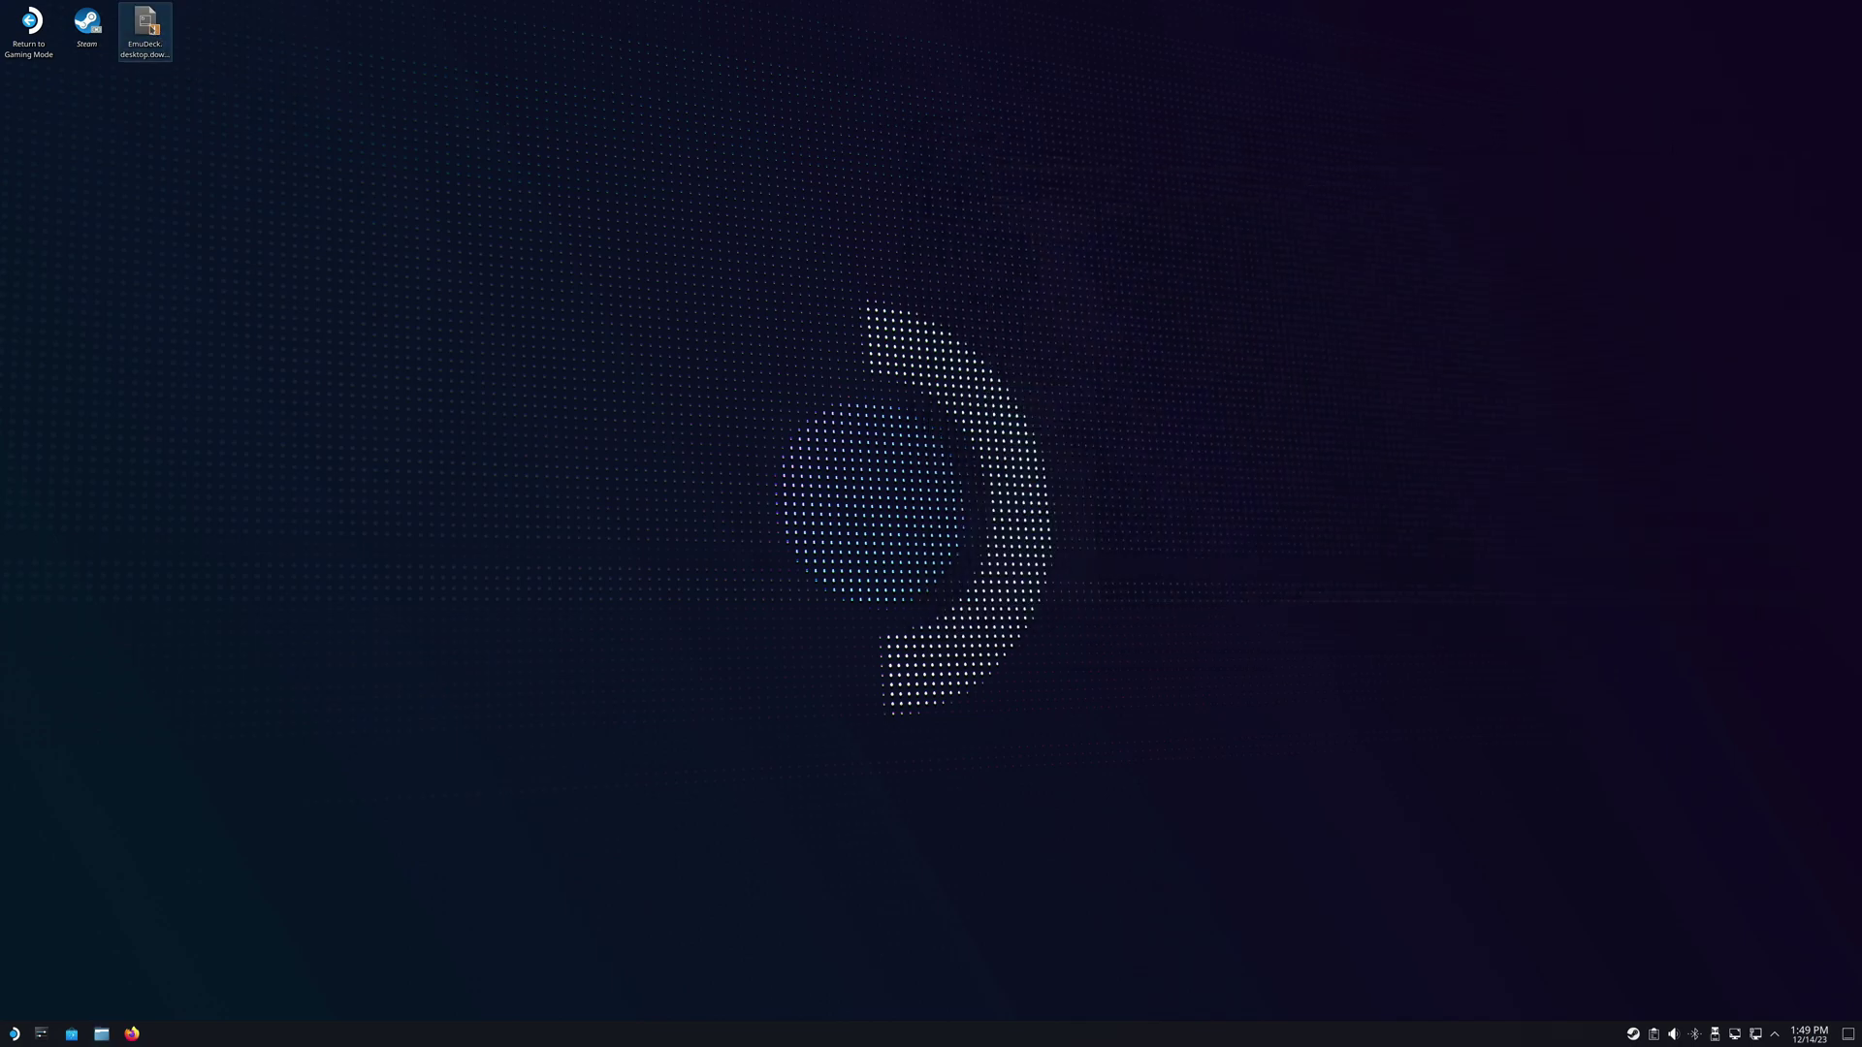
Launch the EmuDeck installer from its desktop file, allow it to run, and choose the SD card as the ROM directory
click(146, 29)
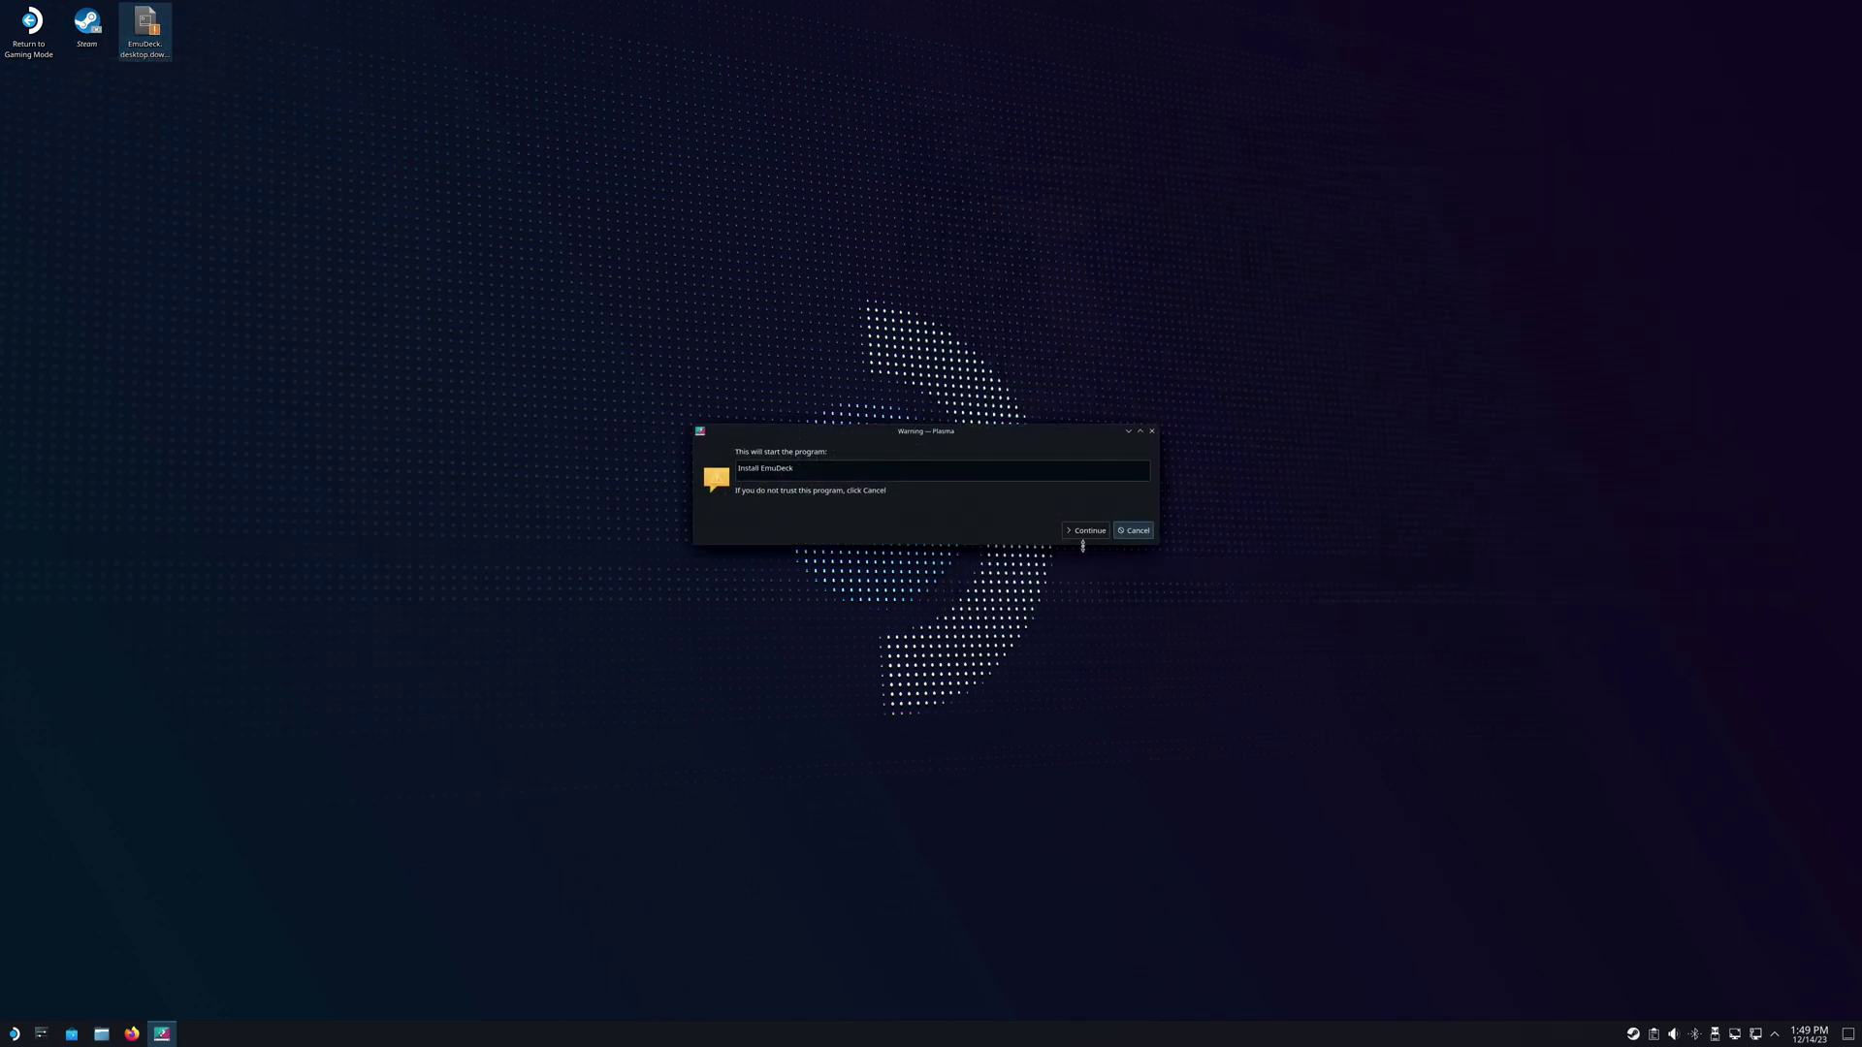
click(1086, 531)
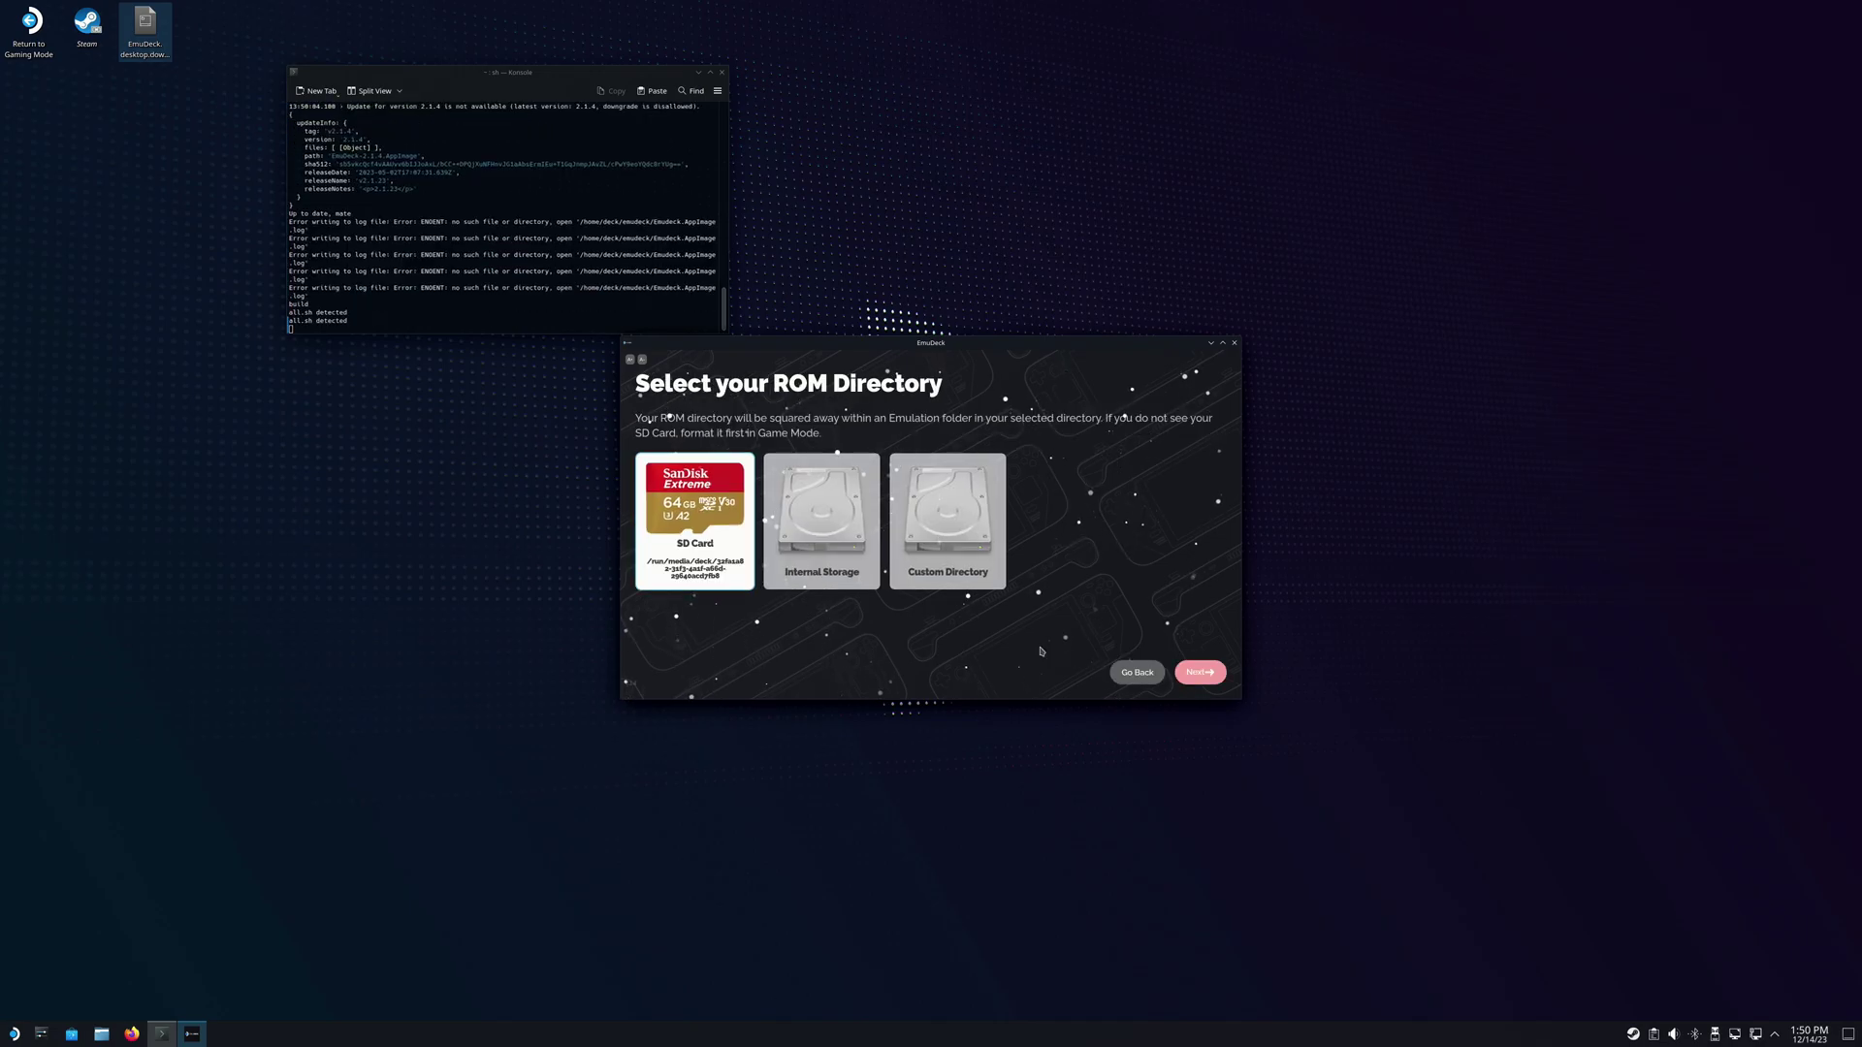
click(819, 527)
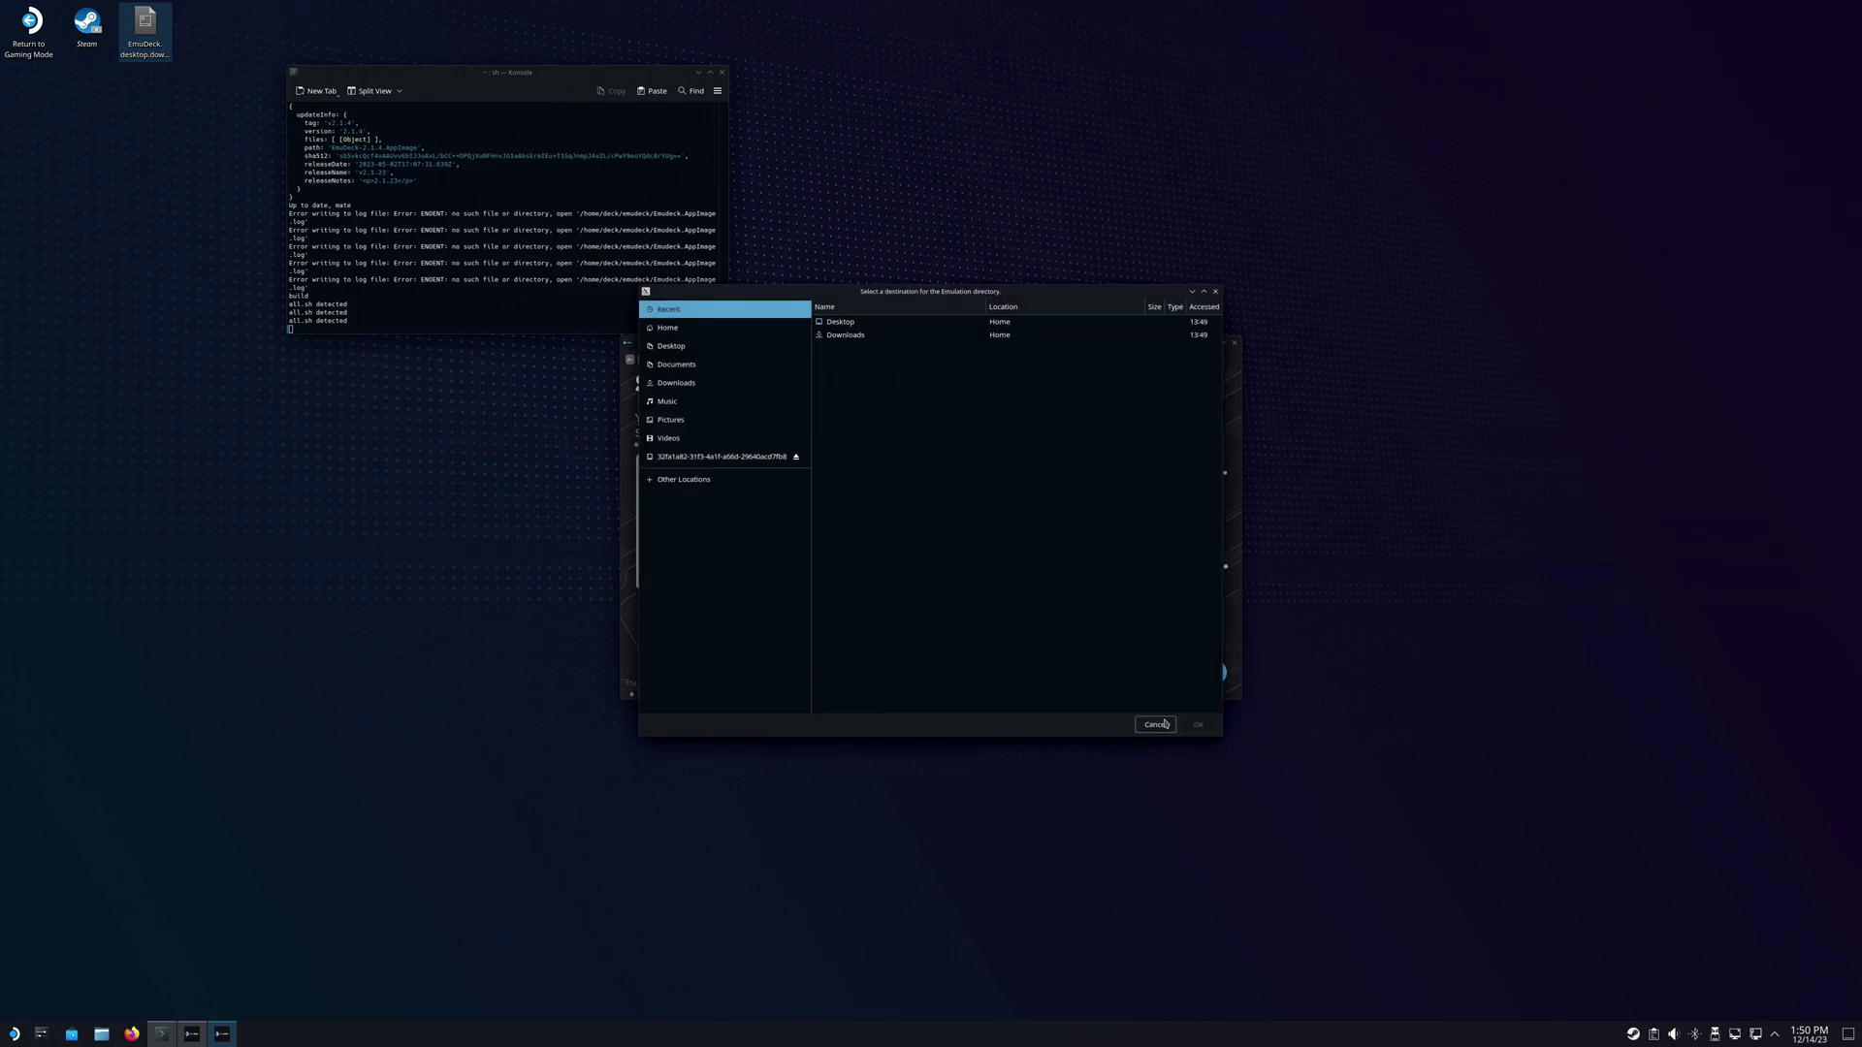
click(1156, 725)
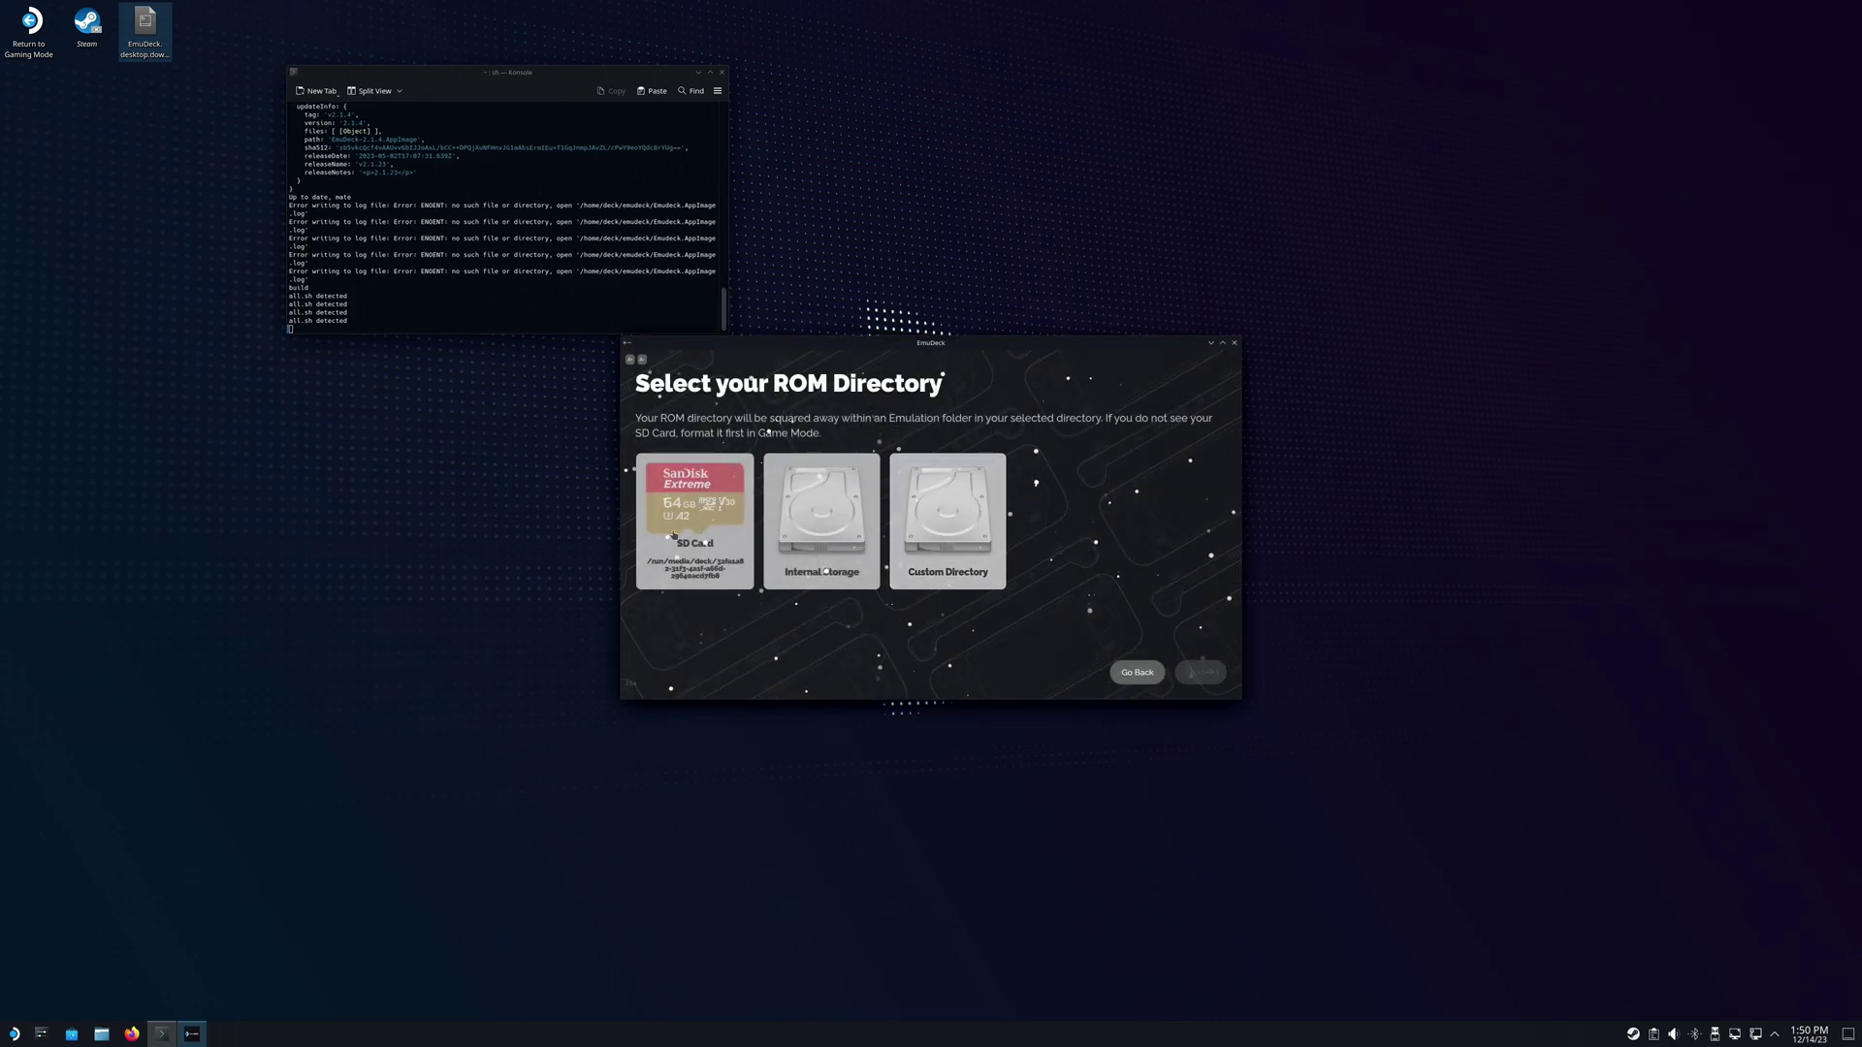
click(673, 535)
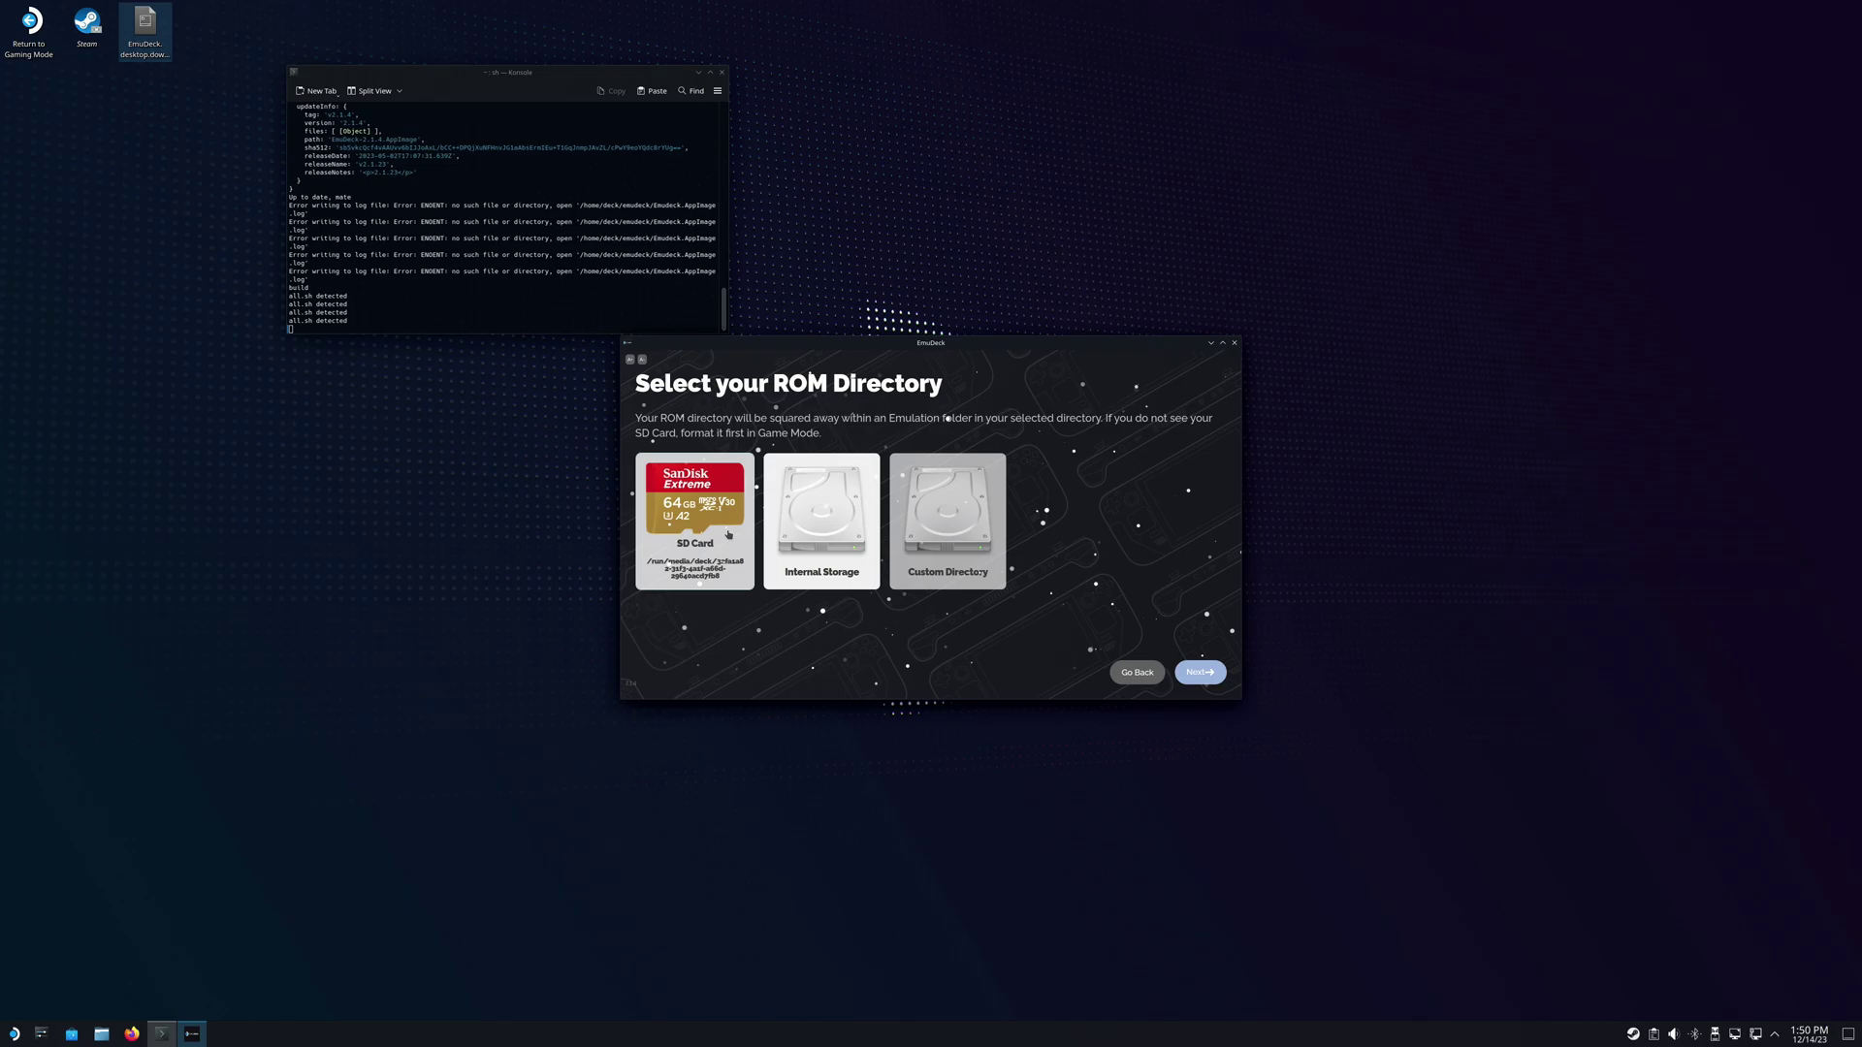
click(1202, 672)
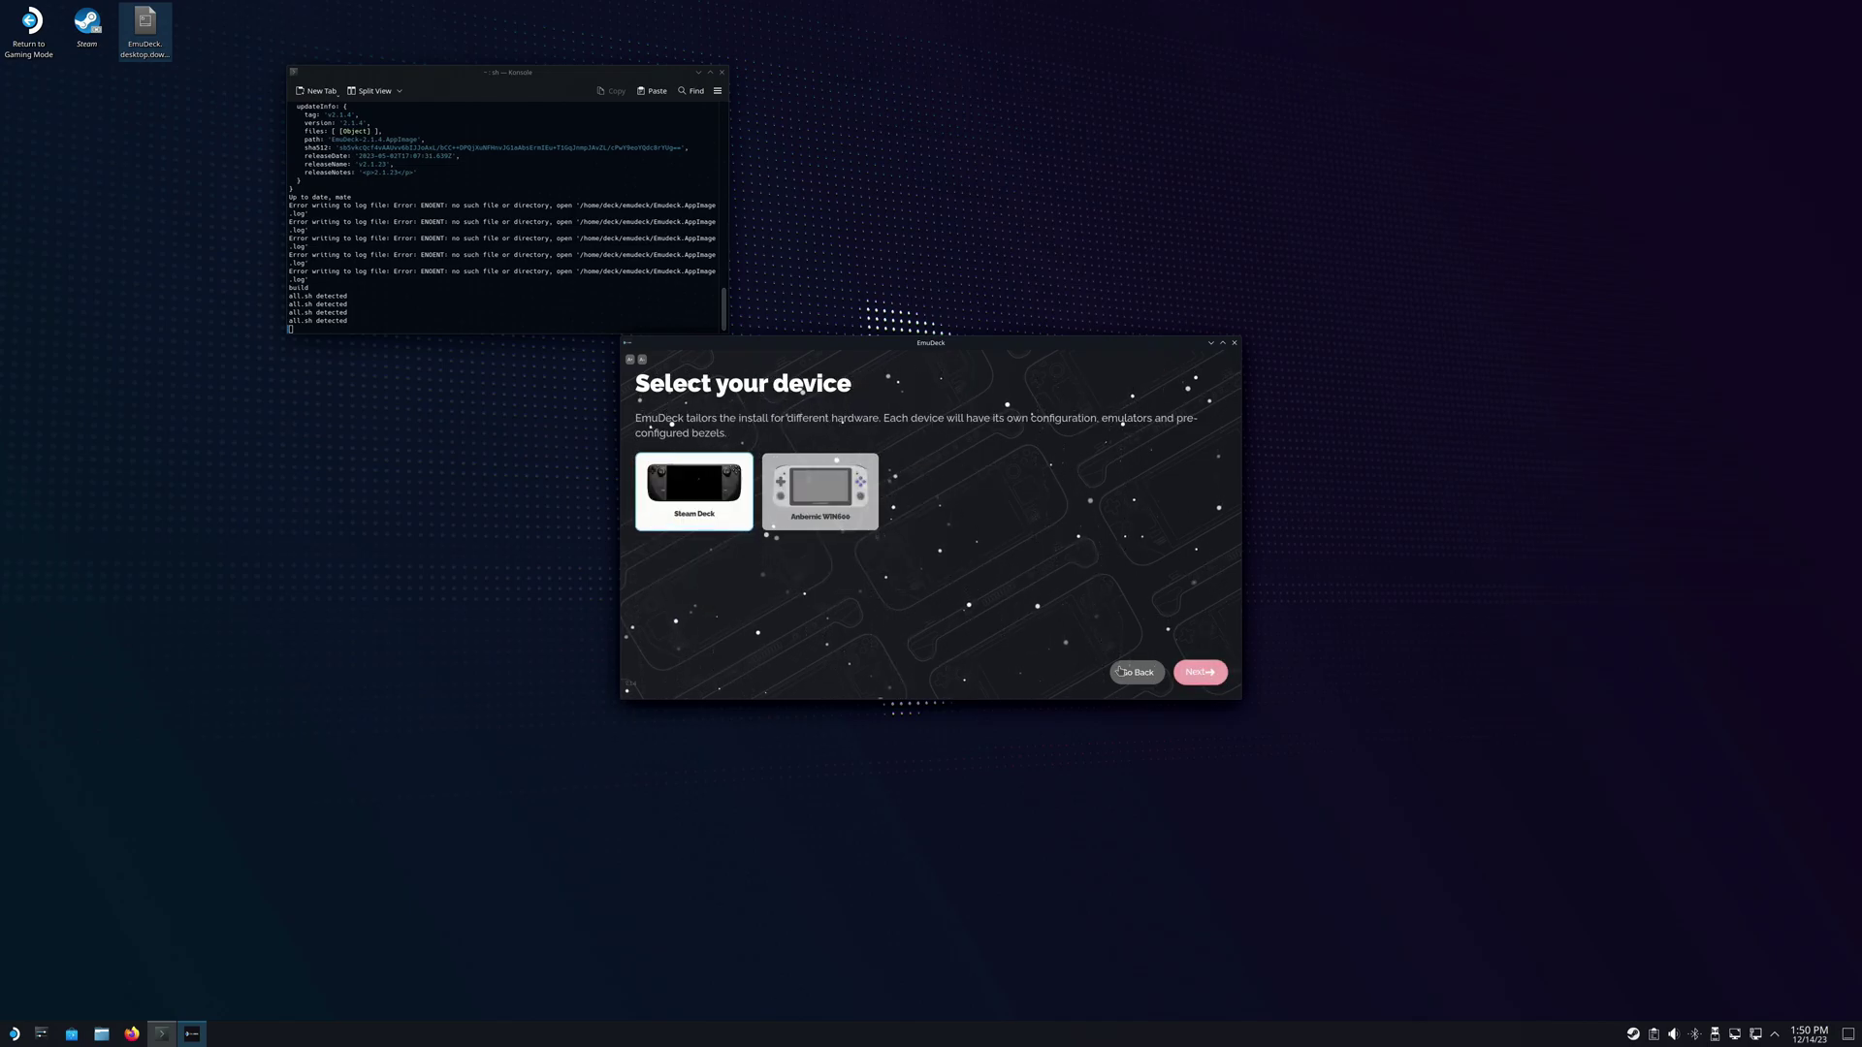
Install EmuDeck for the Steam Deck with the preselected emulators and Auto Save on, and skip the USB game transfer
click(1192, 672)
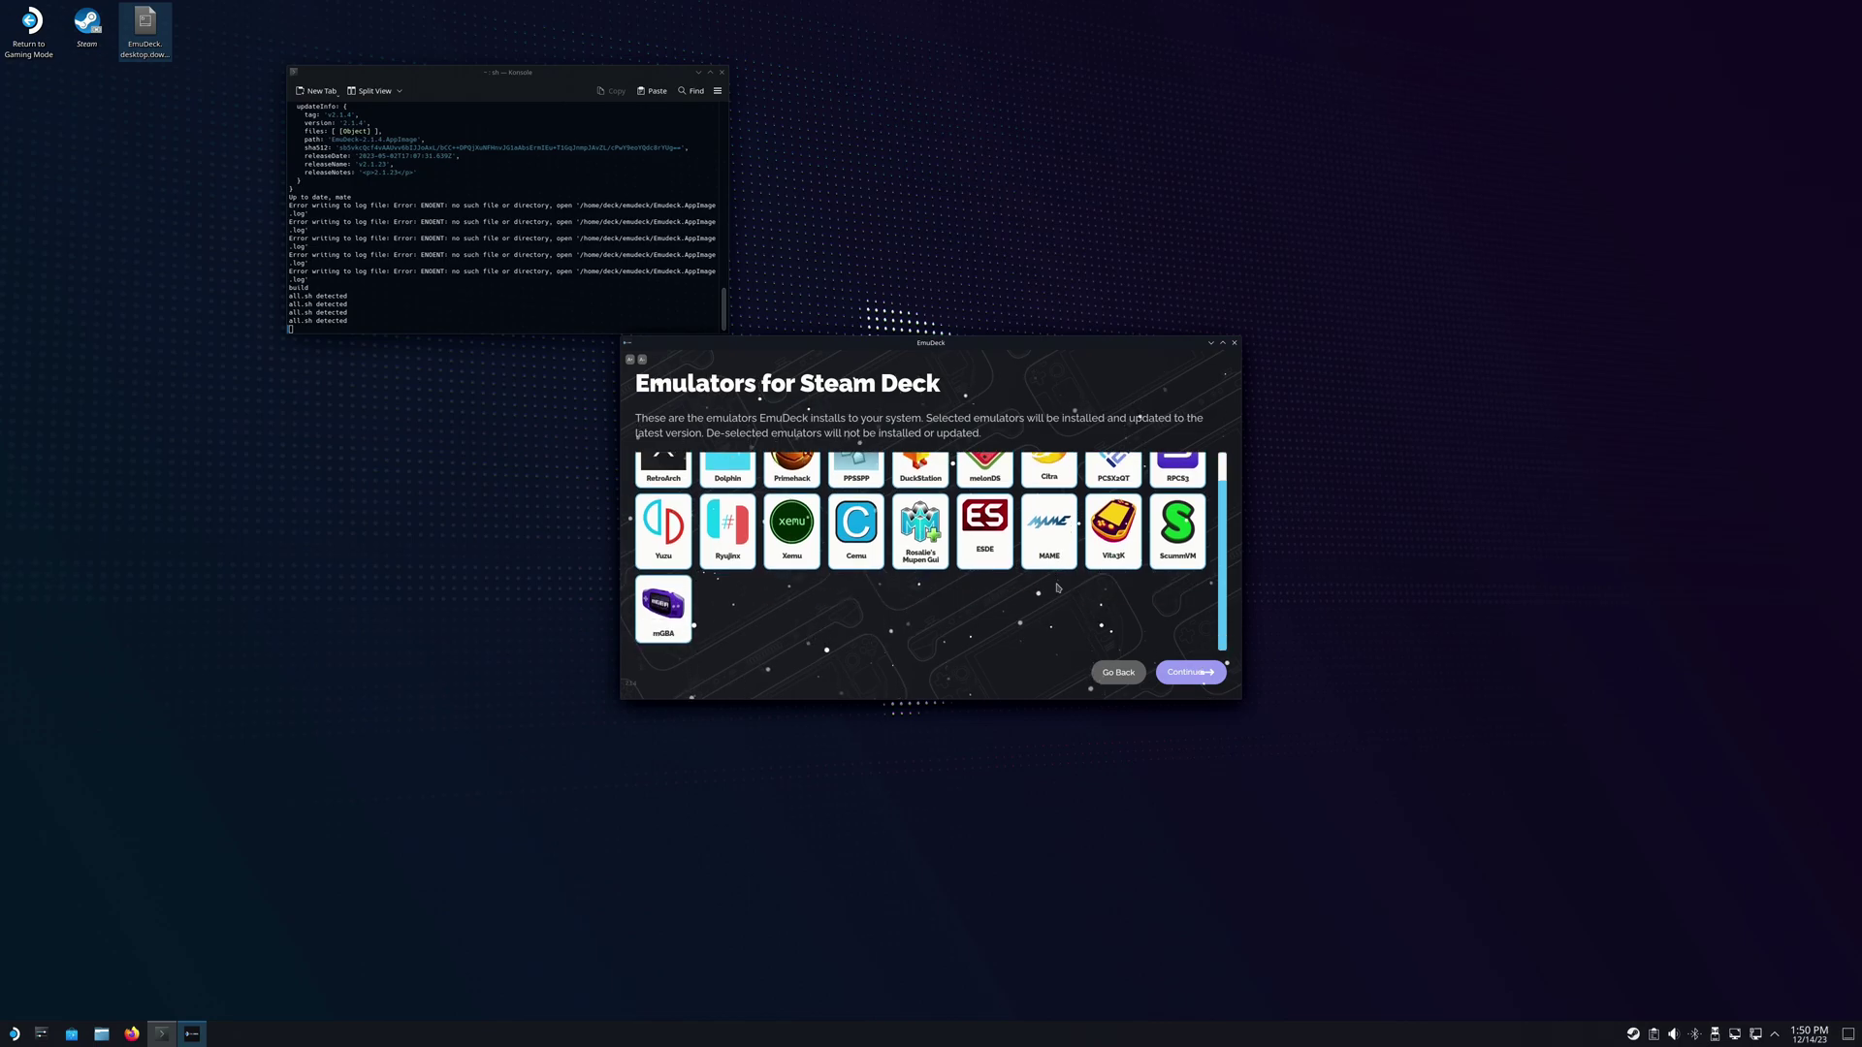
click(1174, 671)
click(1193, 671)
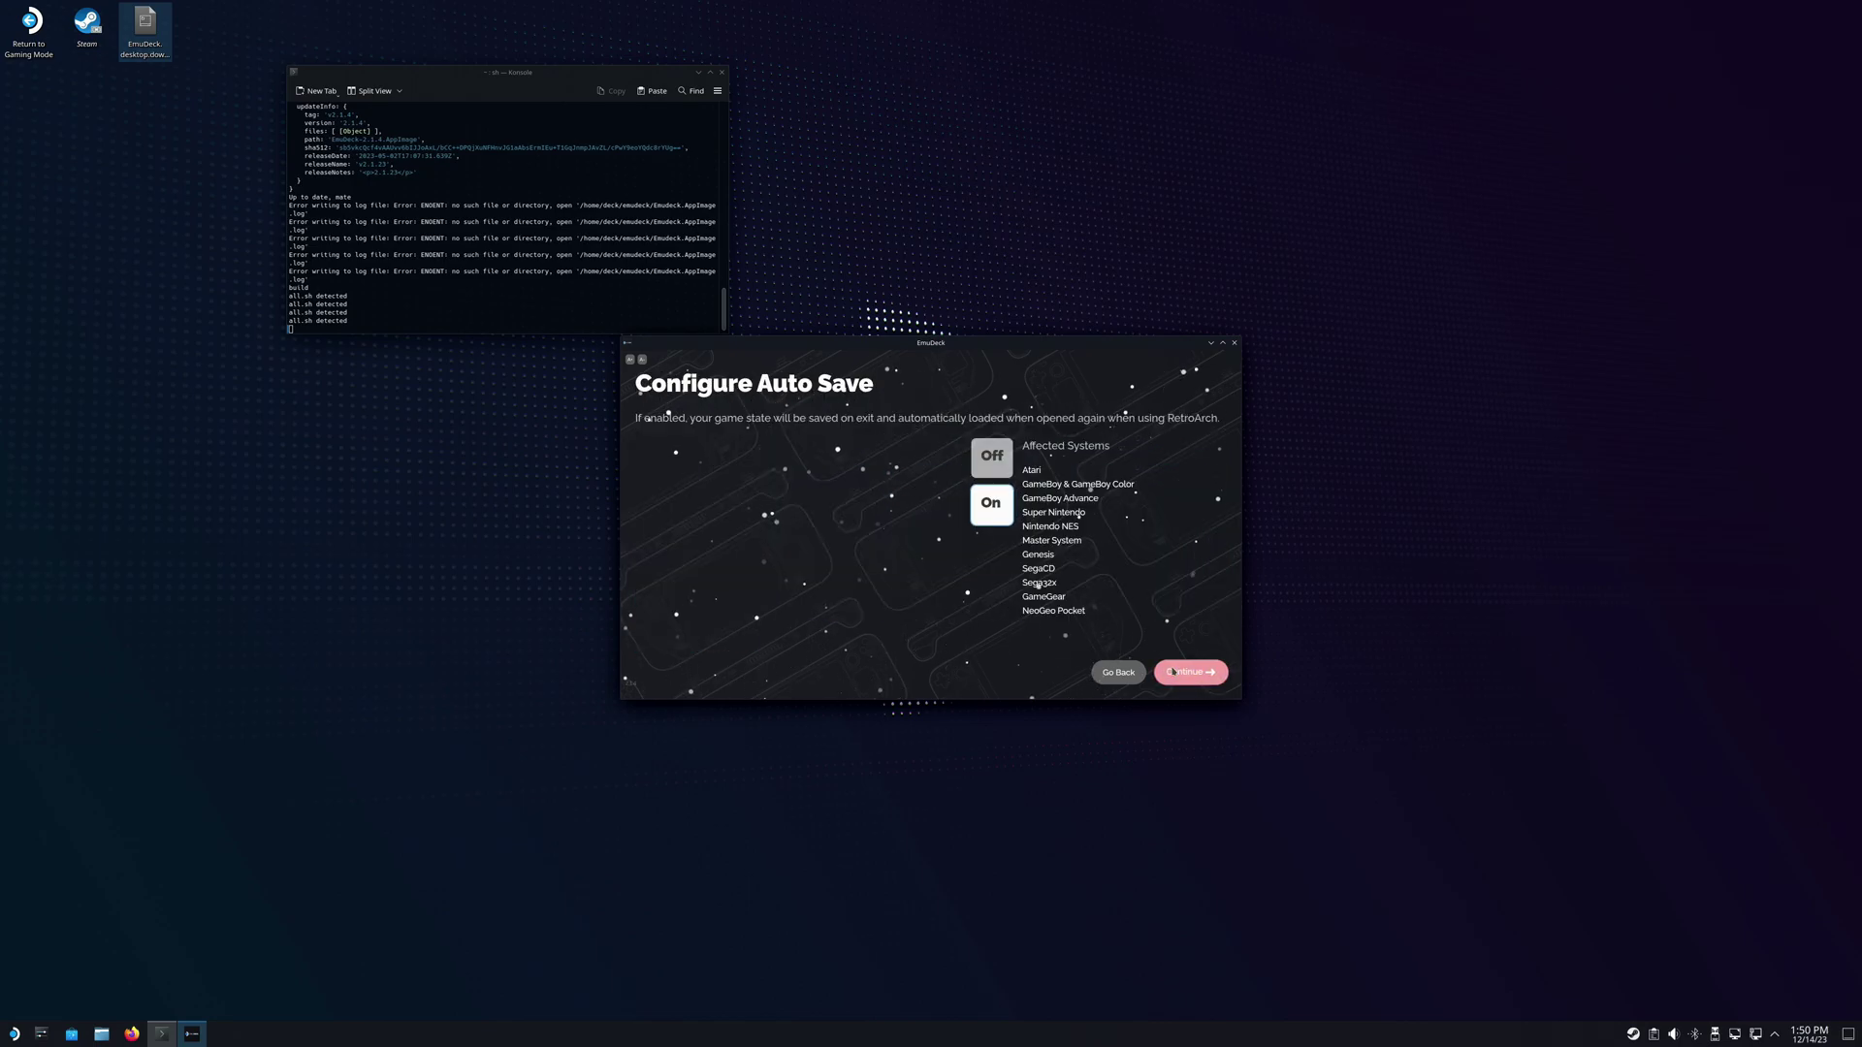
click(1195, 671)
click(1201, 672)
click(1198, 673)
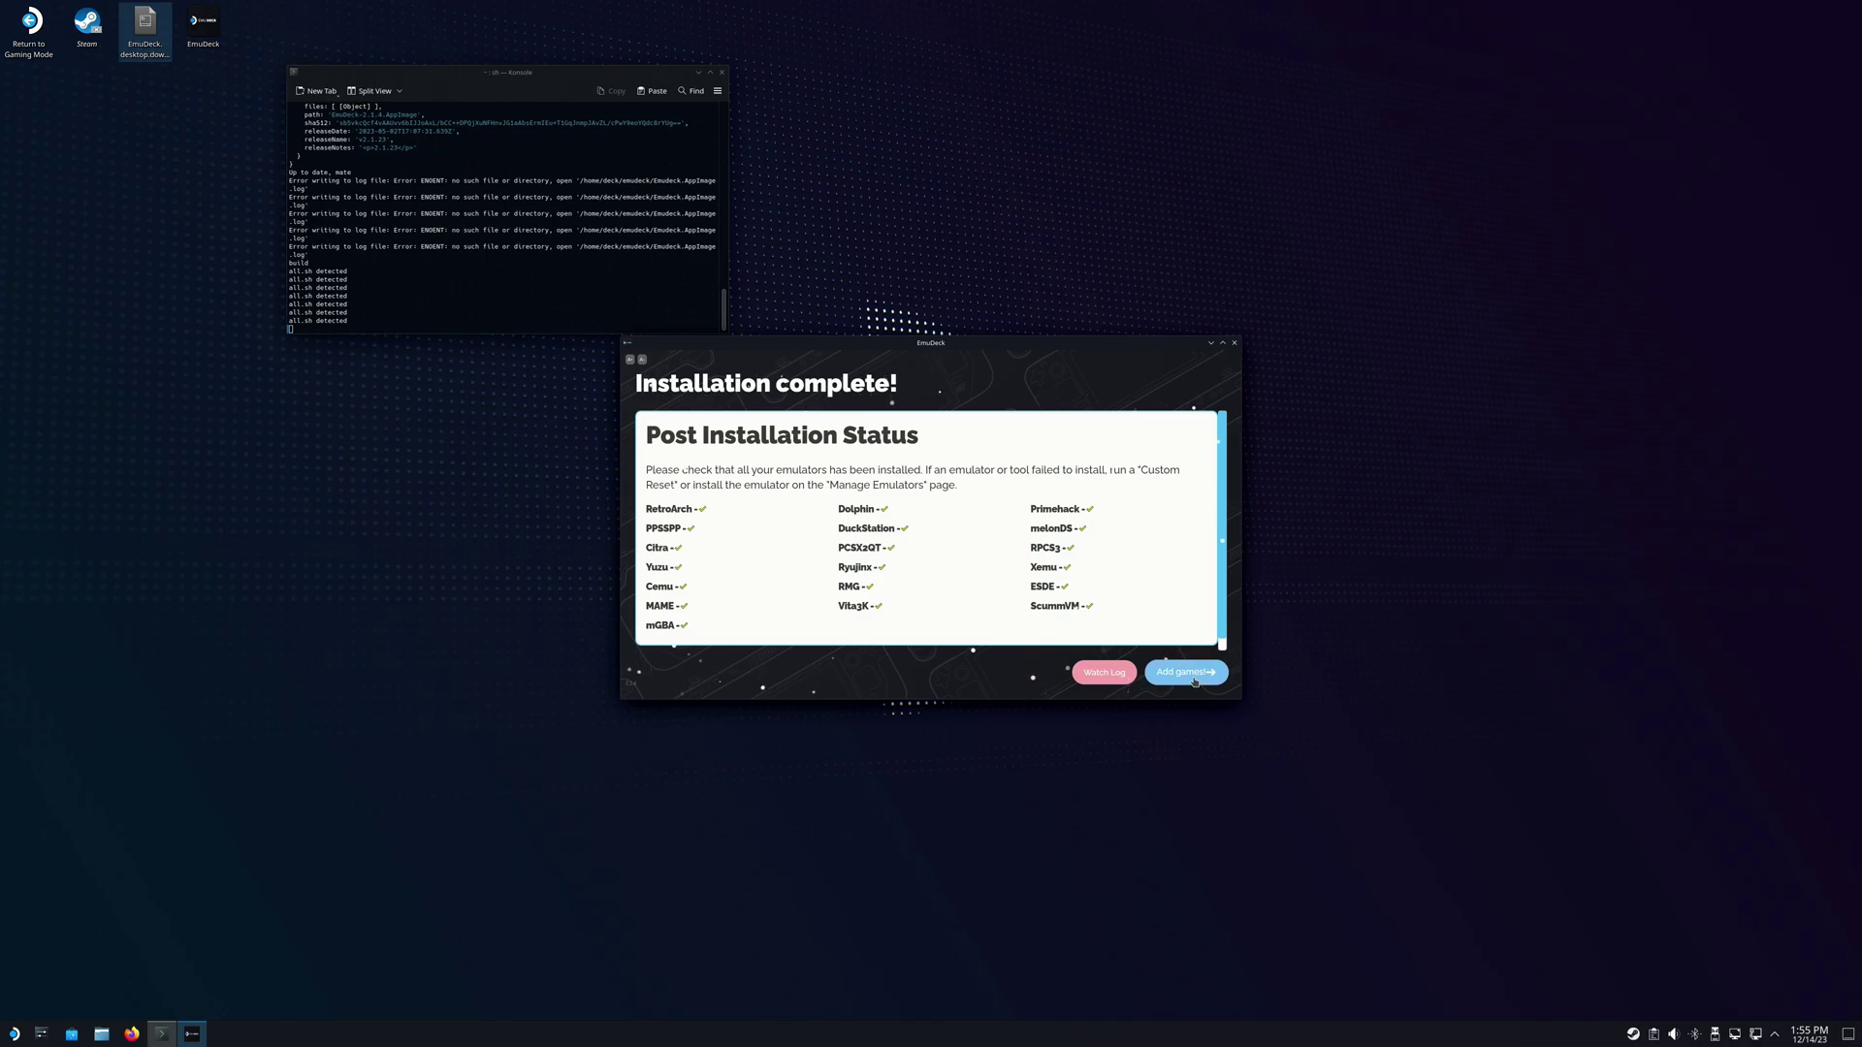
click(1187, 673)
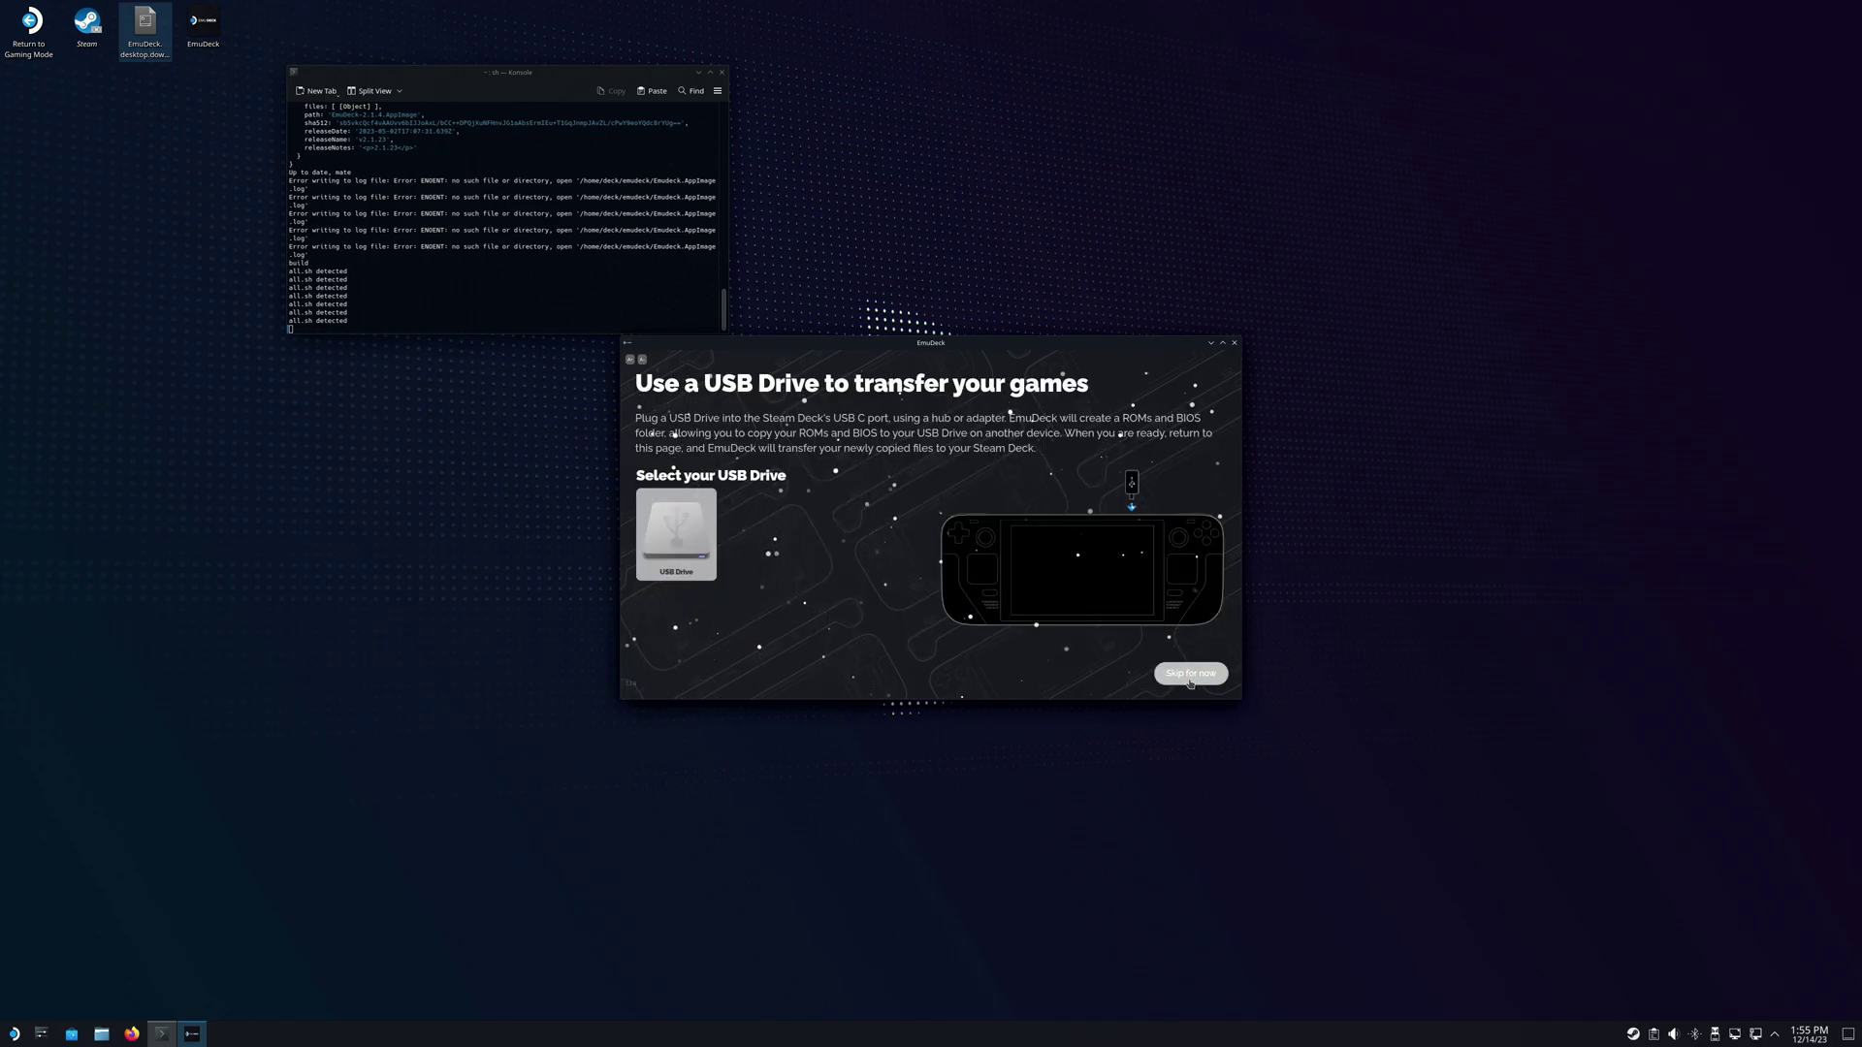
click(1190, 679)
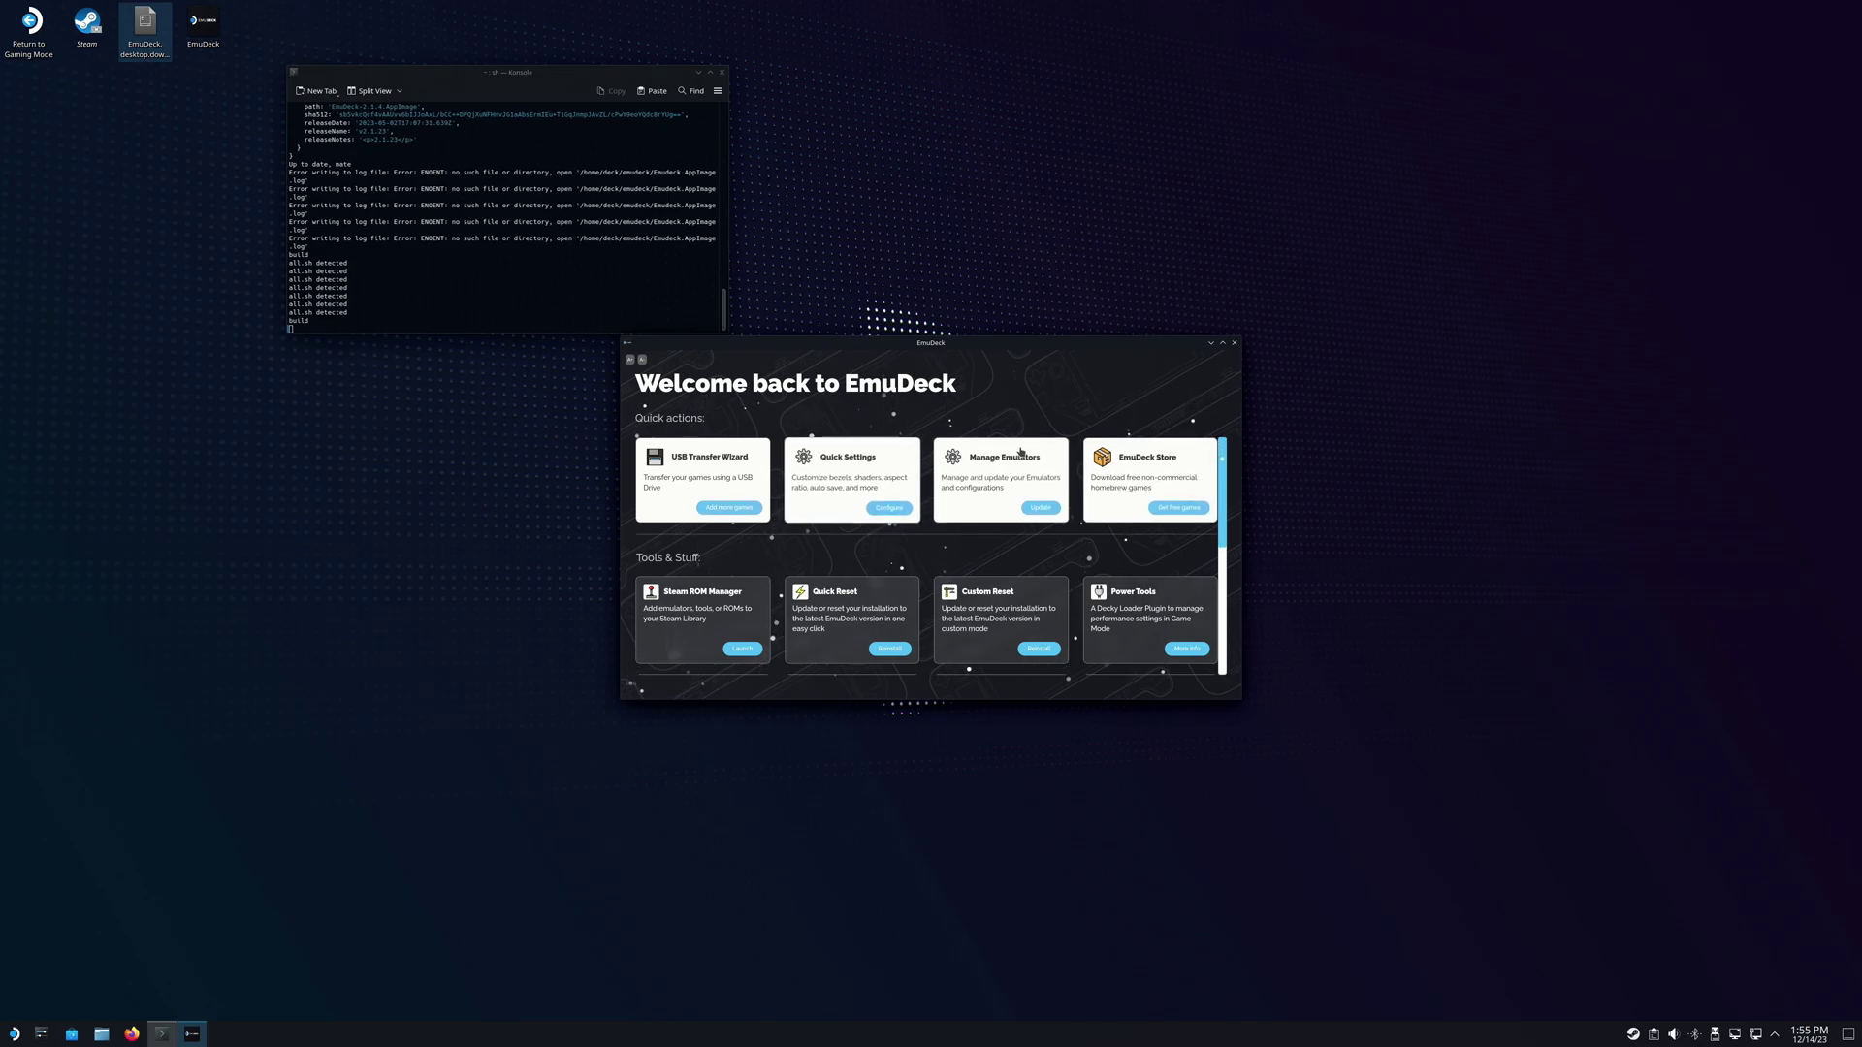
Move the downloaded EmuDeck installer file from the desktop to the trash
right_click(148, 32)
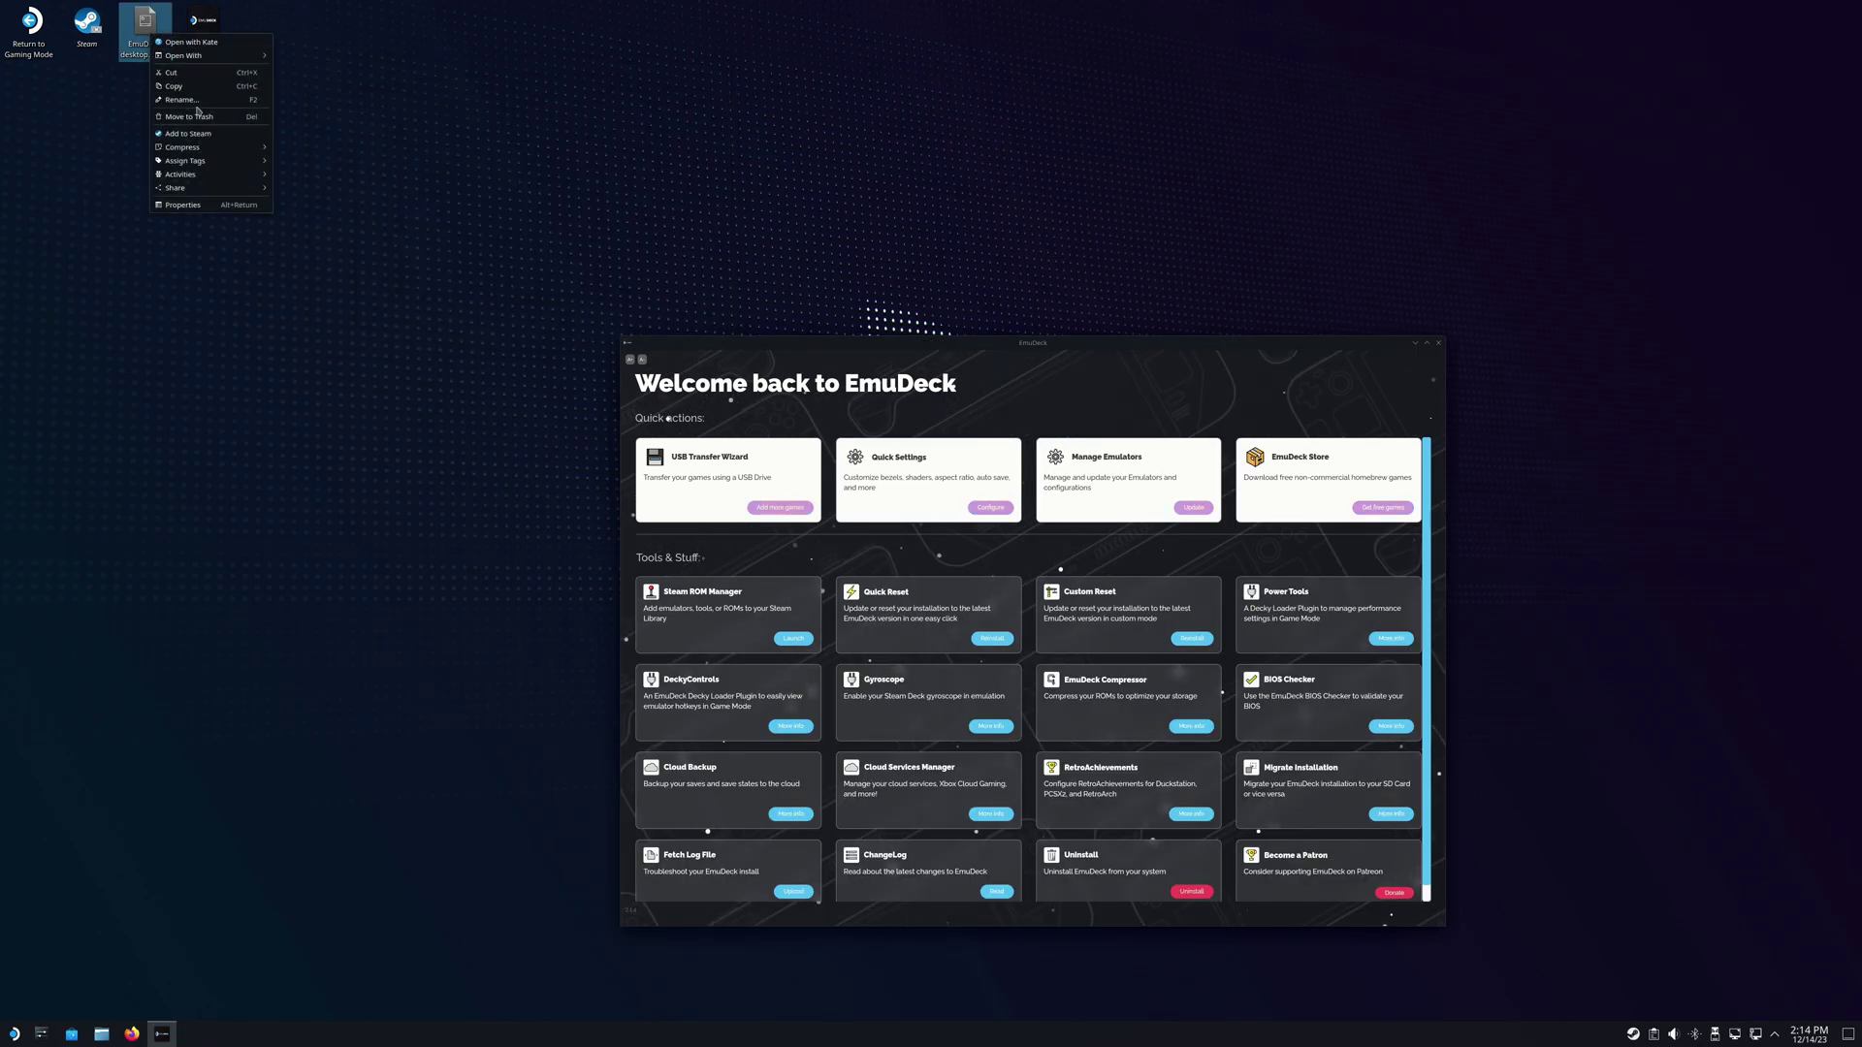
click(194, 117)
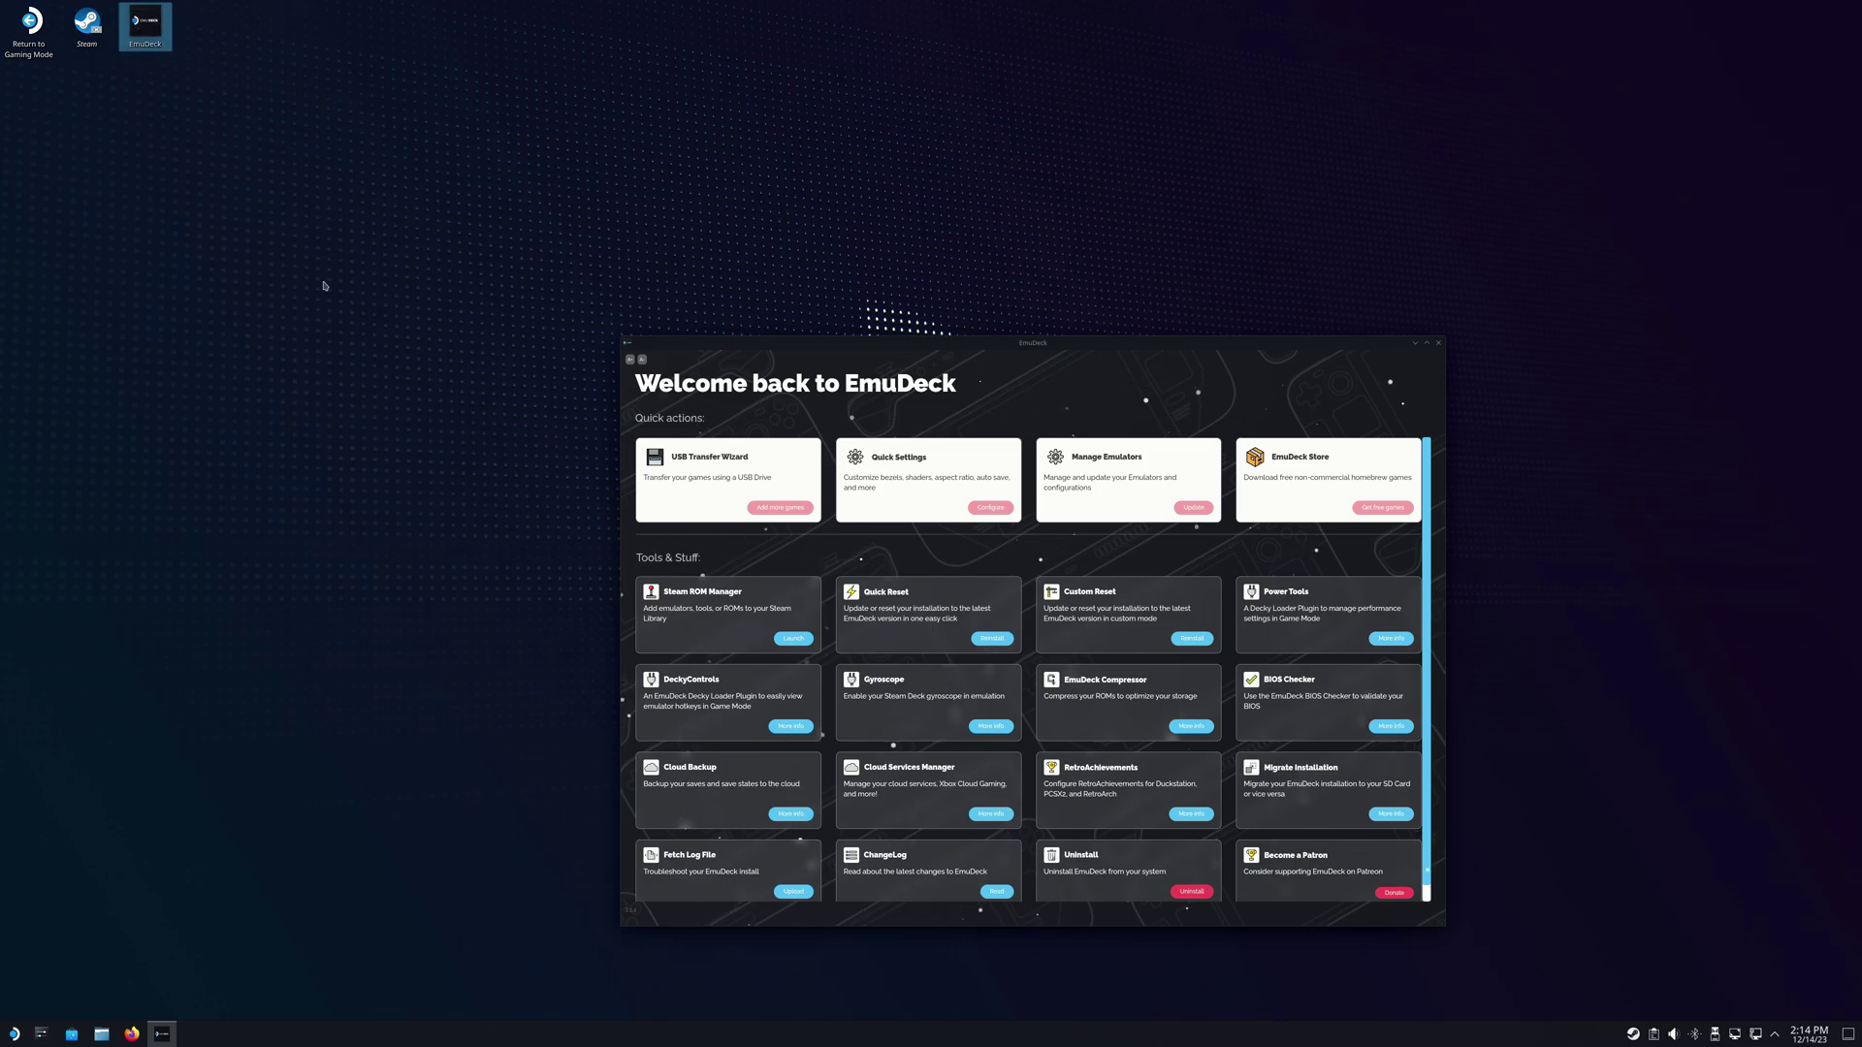
drag(944, 345, 674, 249)
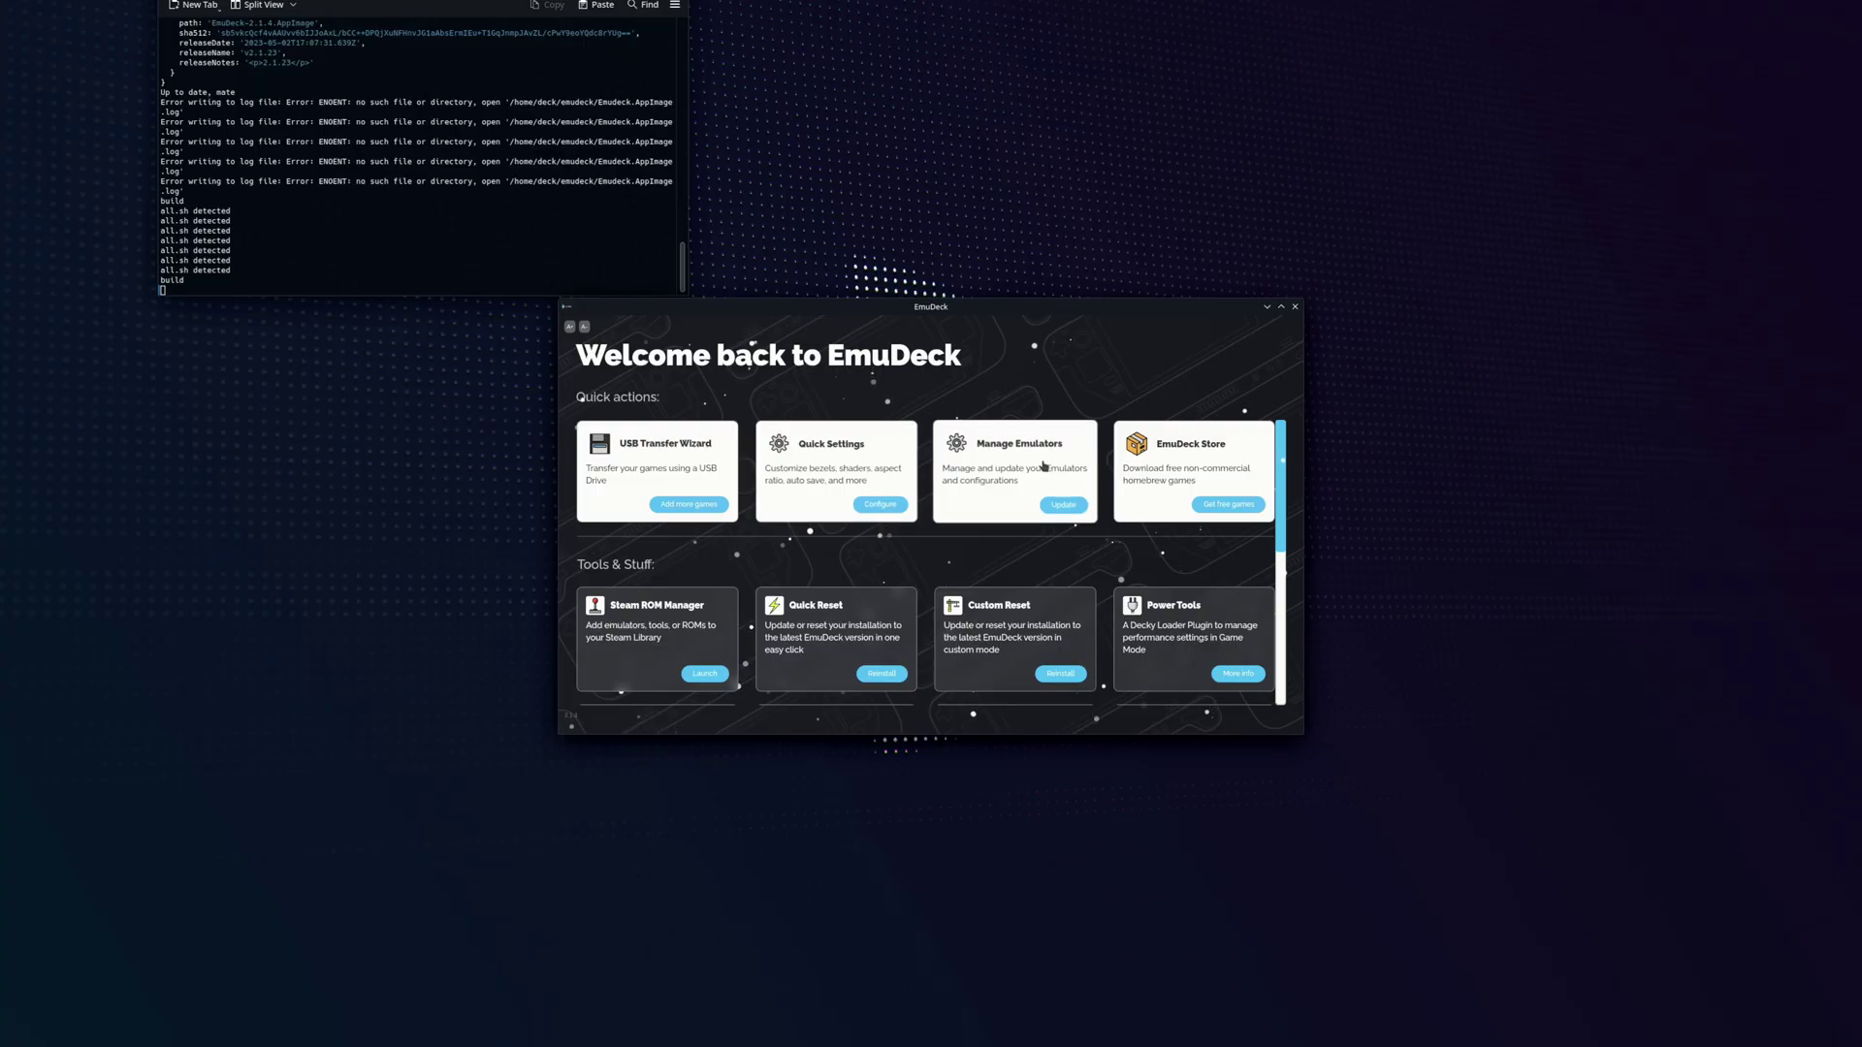
Examine EmuDeck's emulator management, including the batch update options and the PPSSPP page, and return to the main page
click(1043, 467)
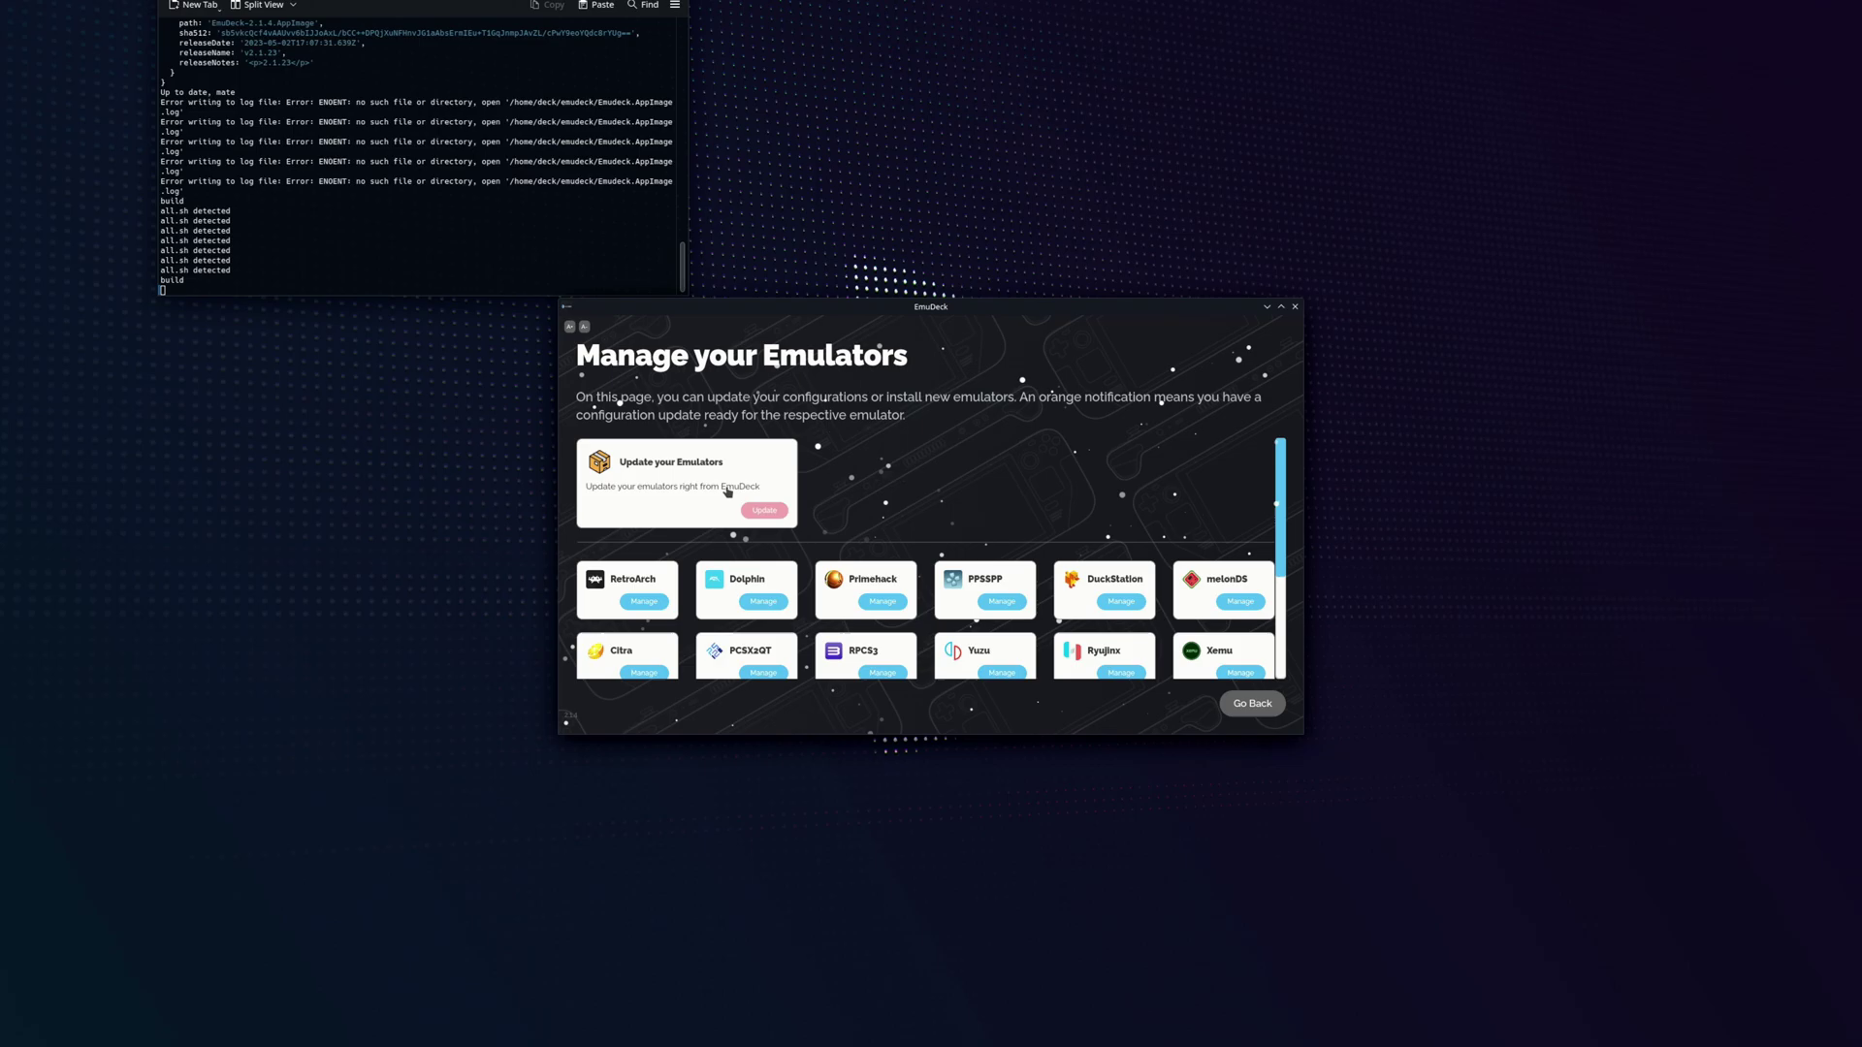
click(762, 512)
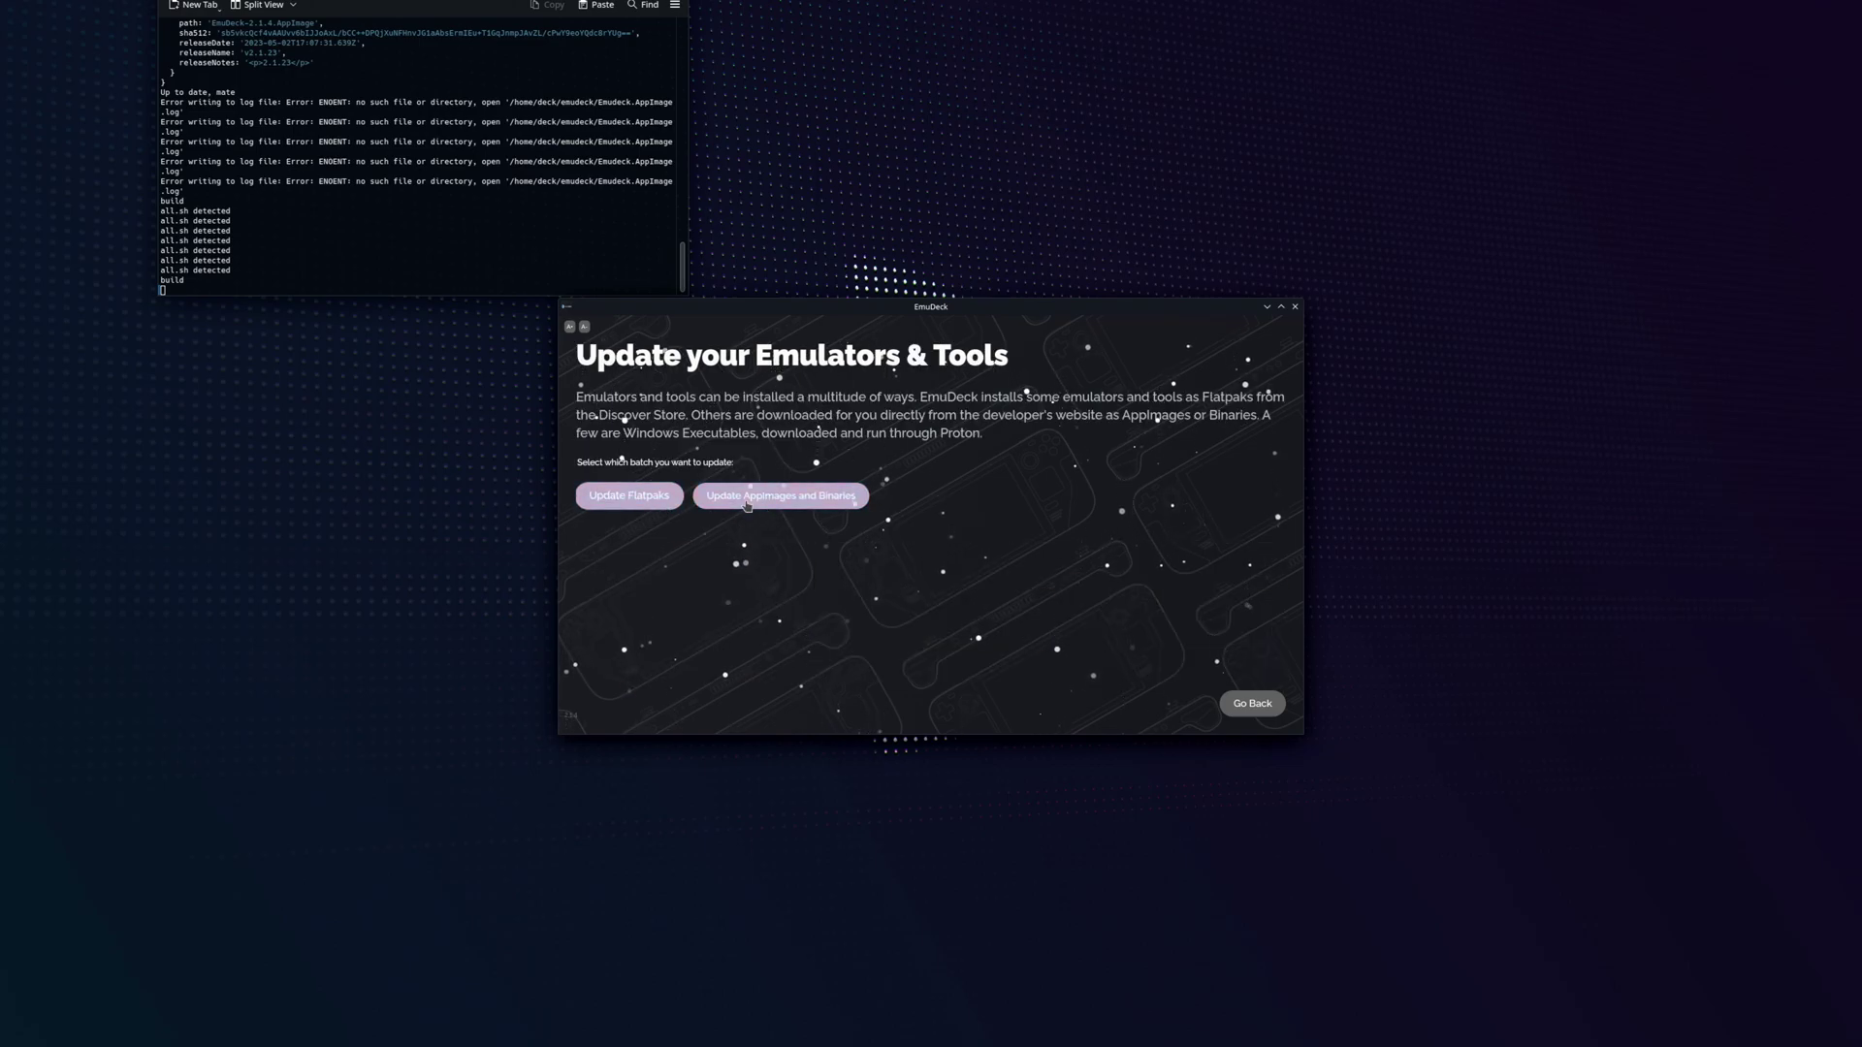
click(1252, 703)
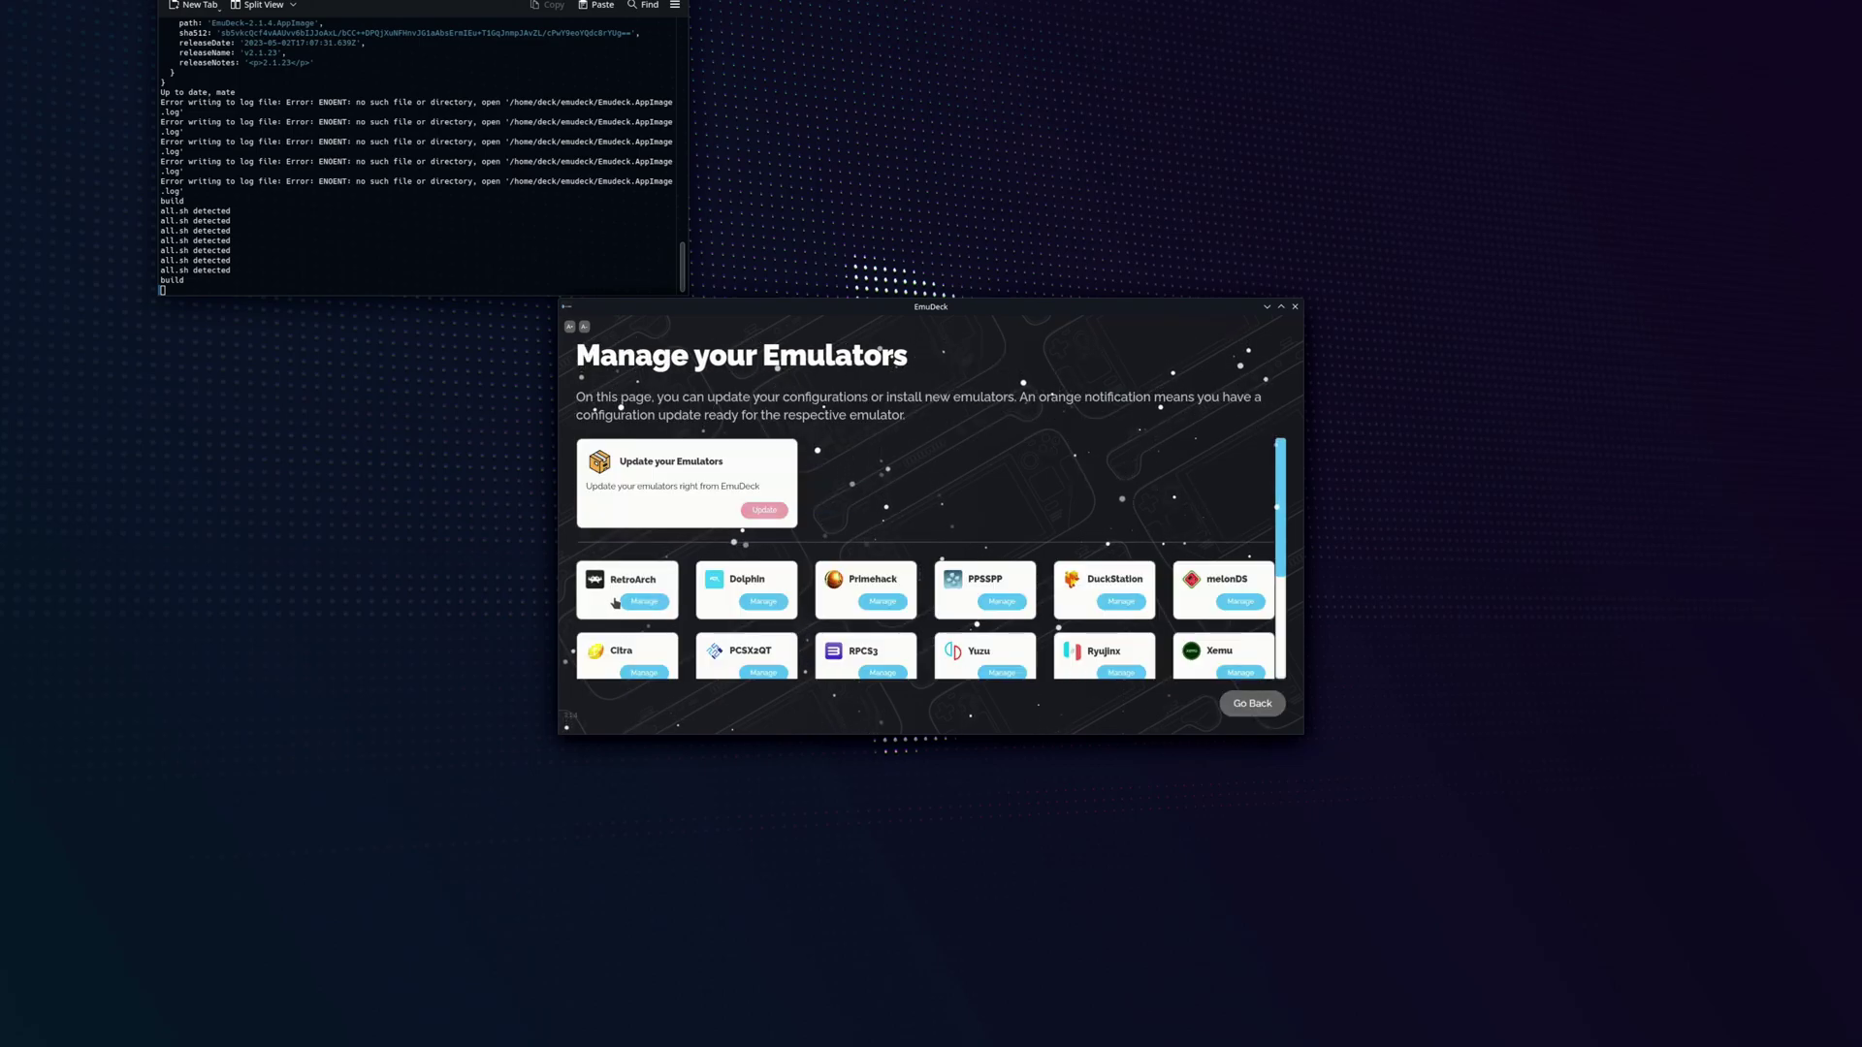
scroll(829, 607, down, 1)
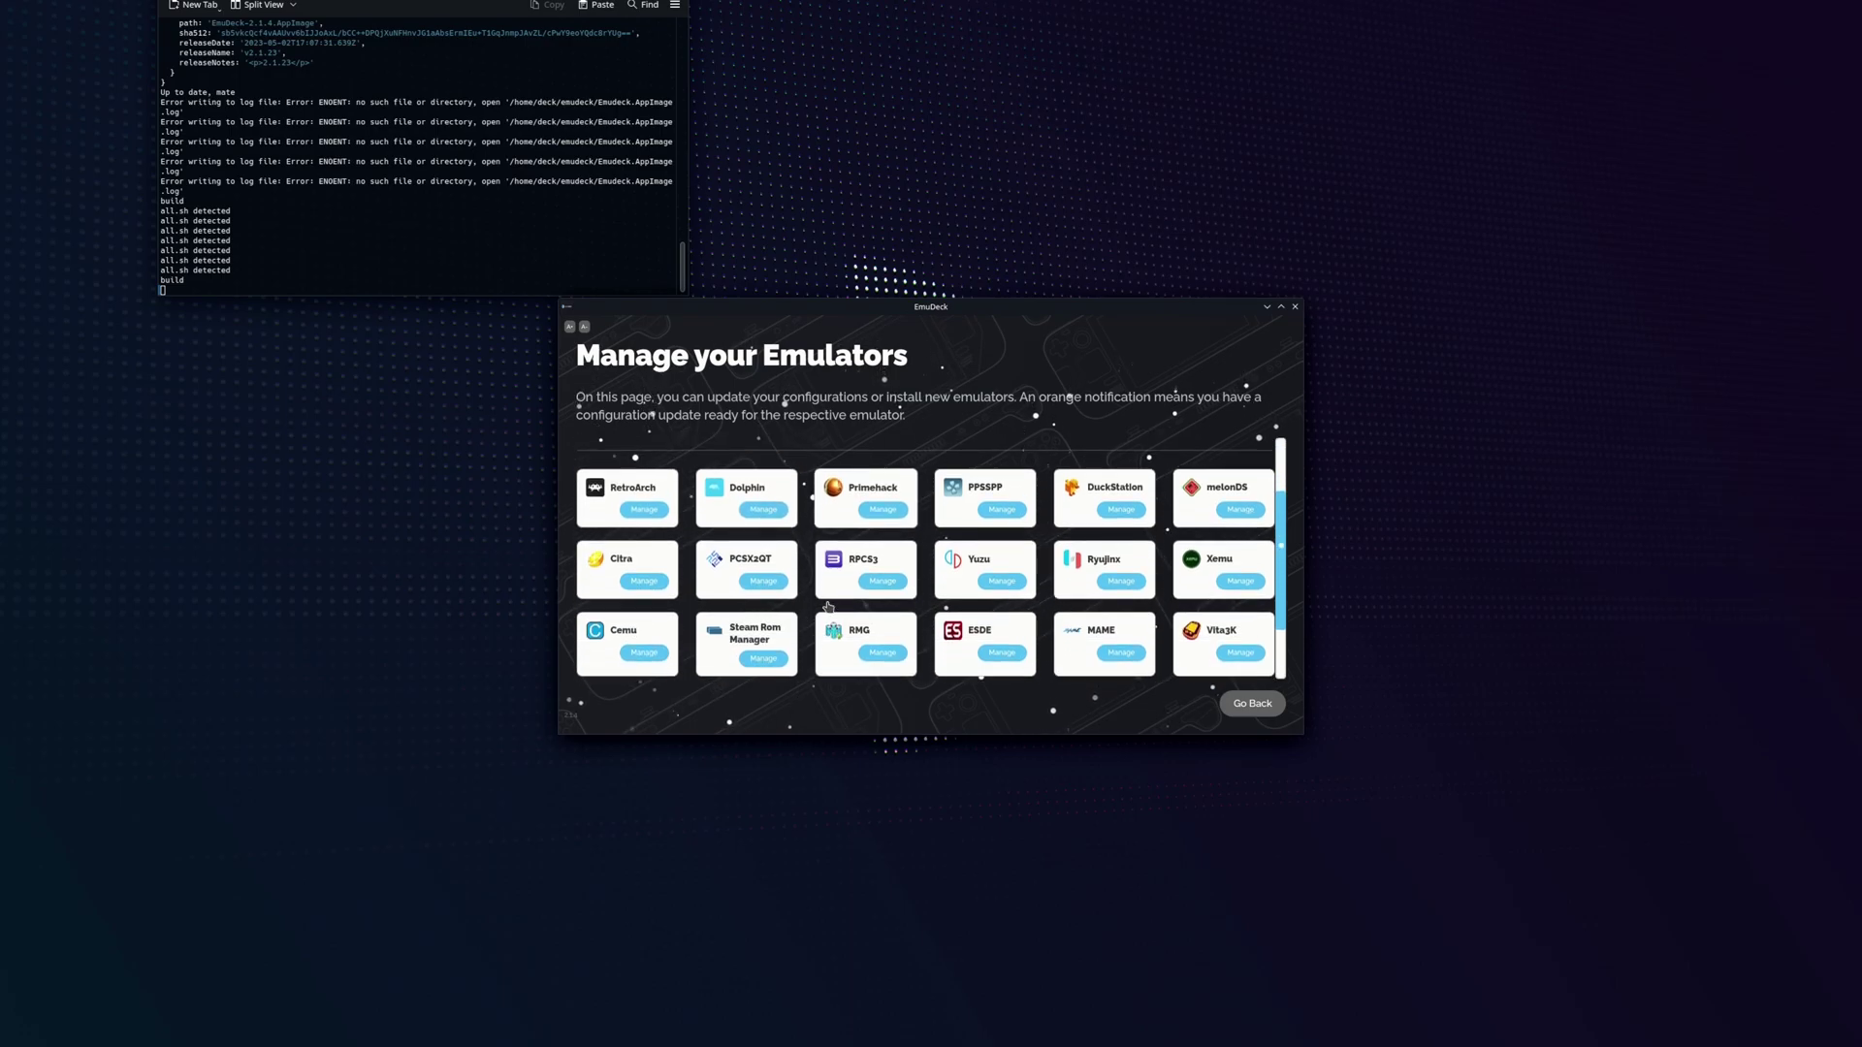
click(1005, 511)
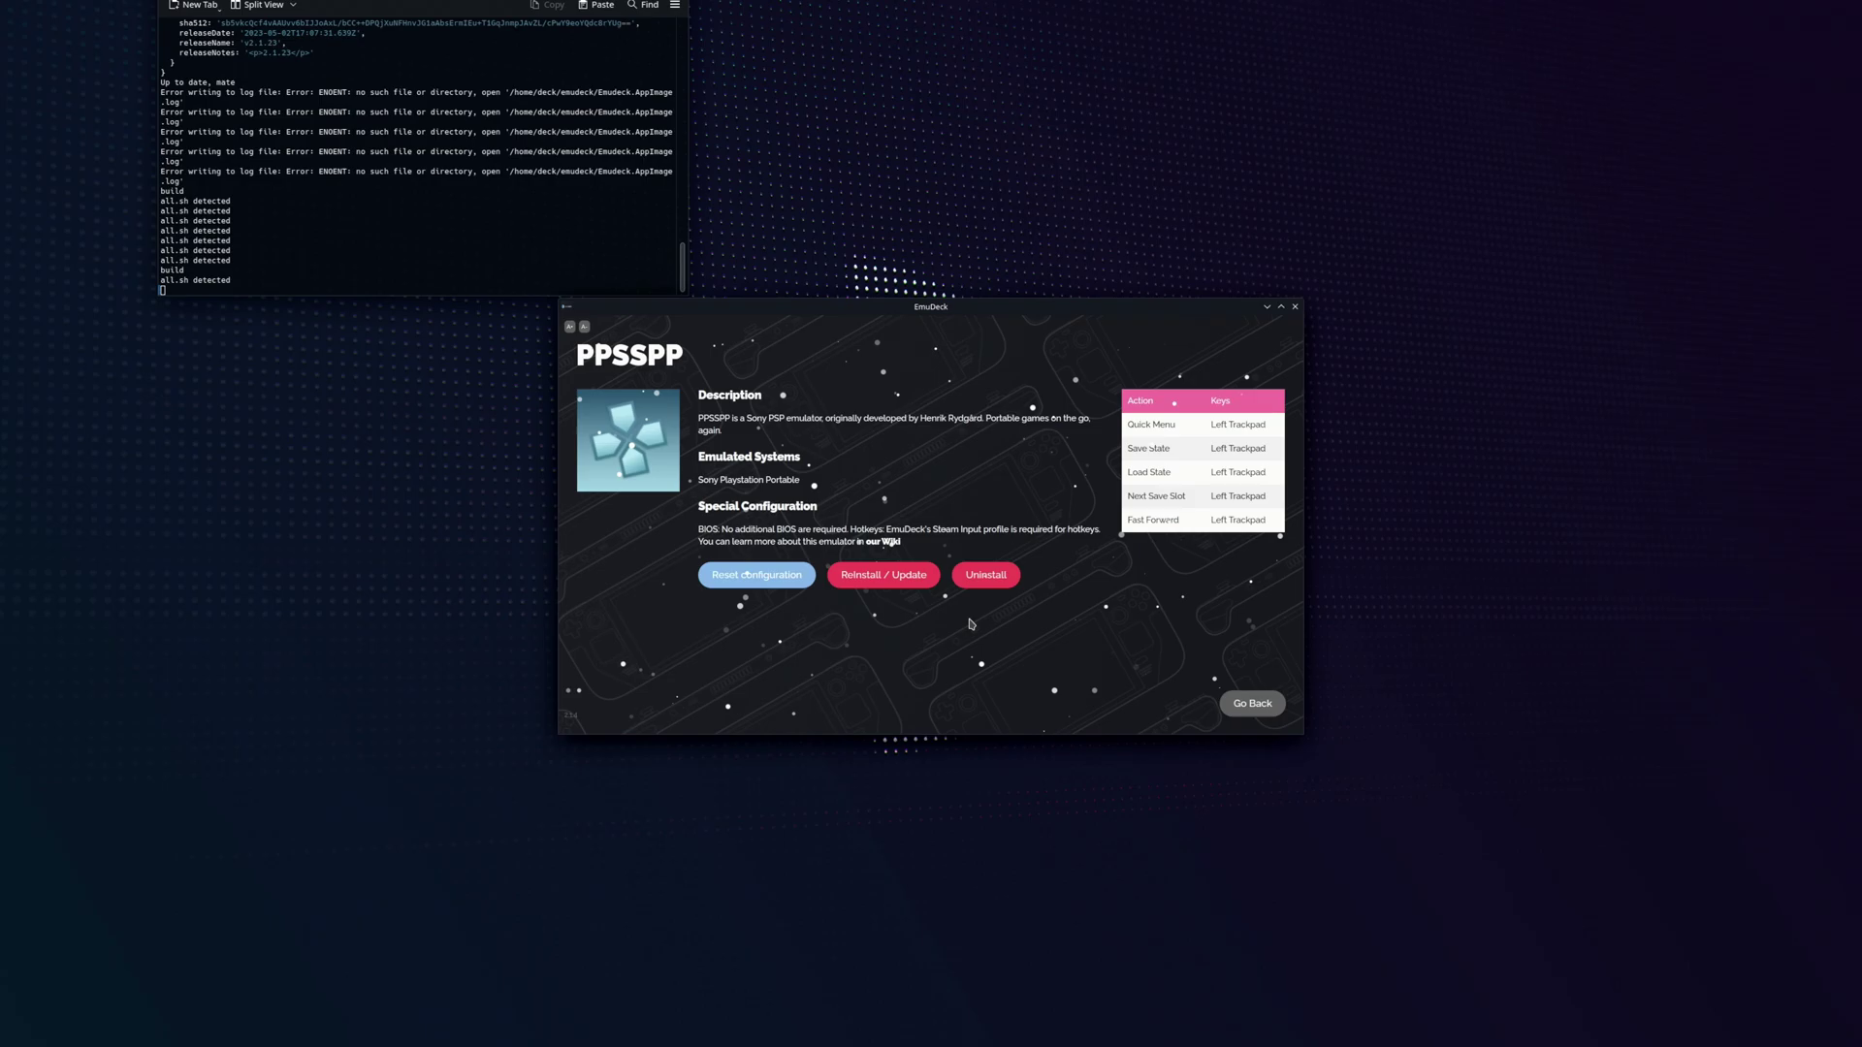
click(1252, 704)
click(1252, 703)
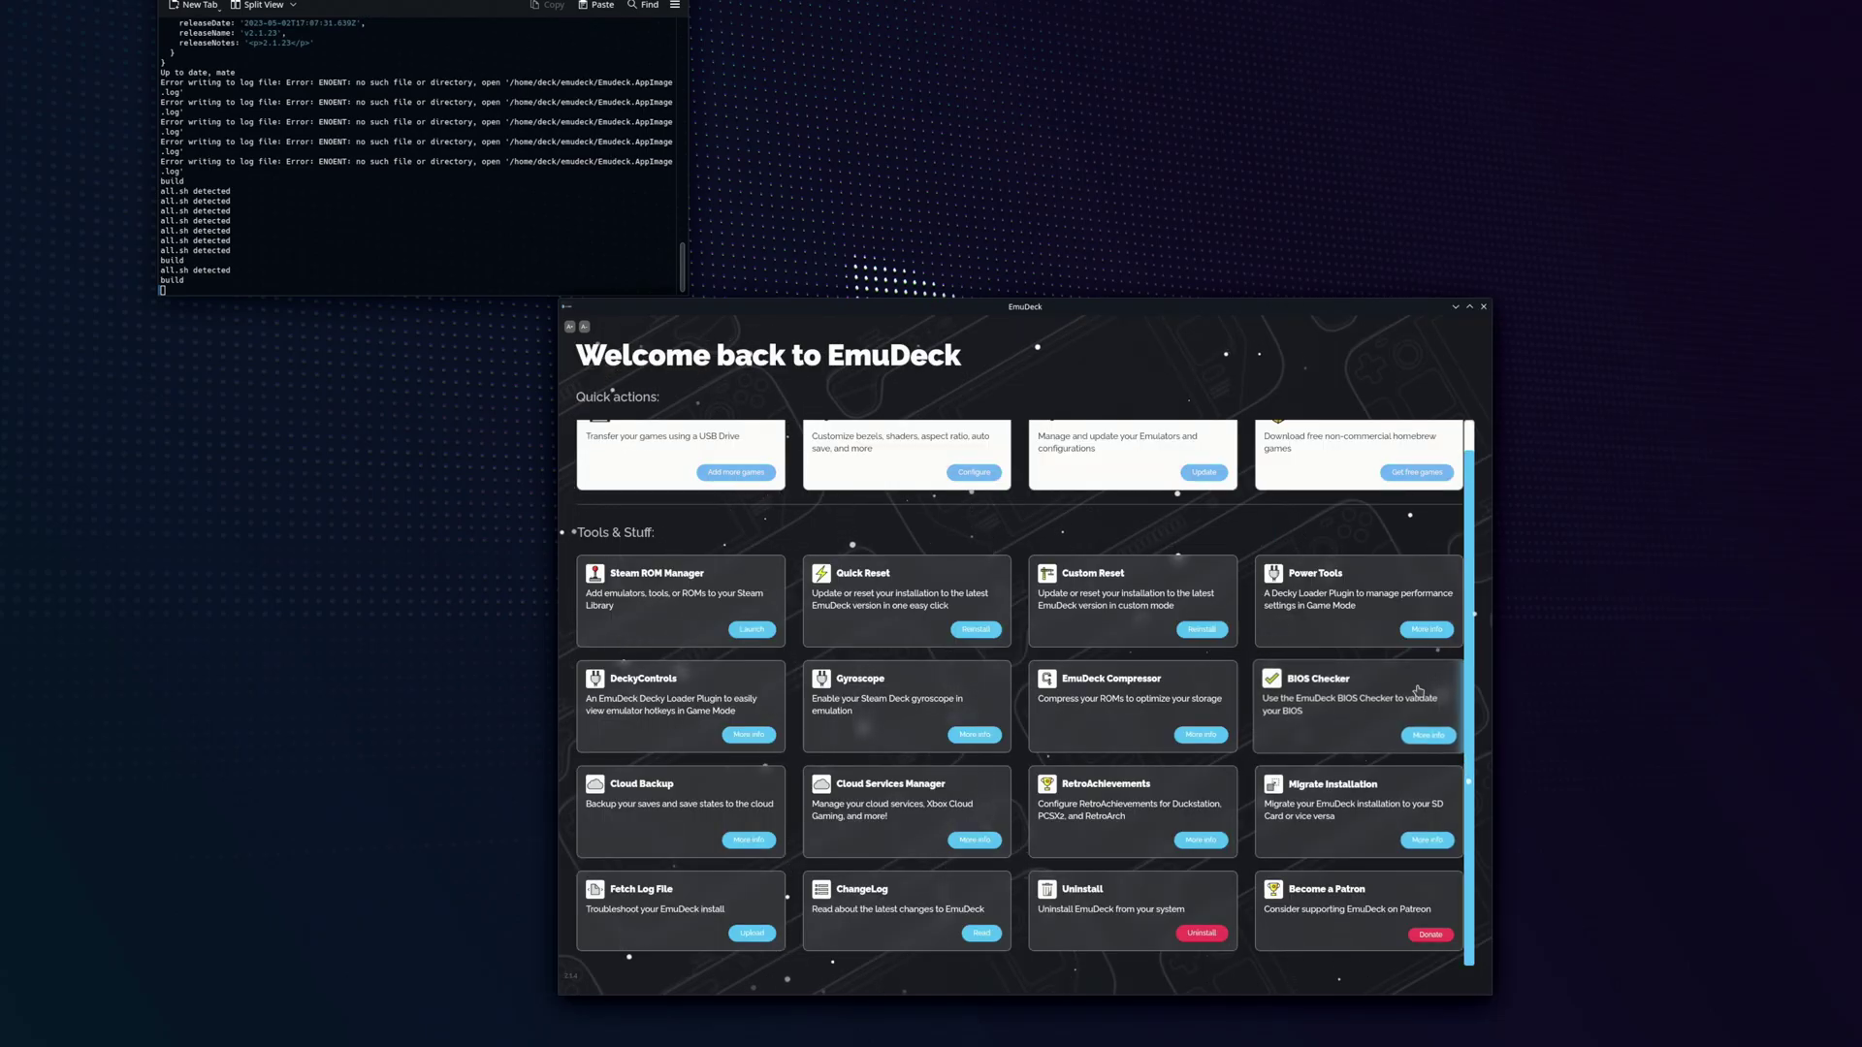
Check the BIOS files with BIOS Checker and open the Emulation/bios folder on the primary removable drive
click(1442, 737)
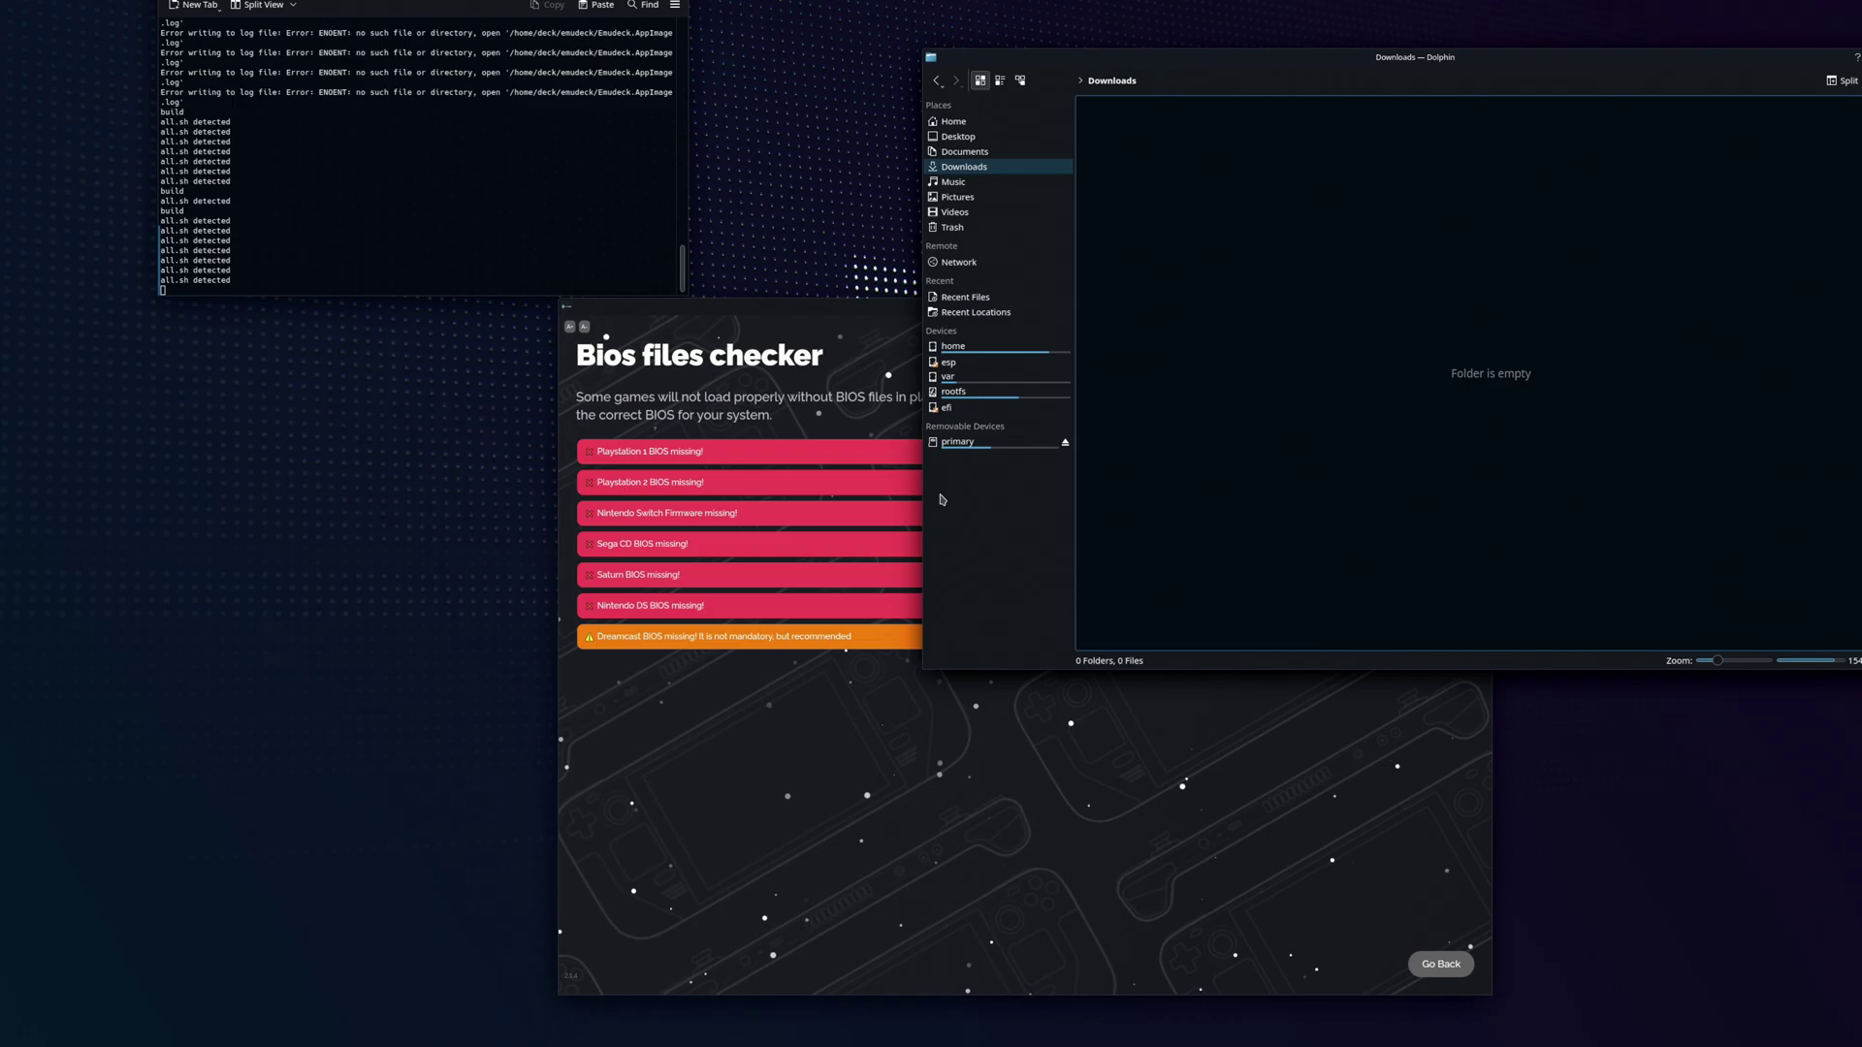
click(957, 442)
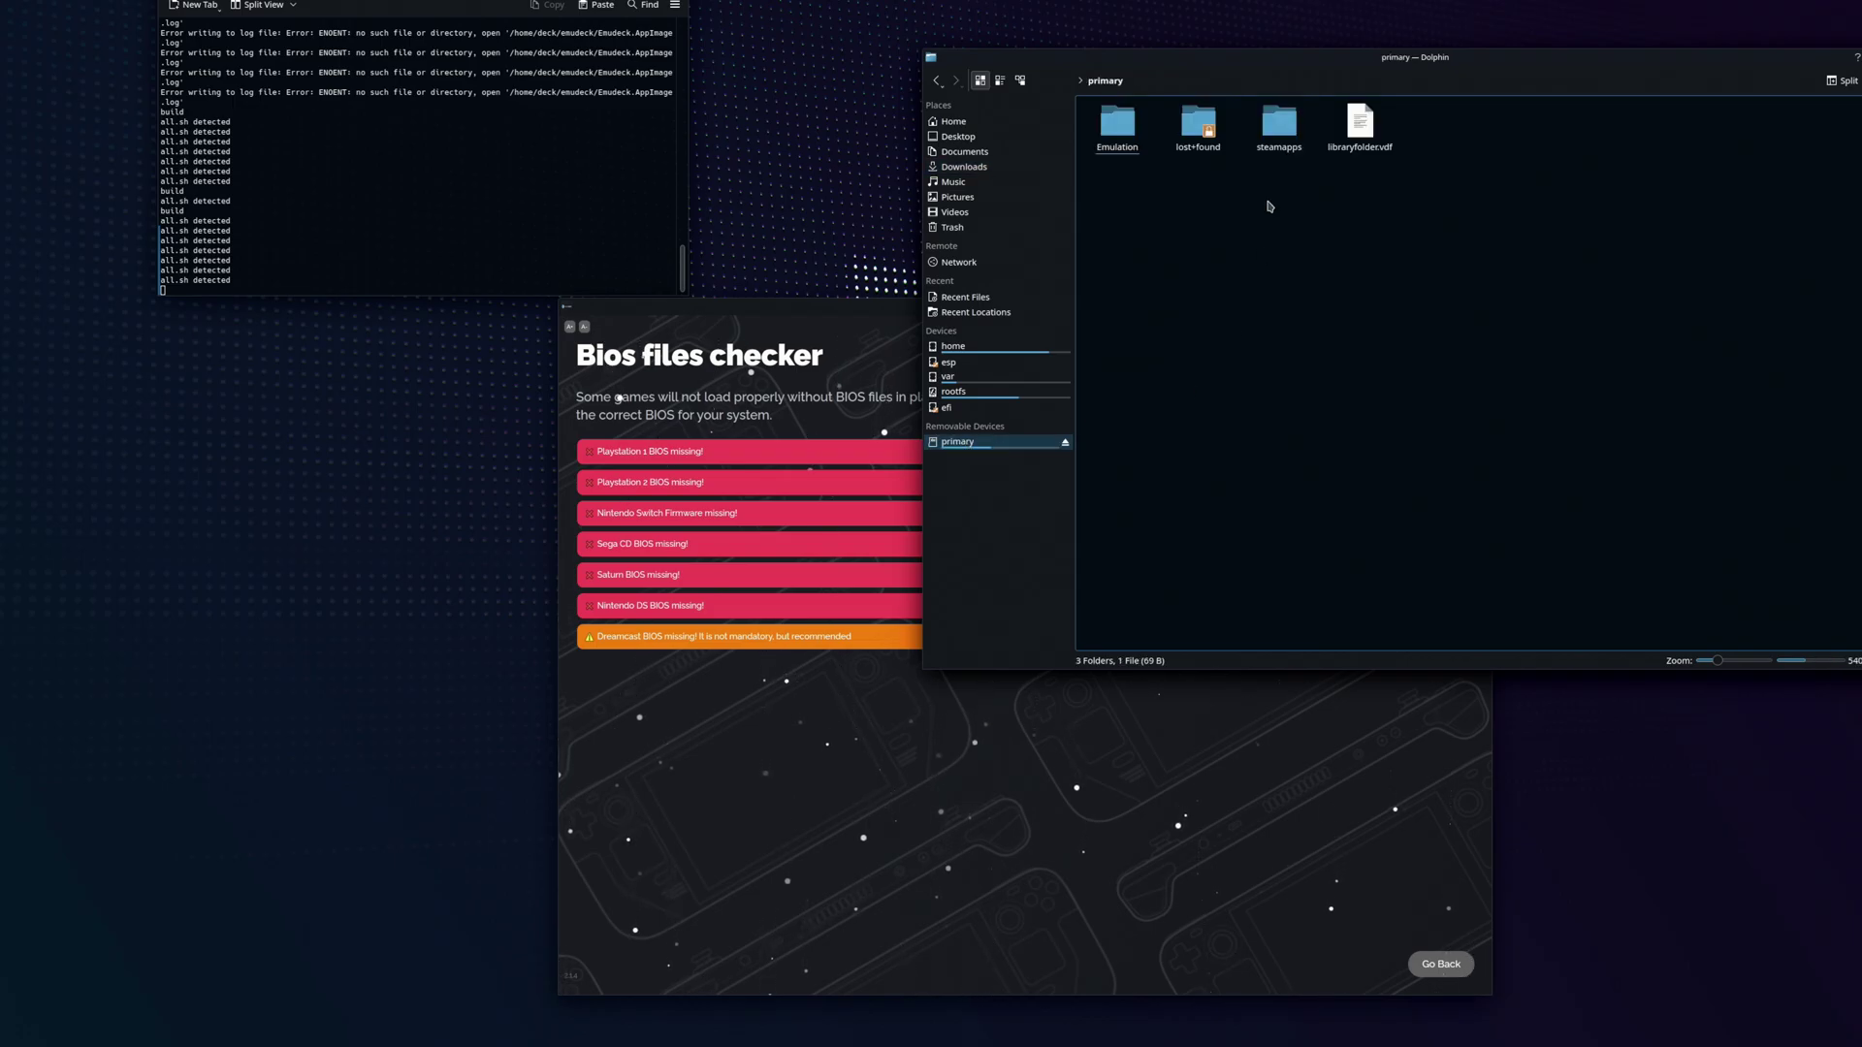
click(1119, 128)
click(1123, 130)
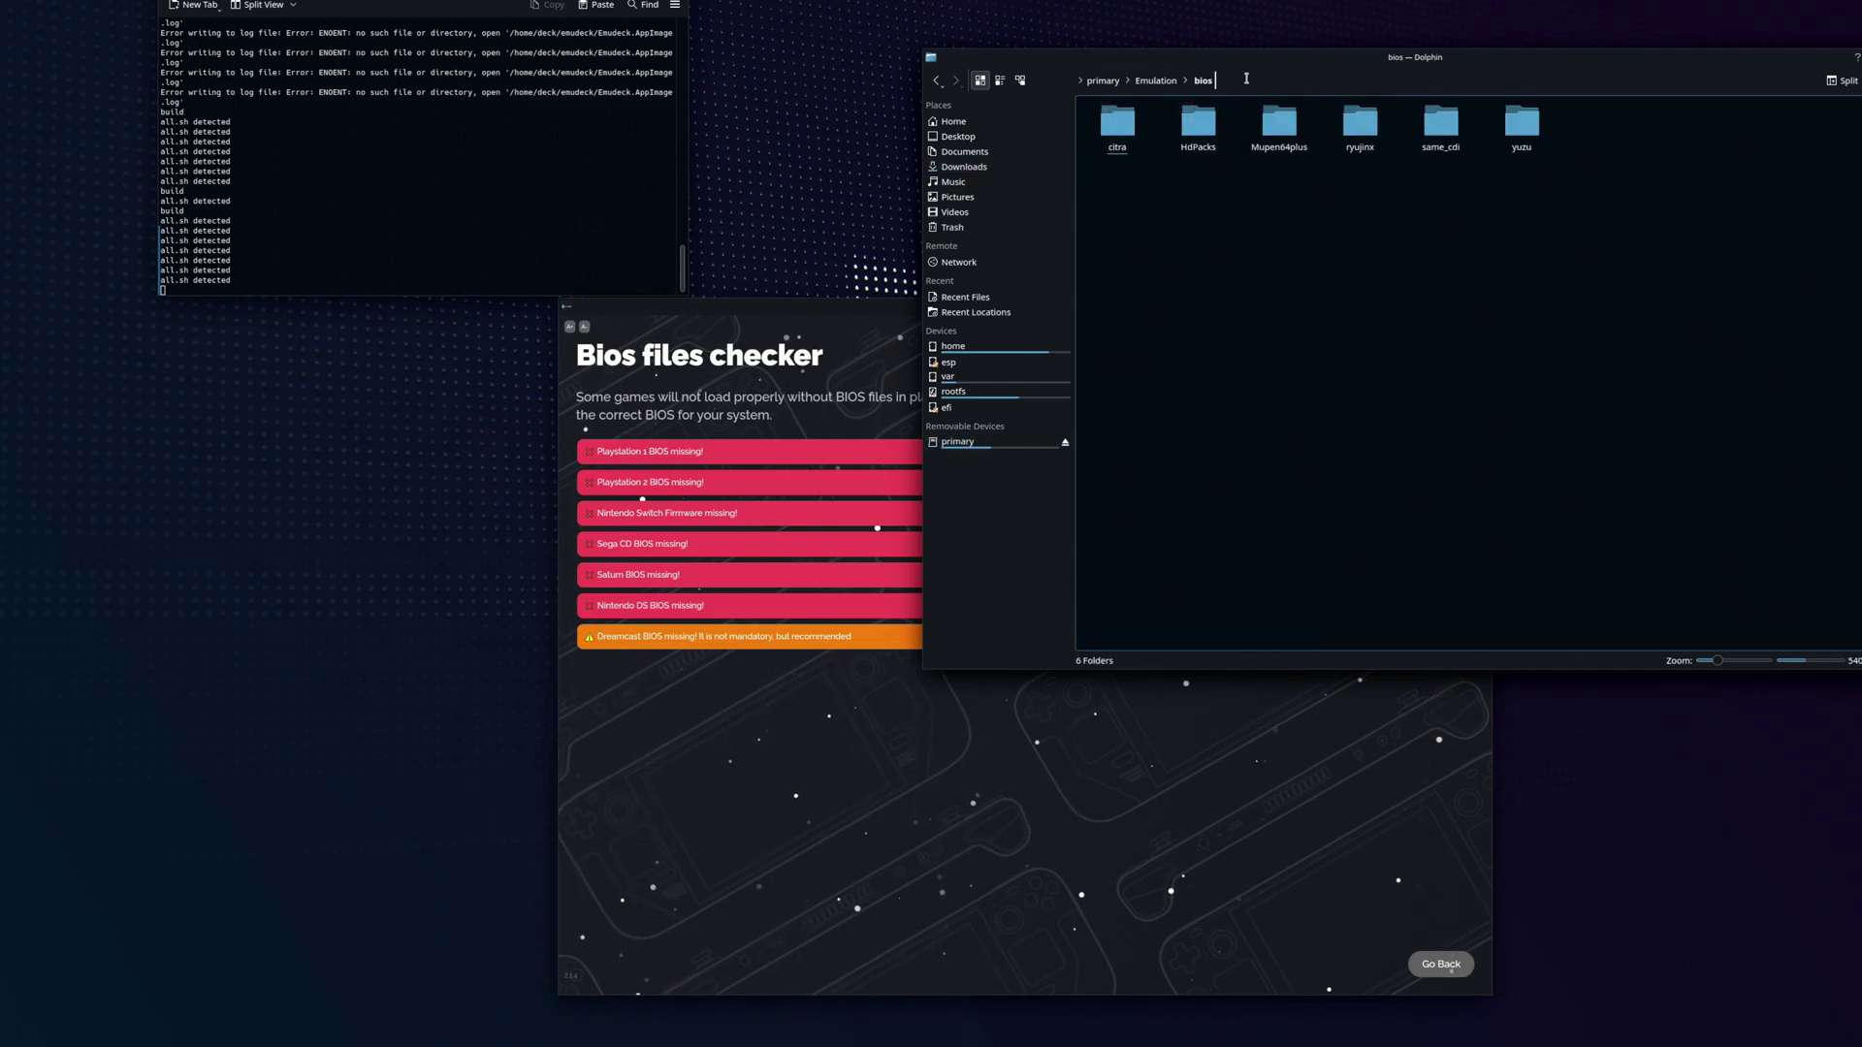
Show the full path of the bios folder and arrange the file manager beside the BIOS files checker window
click(1279, 73)
drag(1279, 61, 935, 601)
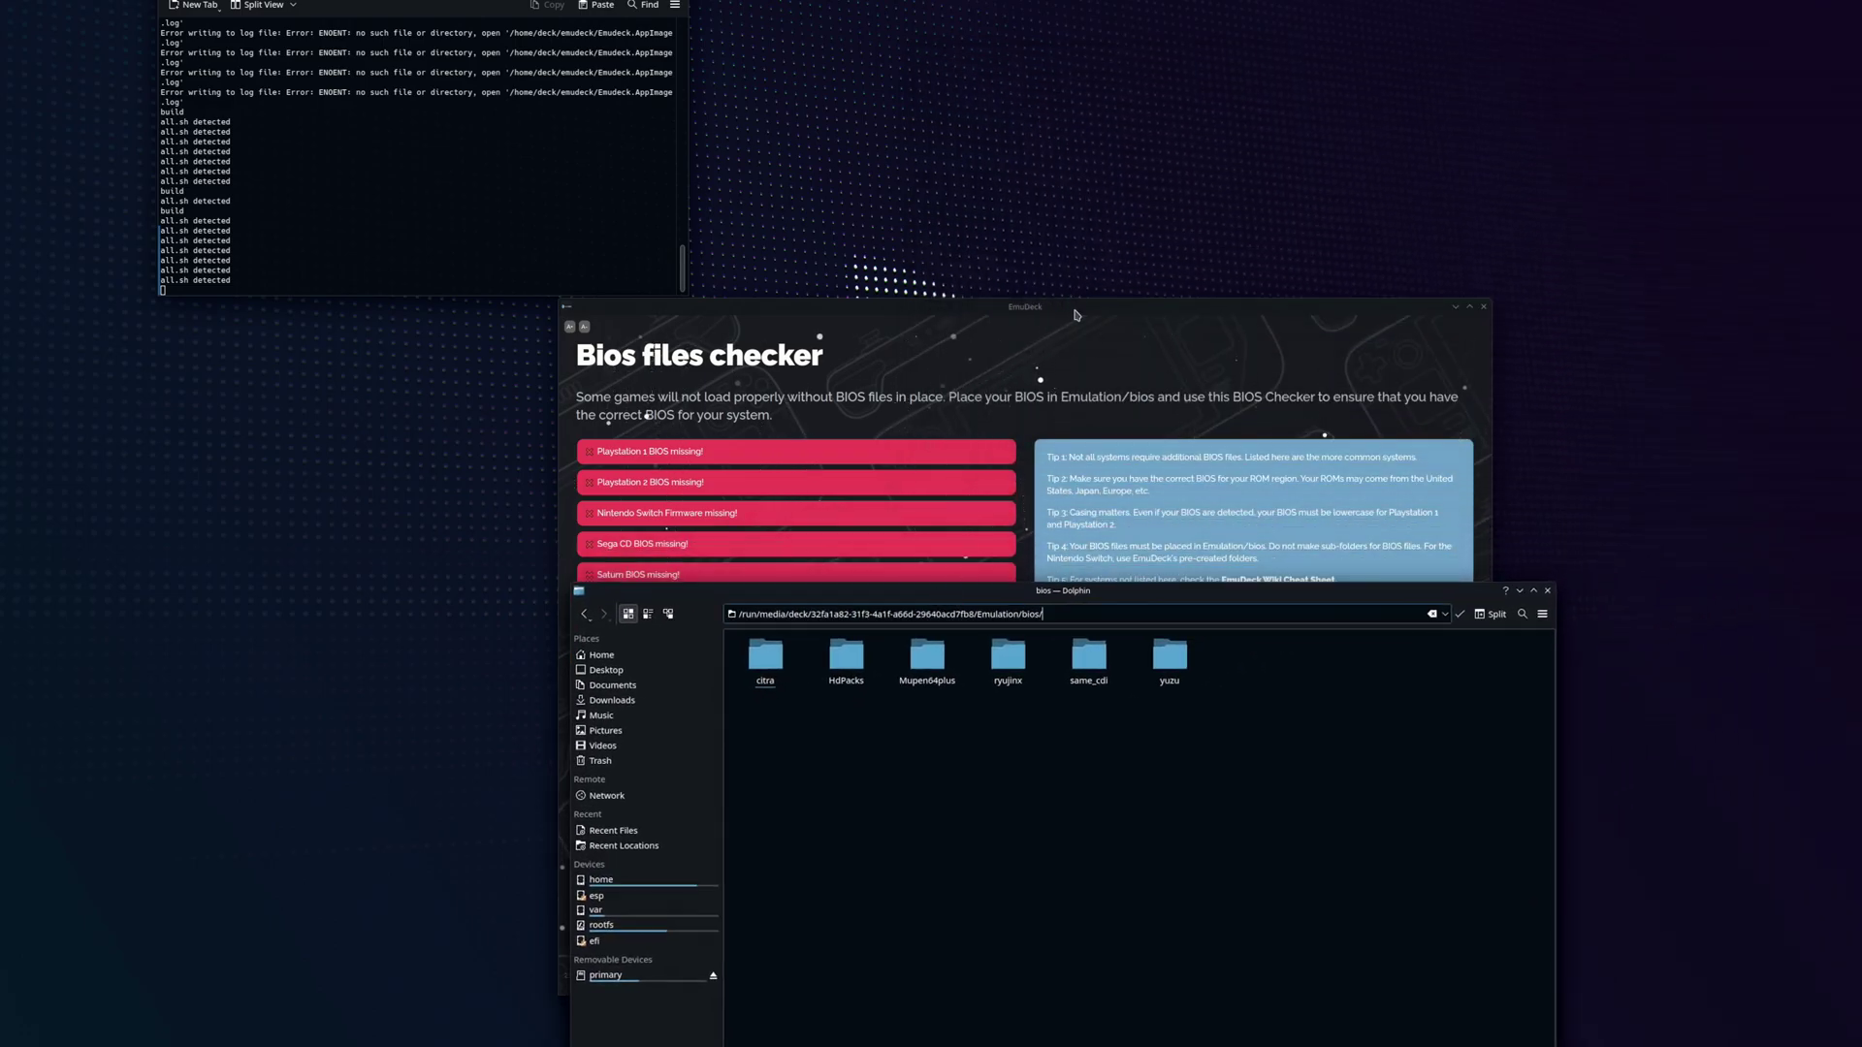
drag(1075, 314, 1374, 97)
click(1054, 836)
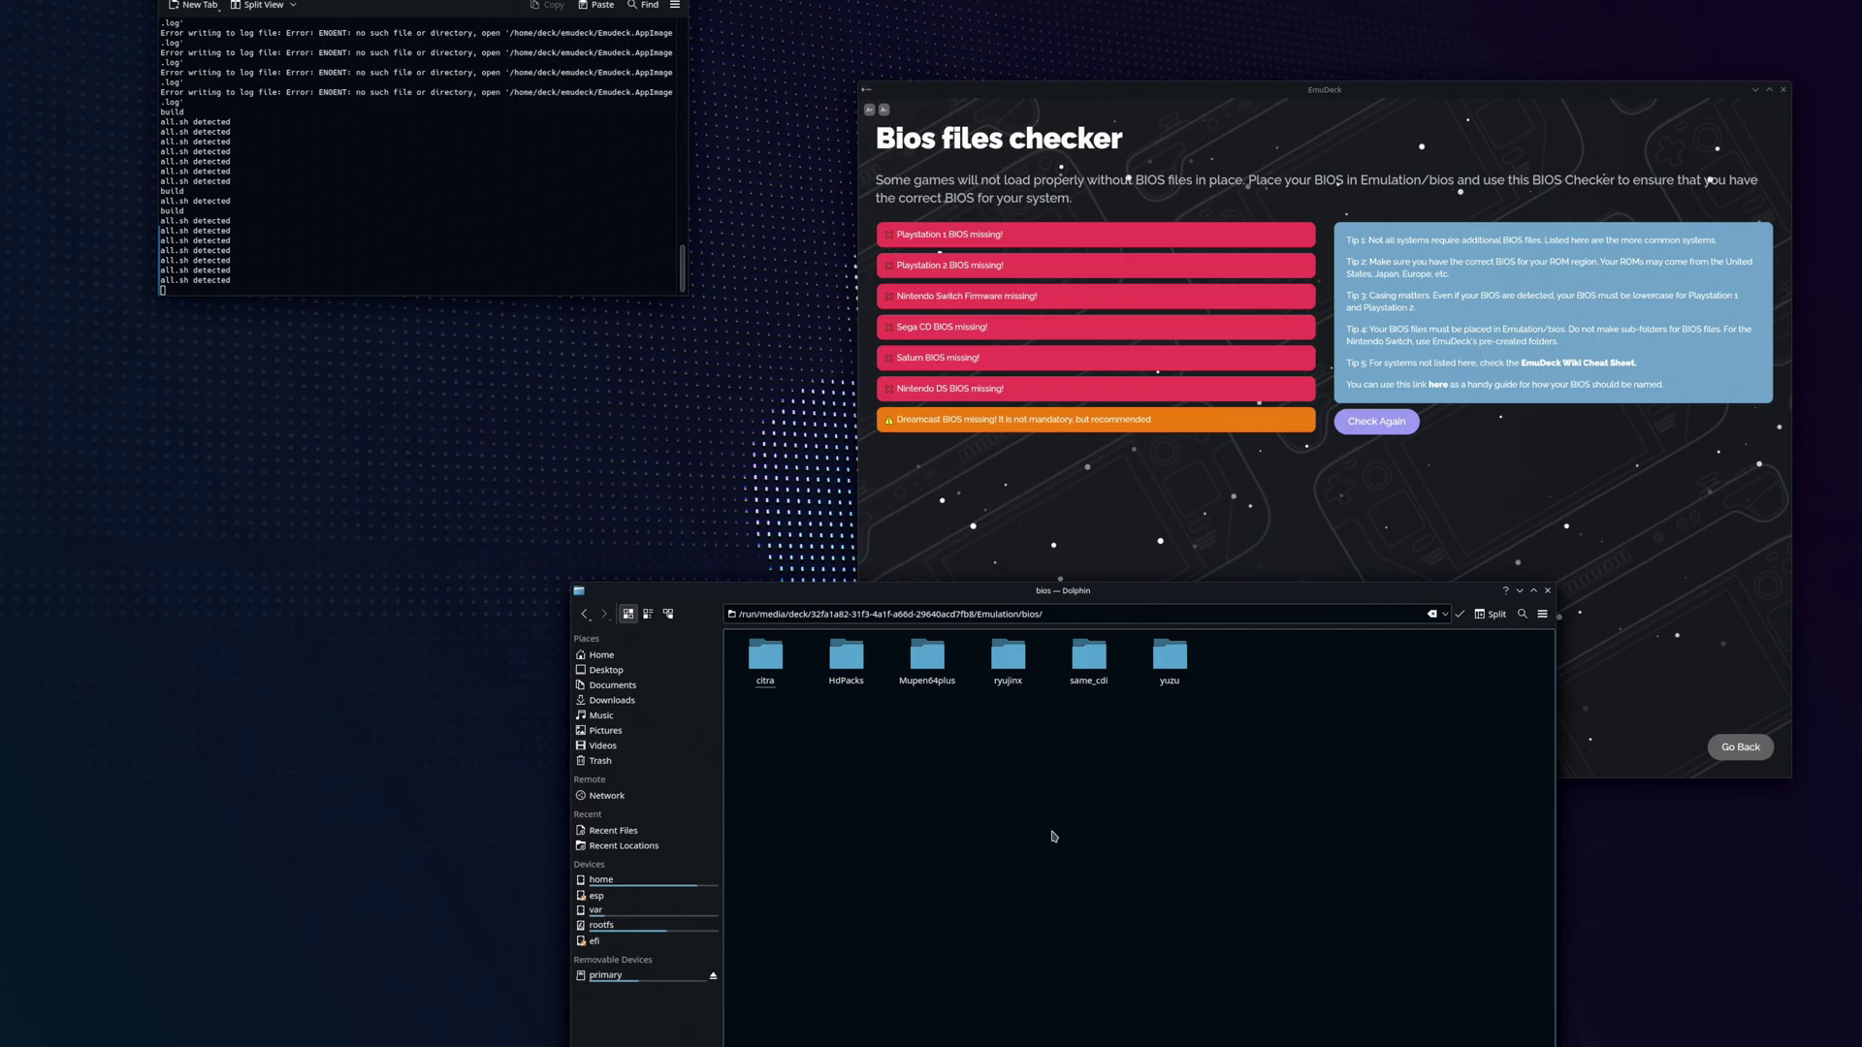
drag(1143, 594, 377, 340)
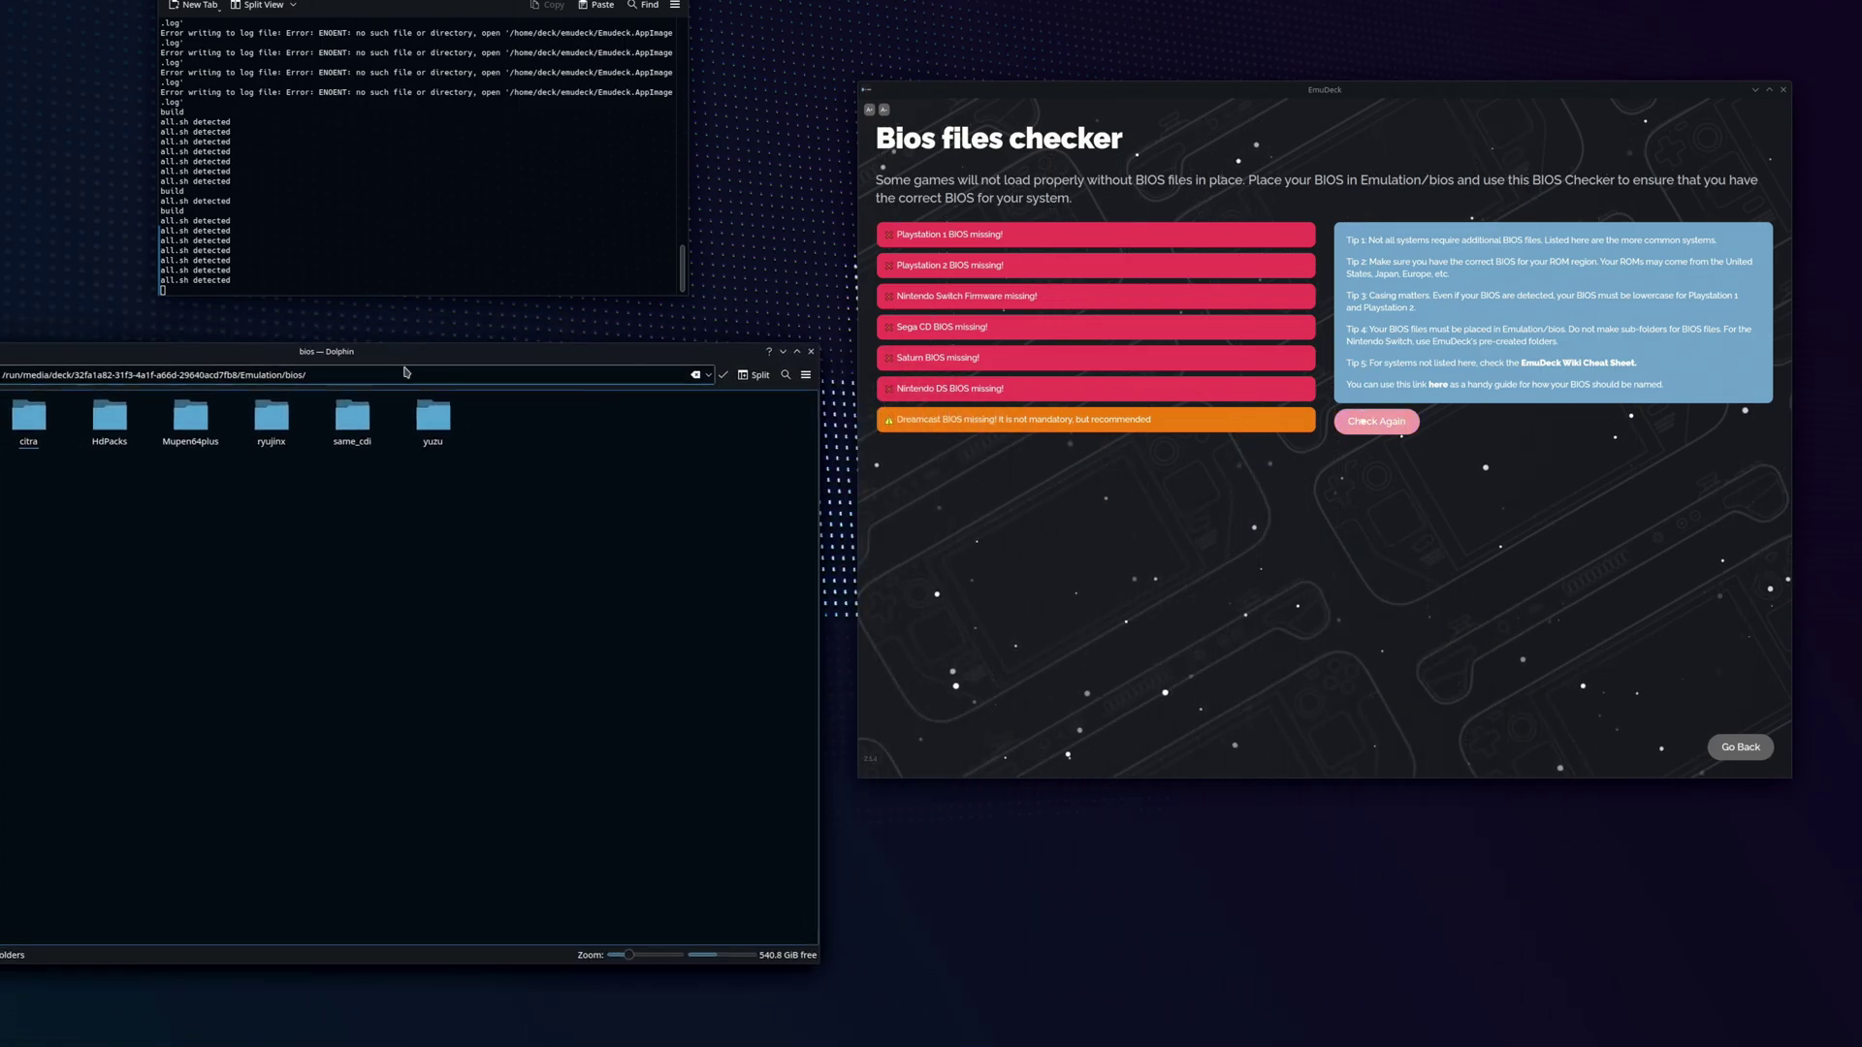
click(415, 569)
Browse the Emulation/roms folder, look into the gc, ps3 and ps2 subfolders, and return to the Emulation folder
key(BackSpace)
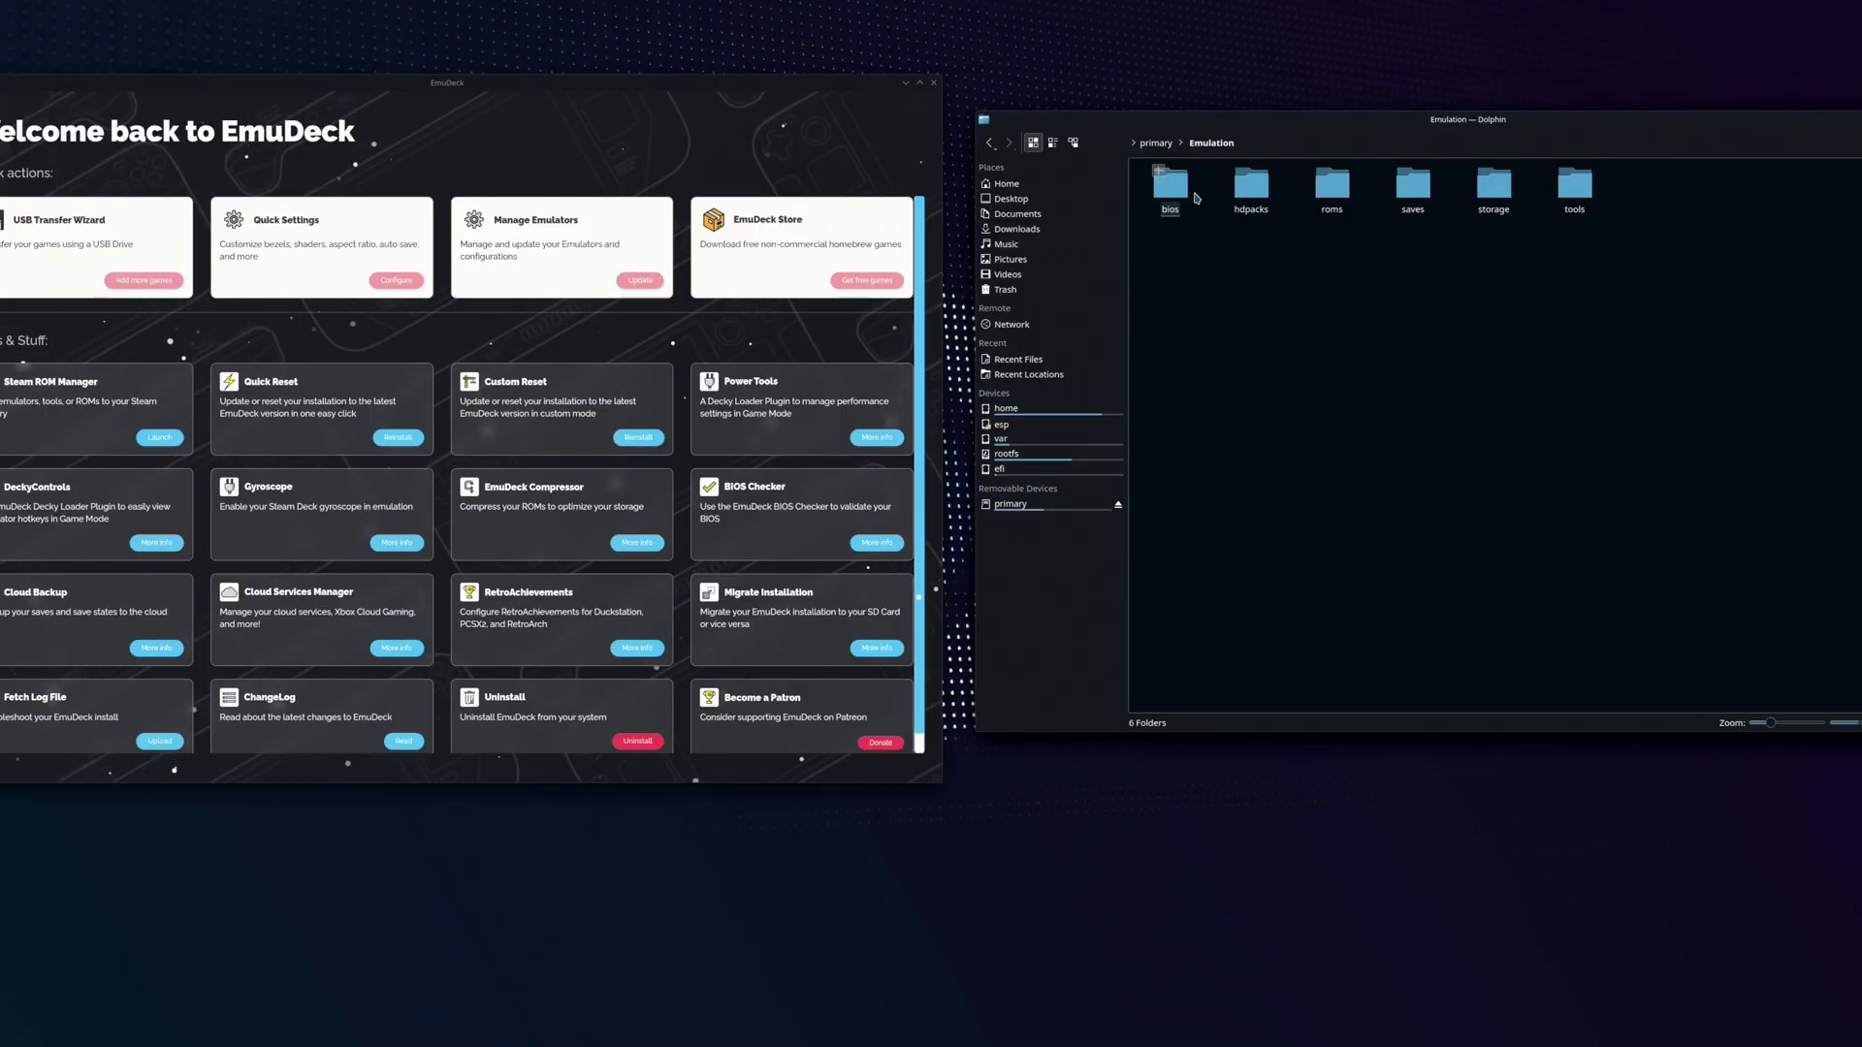
click(1343, 195)
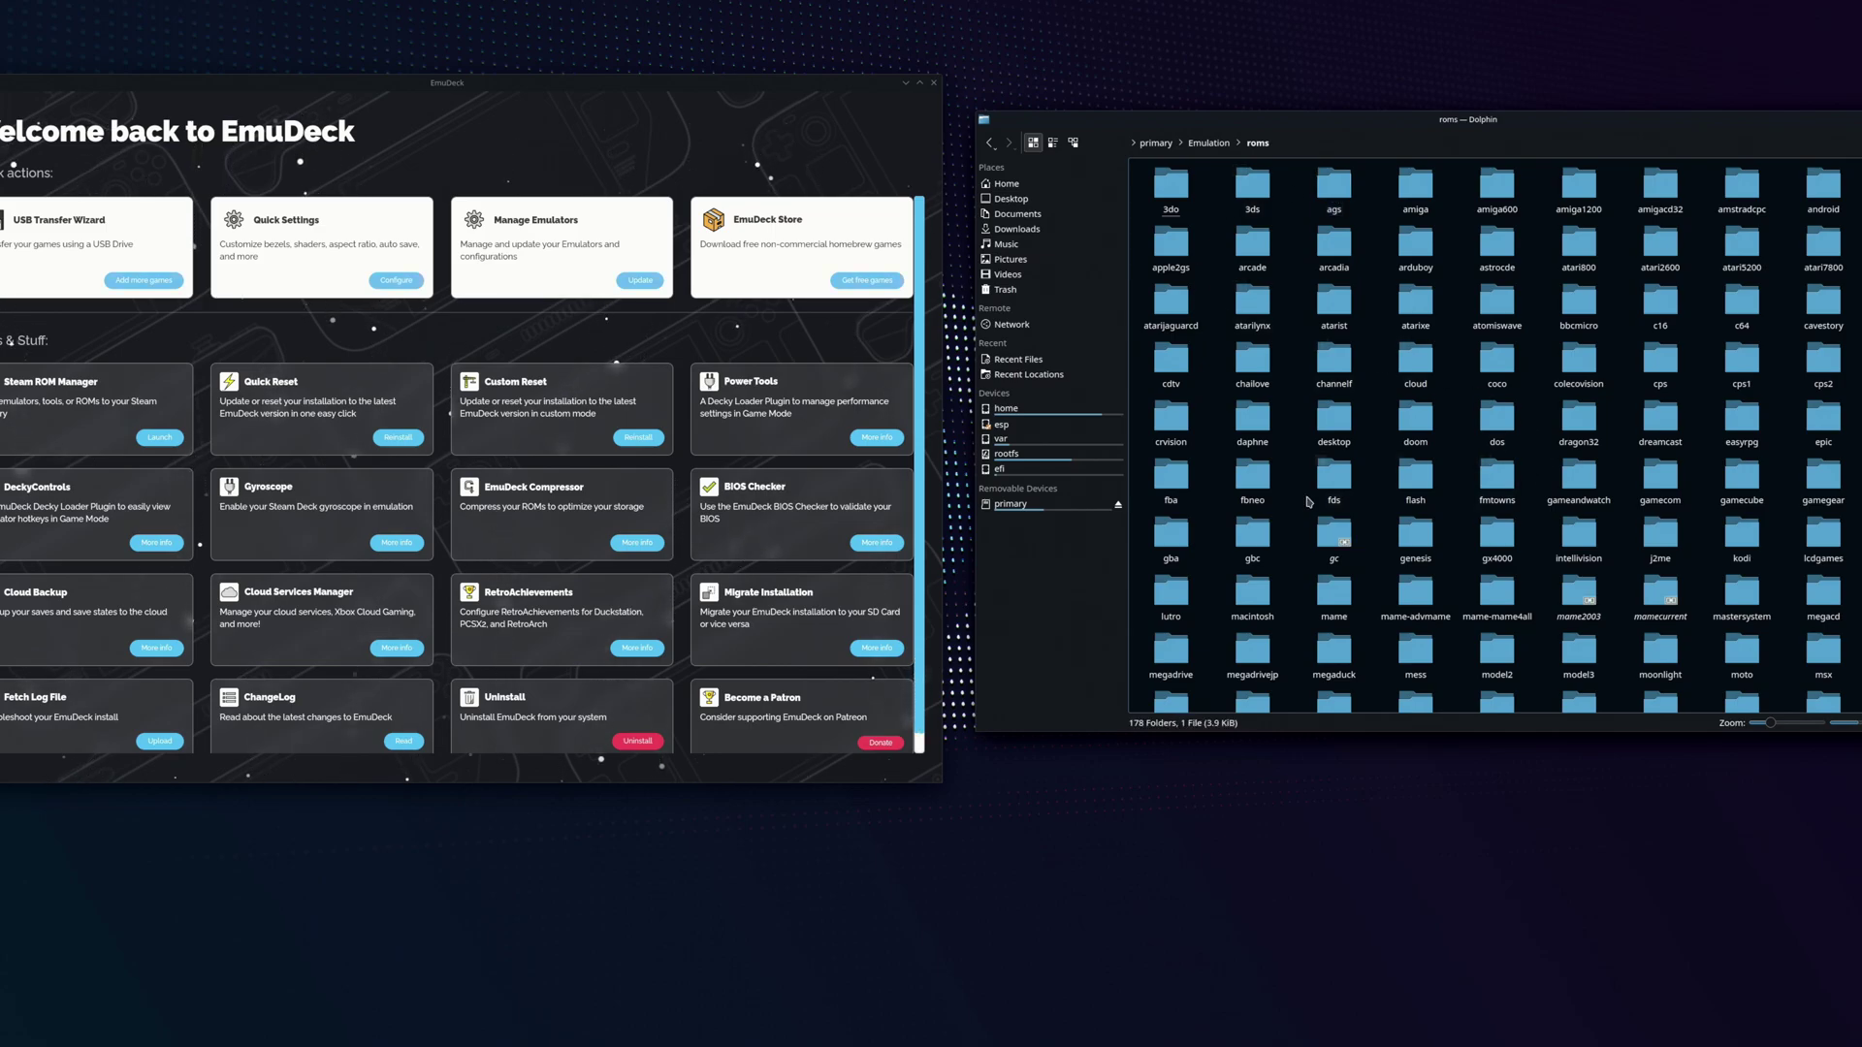
click(1334, 562)
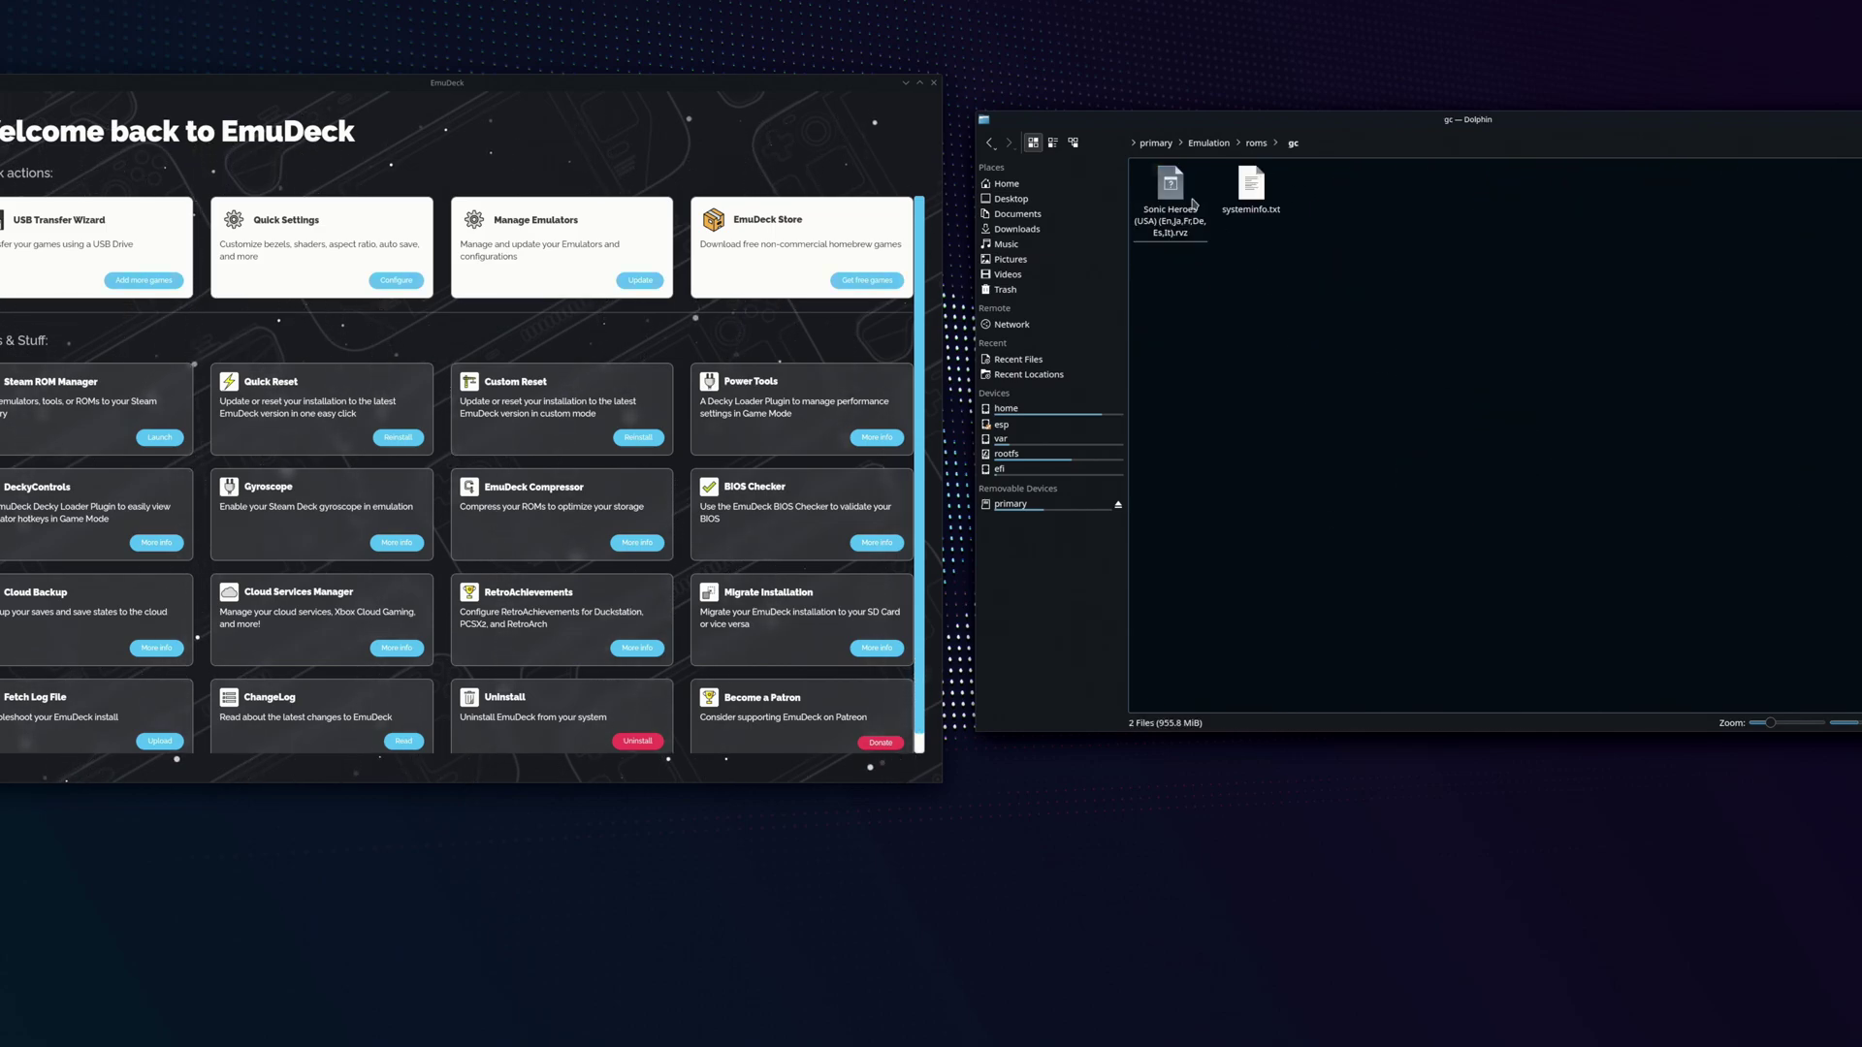
click(991, 143)
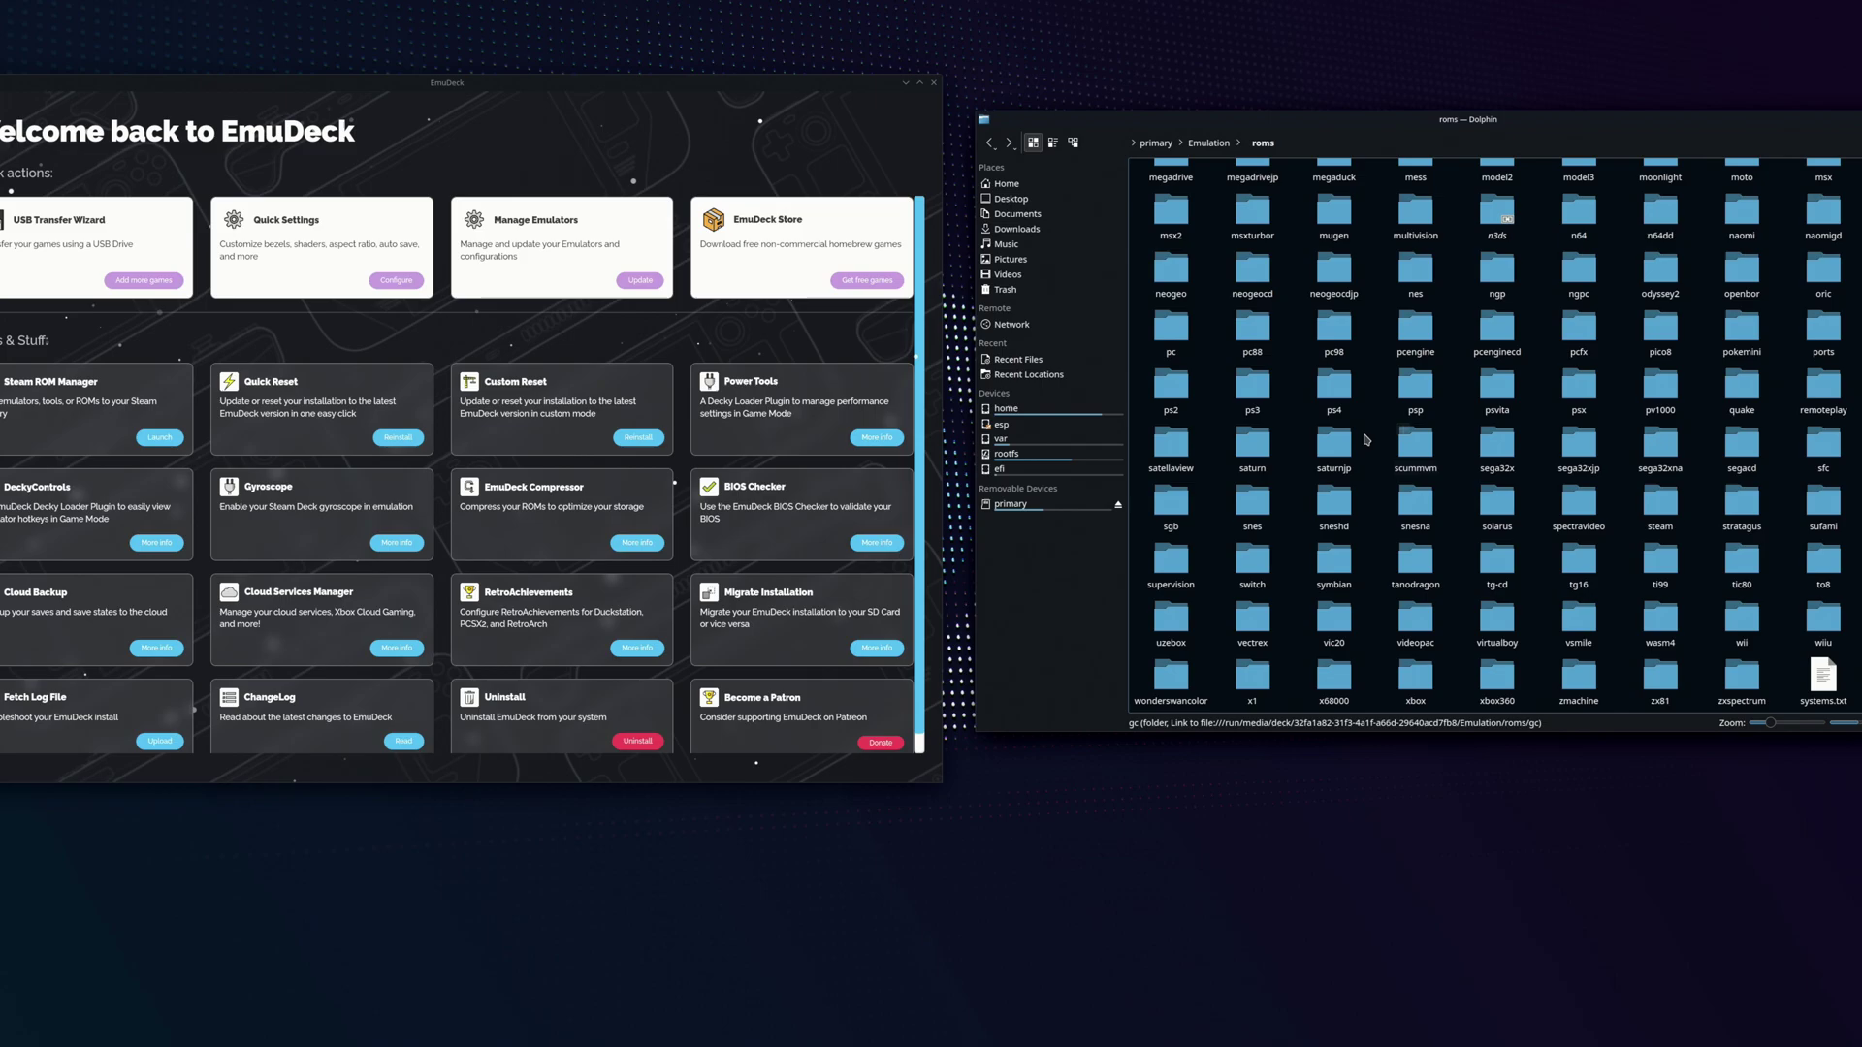
click(1266, 391)
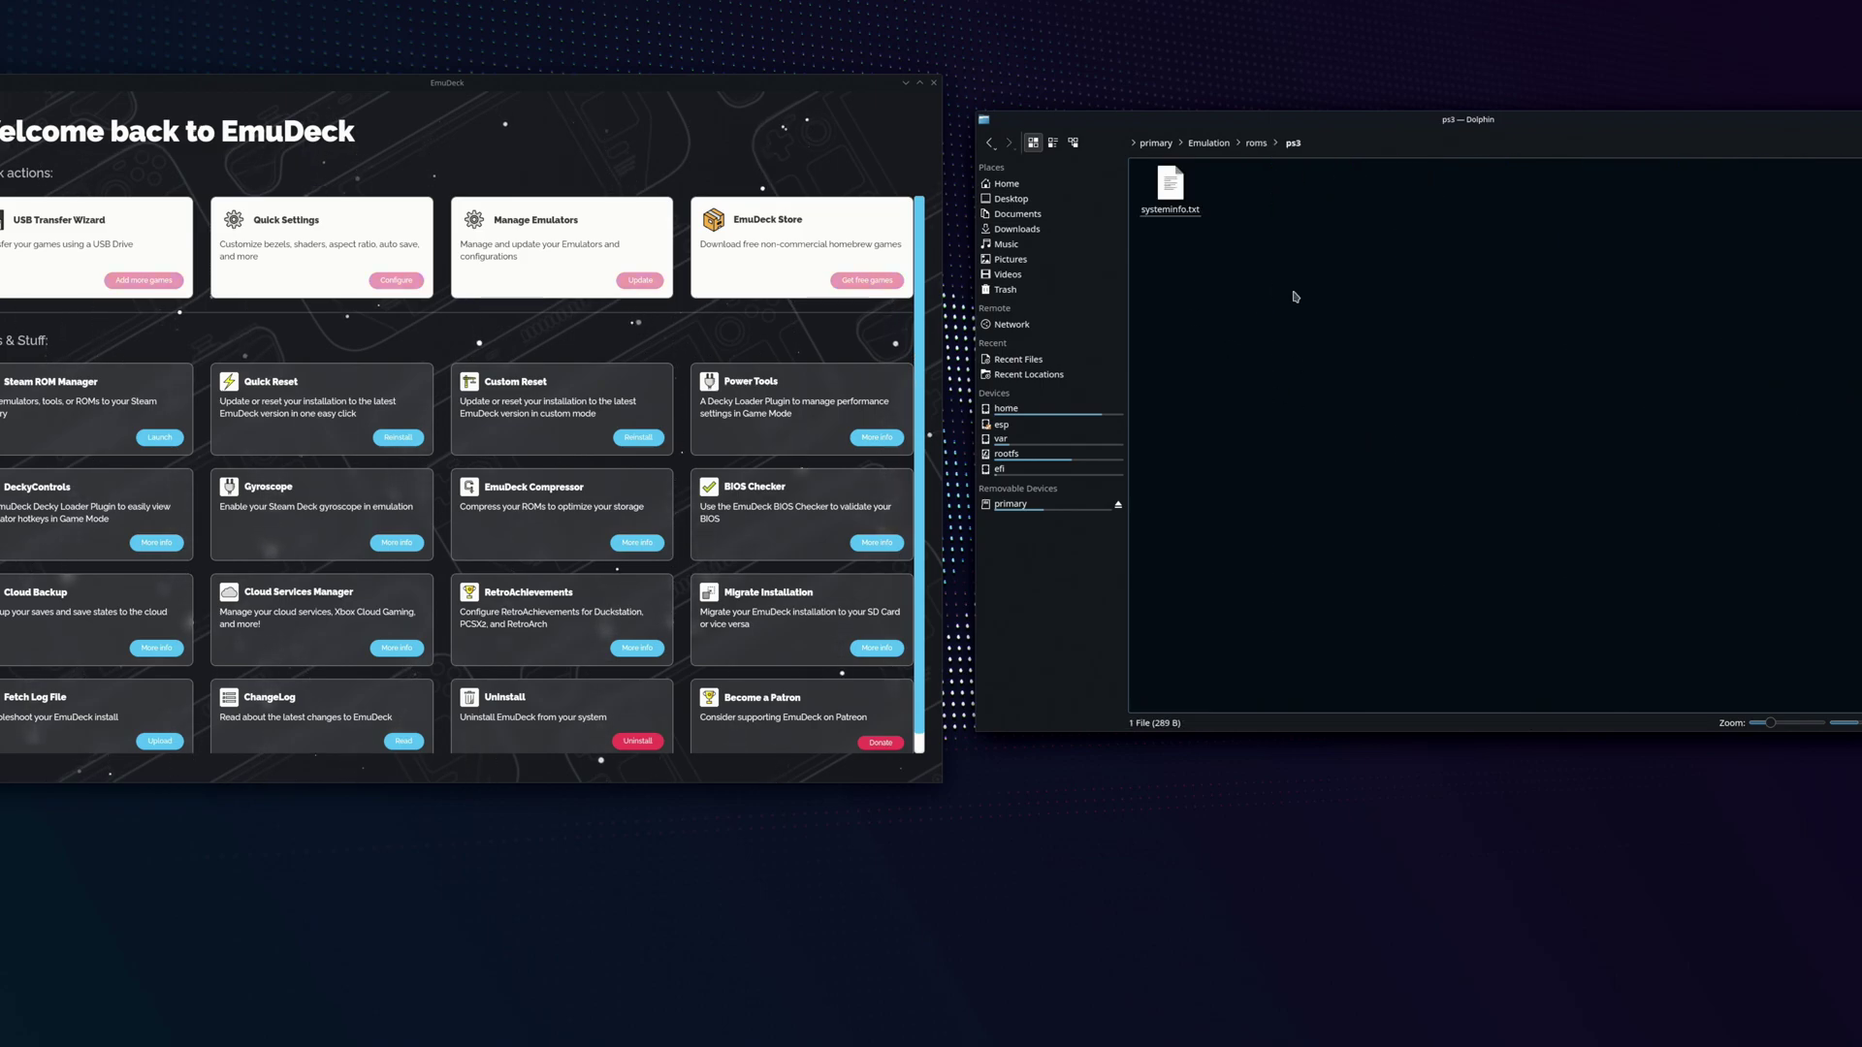
key(alt+Left)
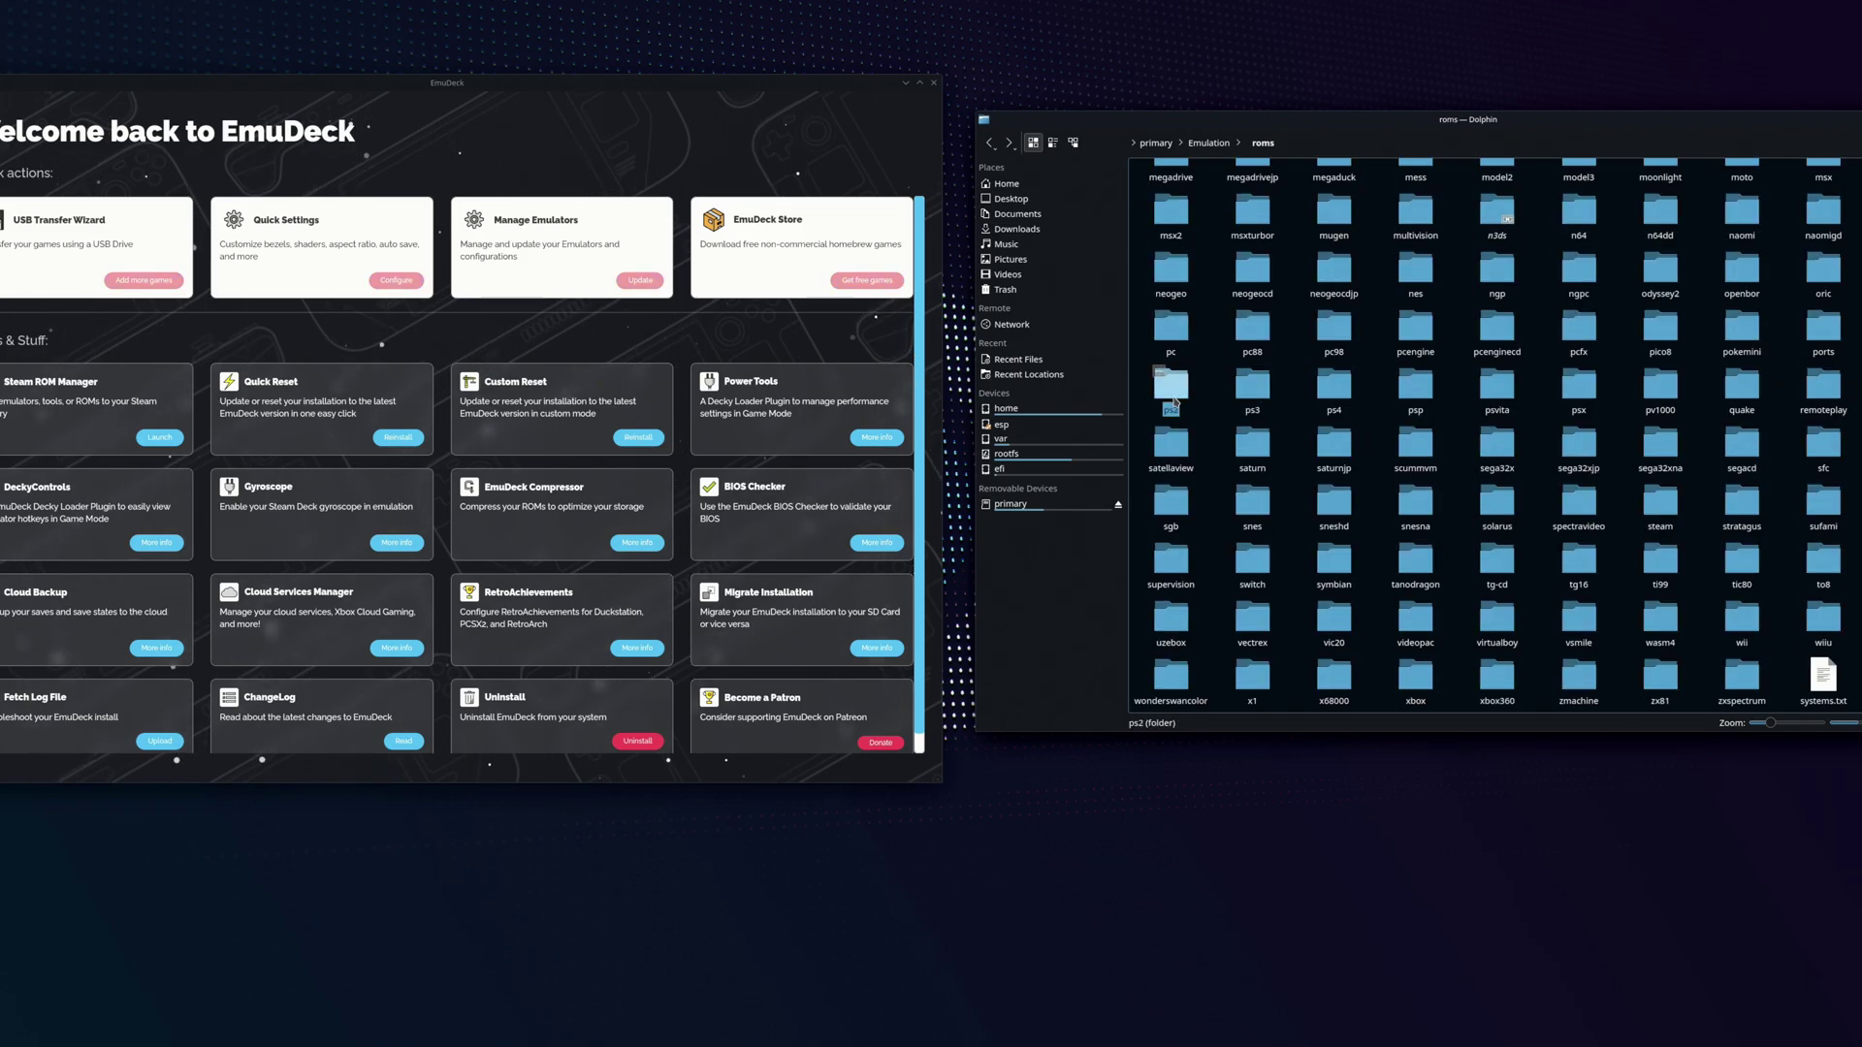
click(1216, 252)
key(alt+Left)
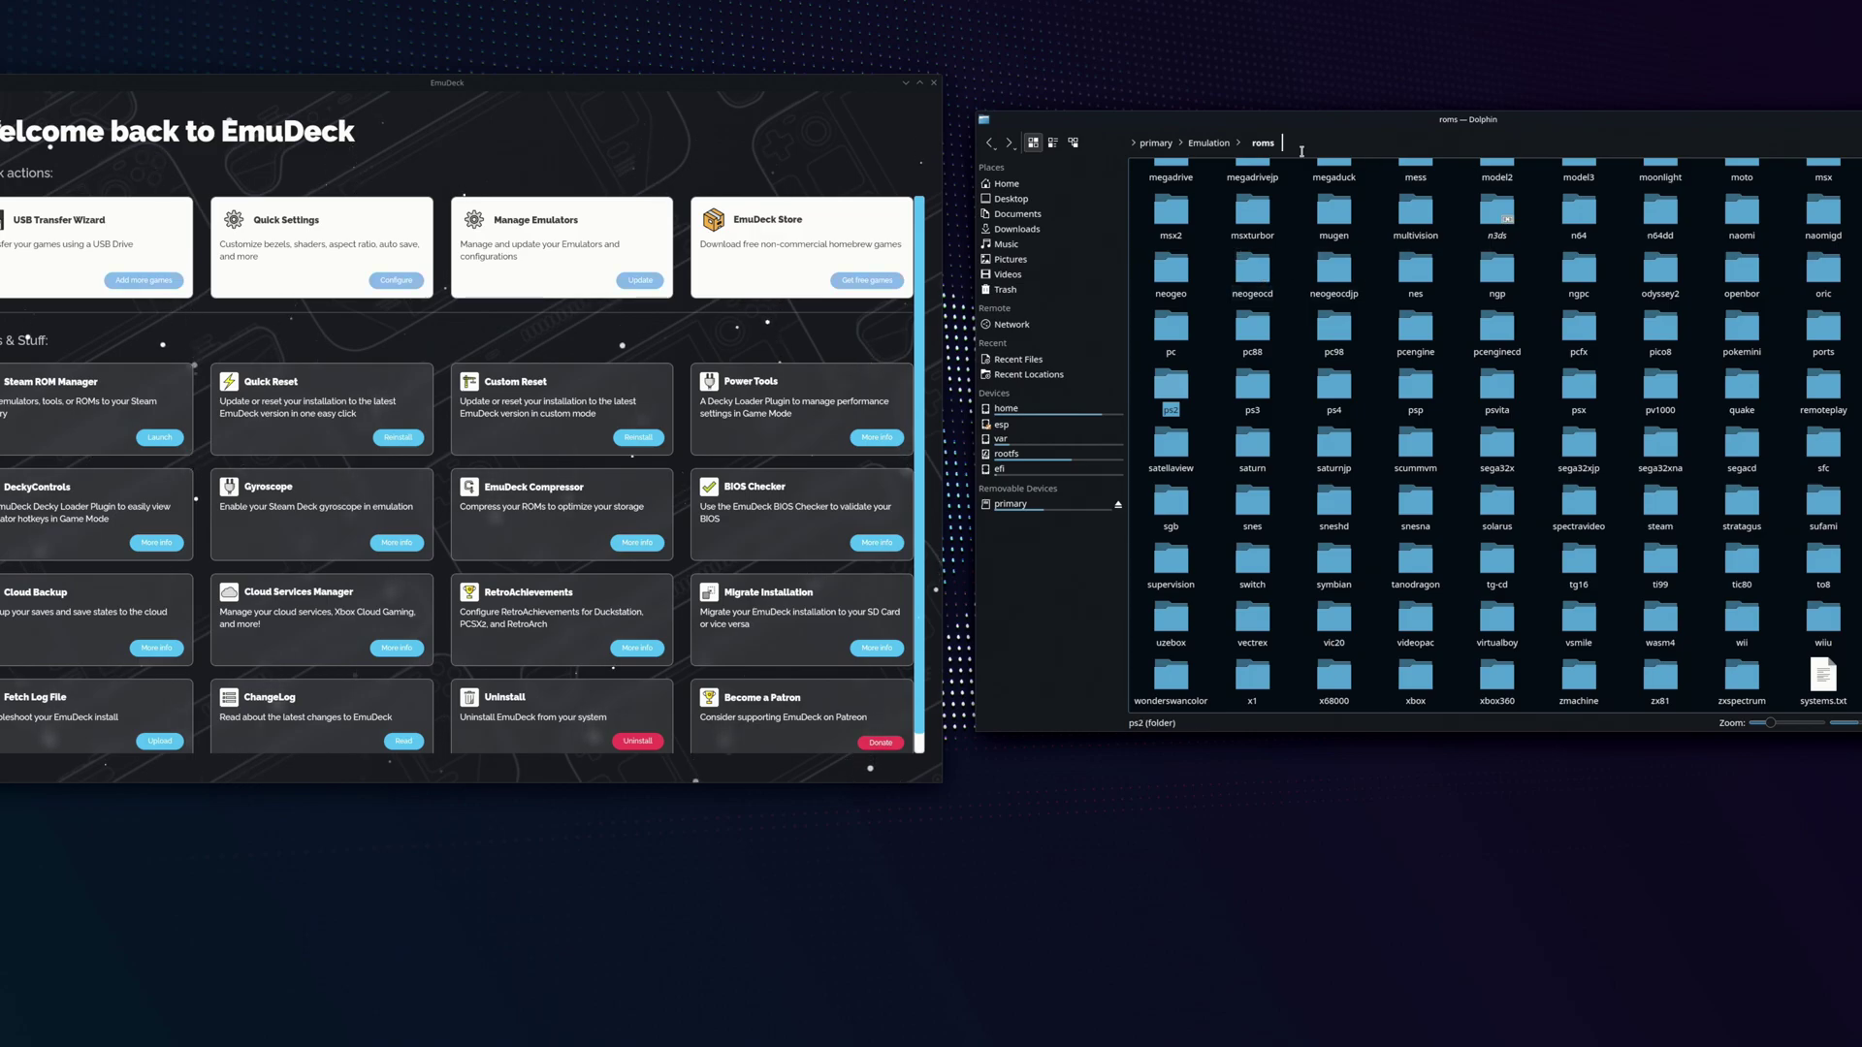
click(1210, 144)
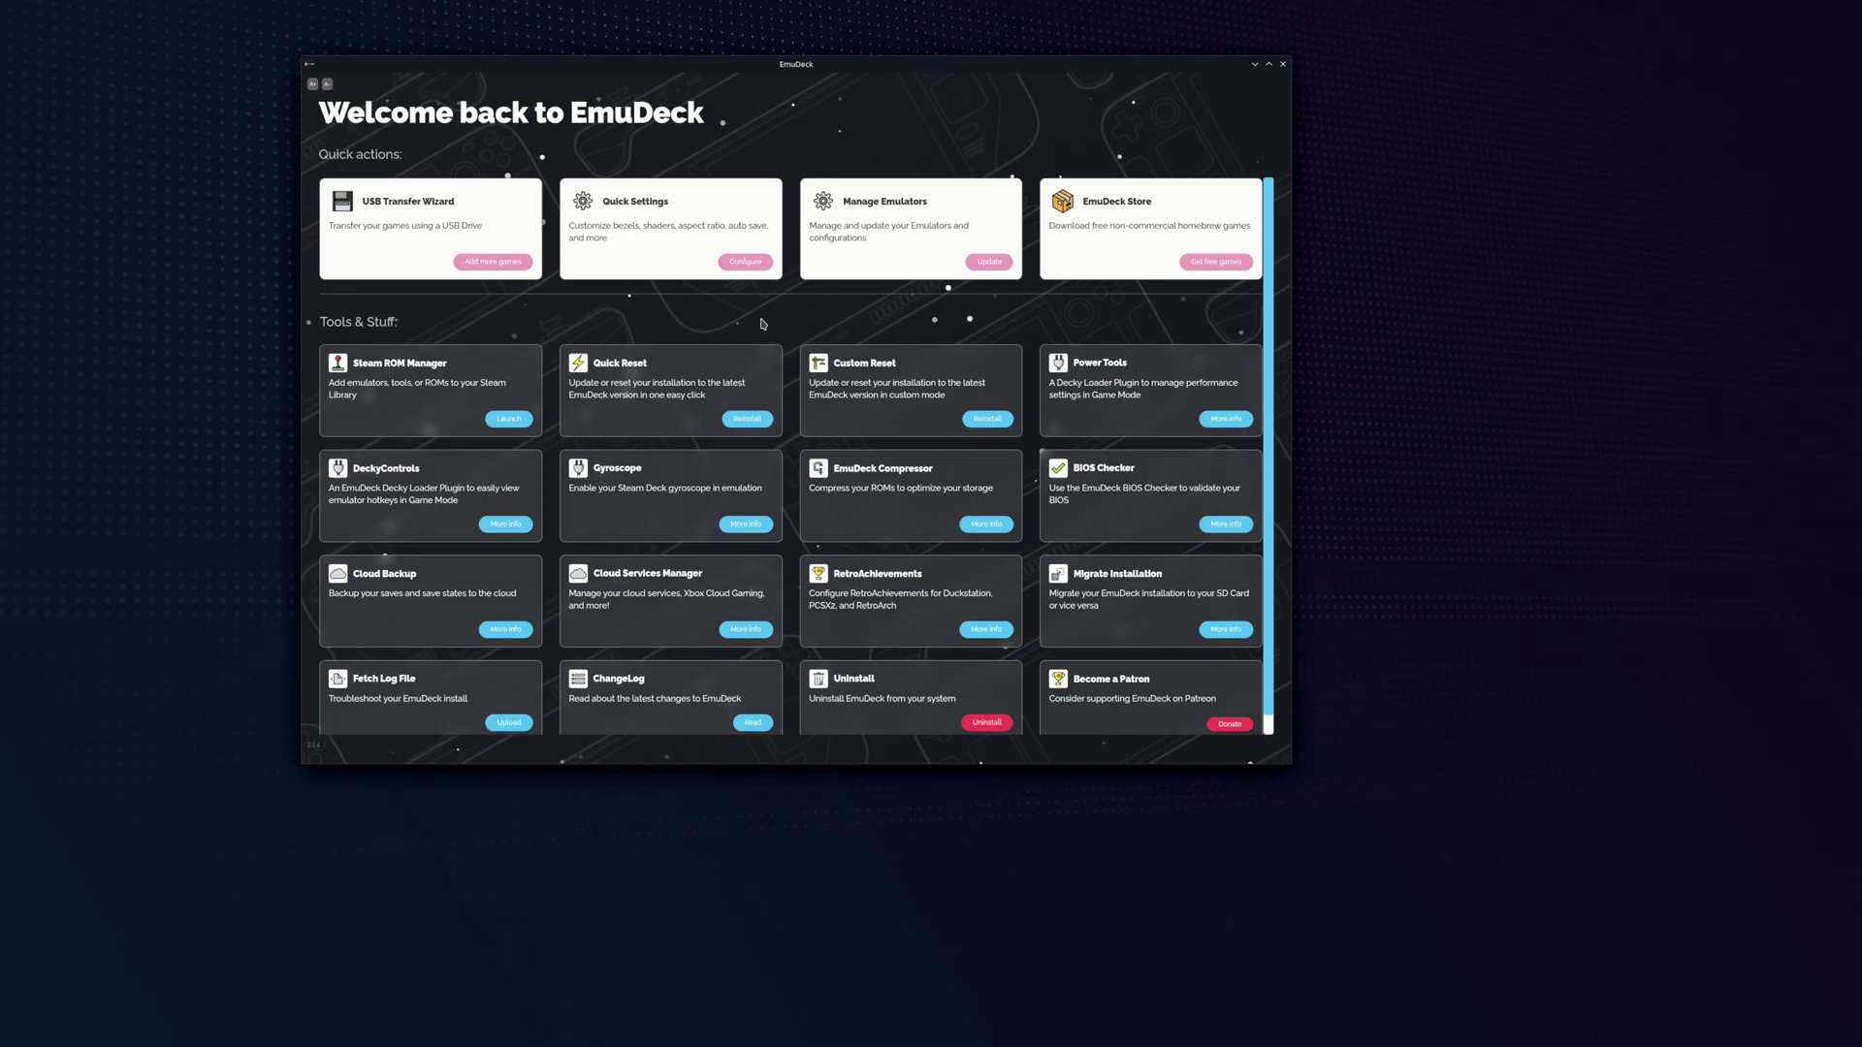
Launch Steam ROM Manager from EmuDeck, agreeing to exit Steam, and look through its full list of parsers
click(512, 420)
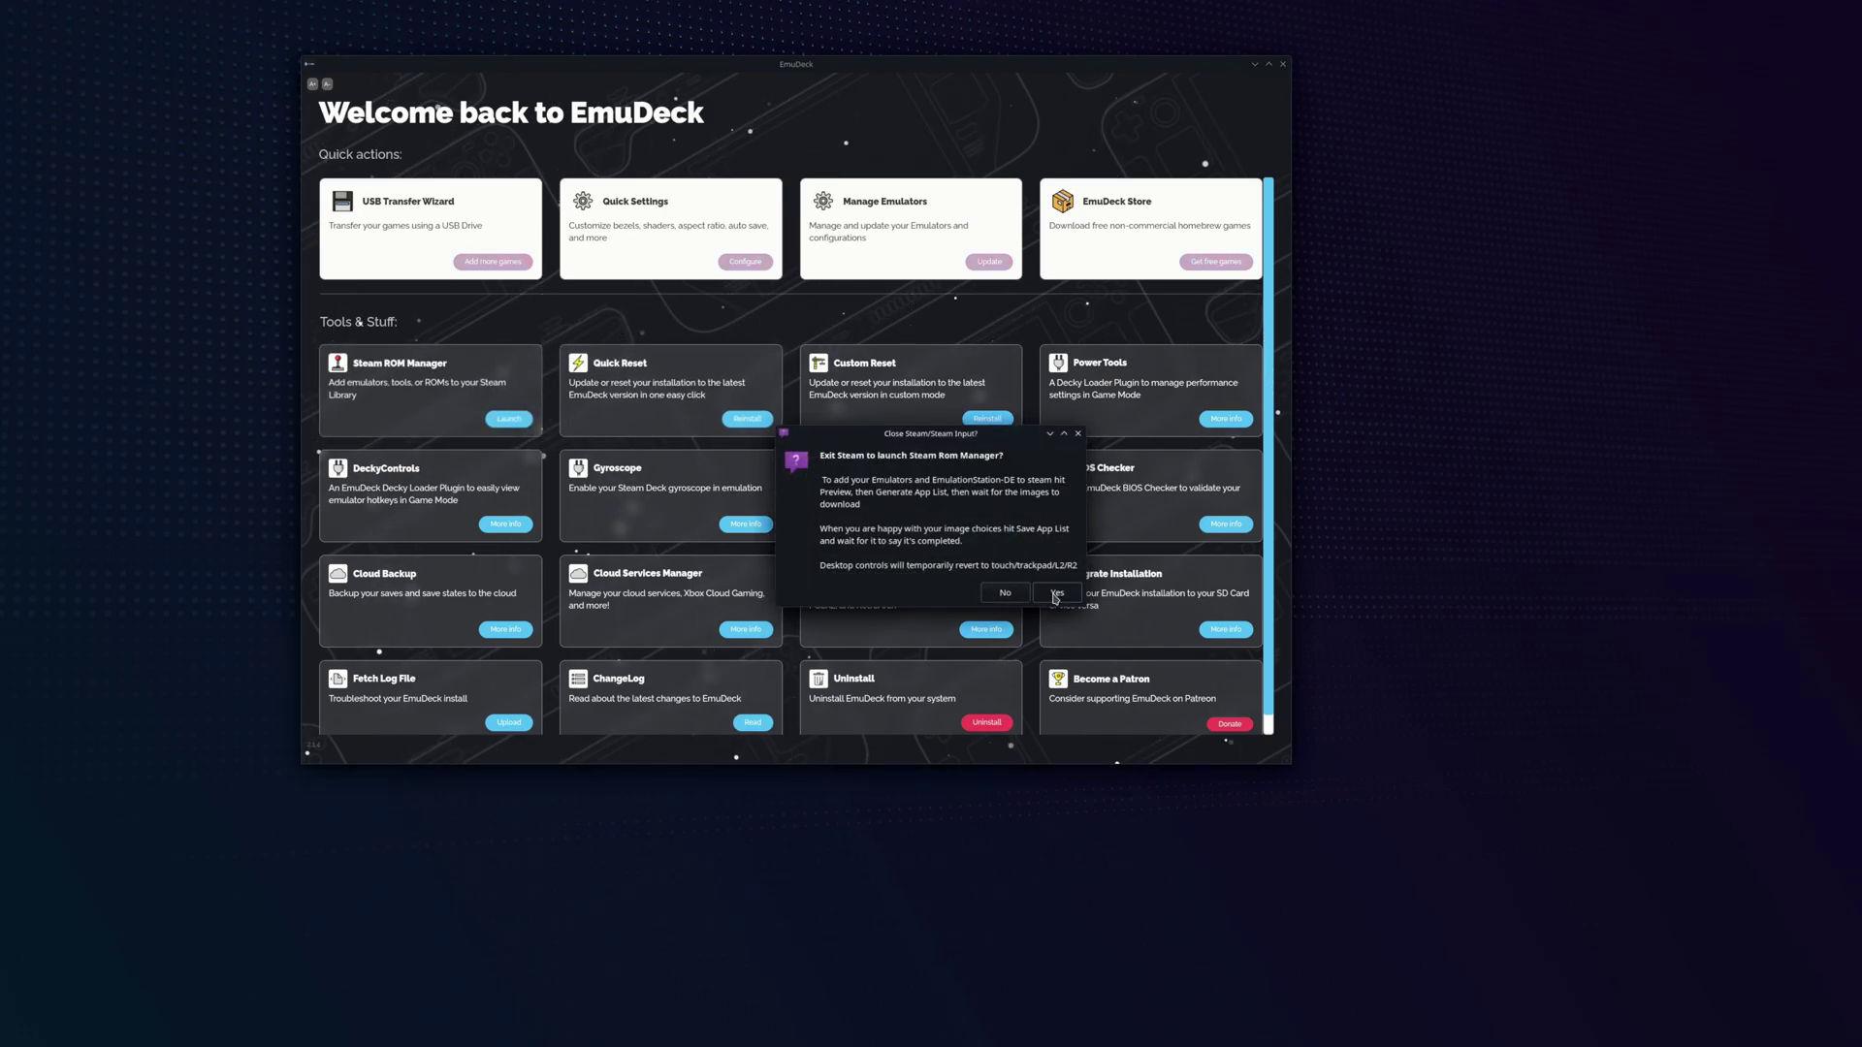
click(1052, 598)
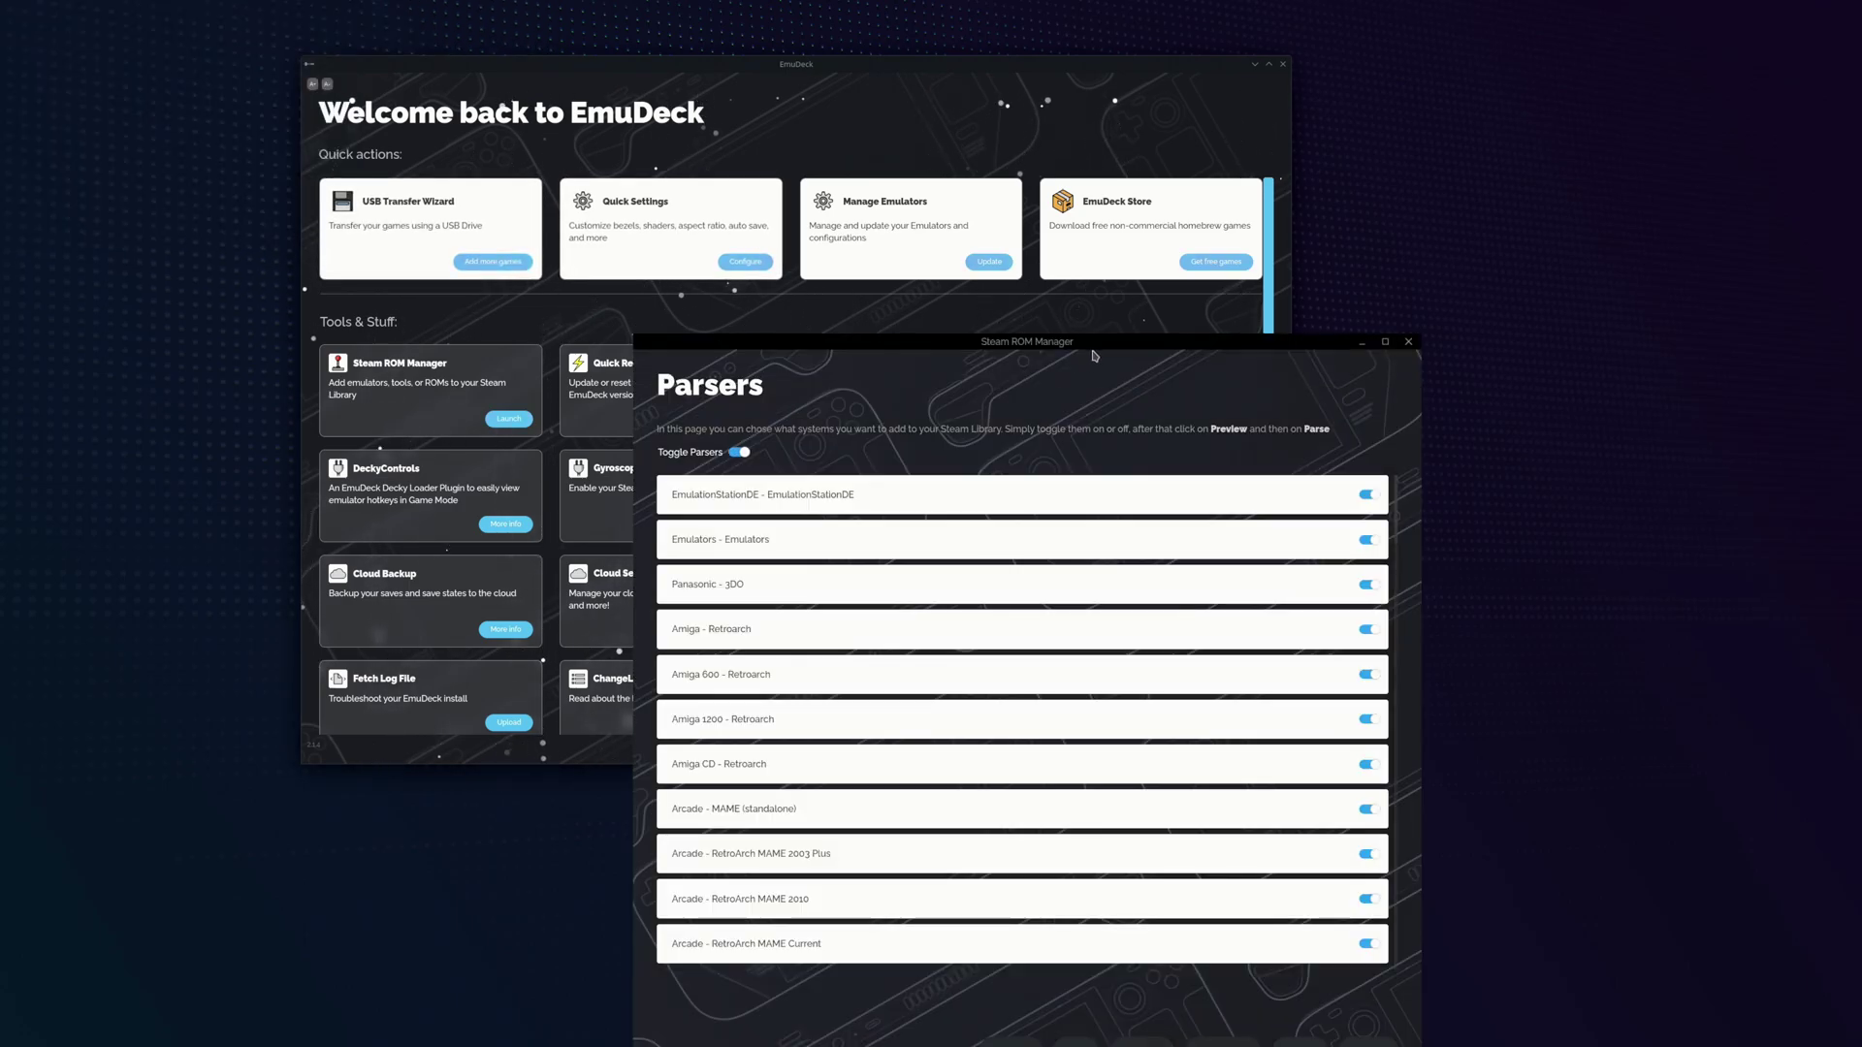
drag(1094, 353, 1061, 89)
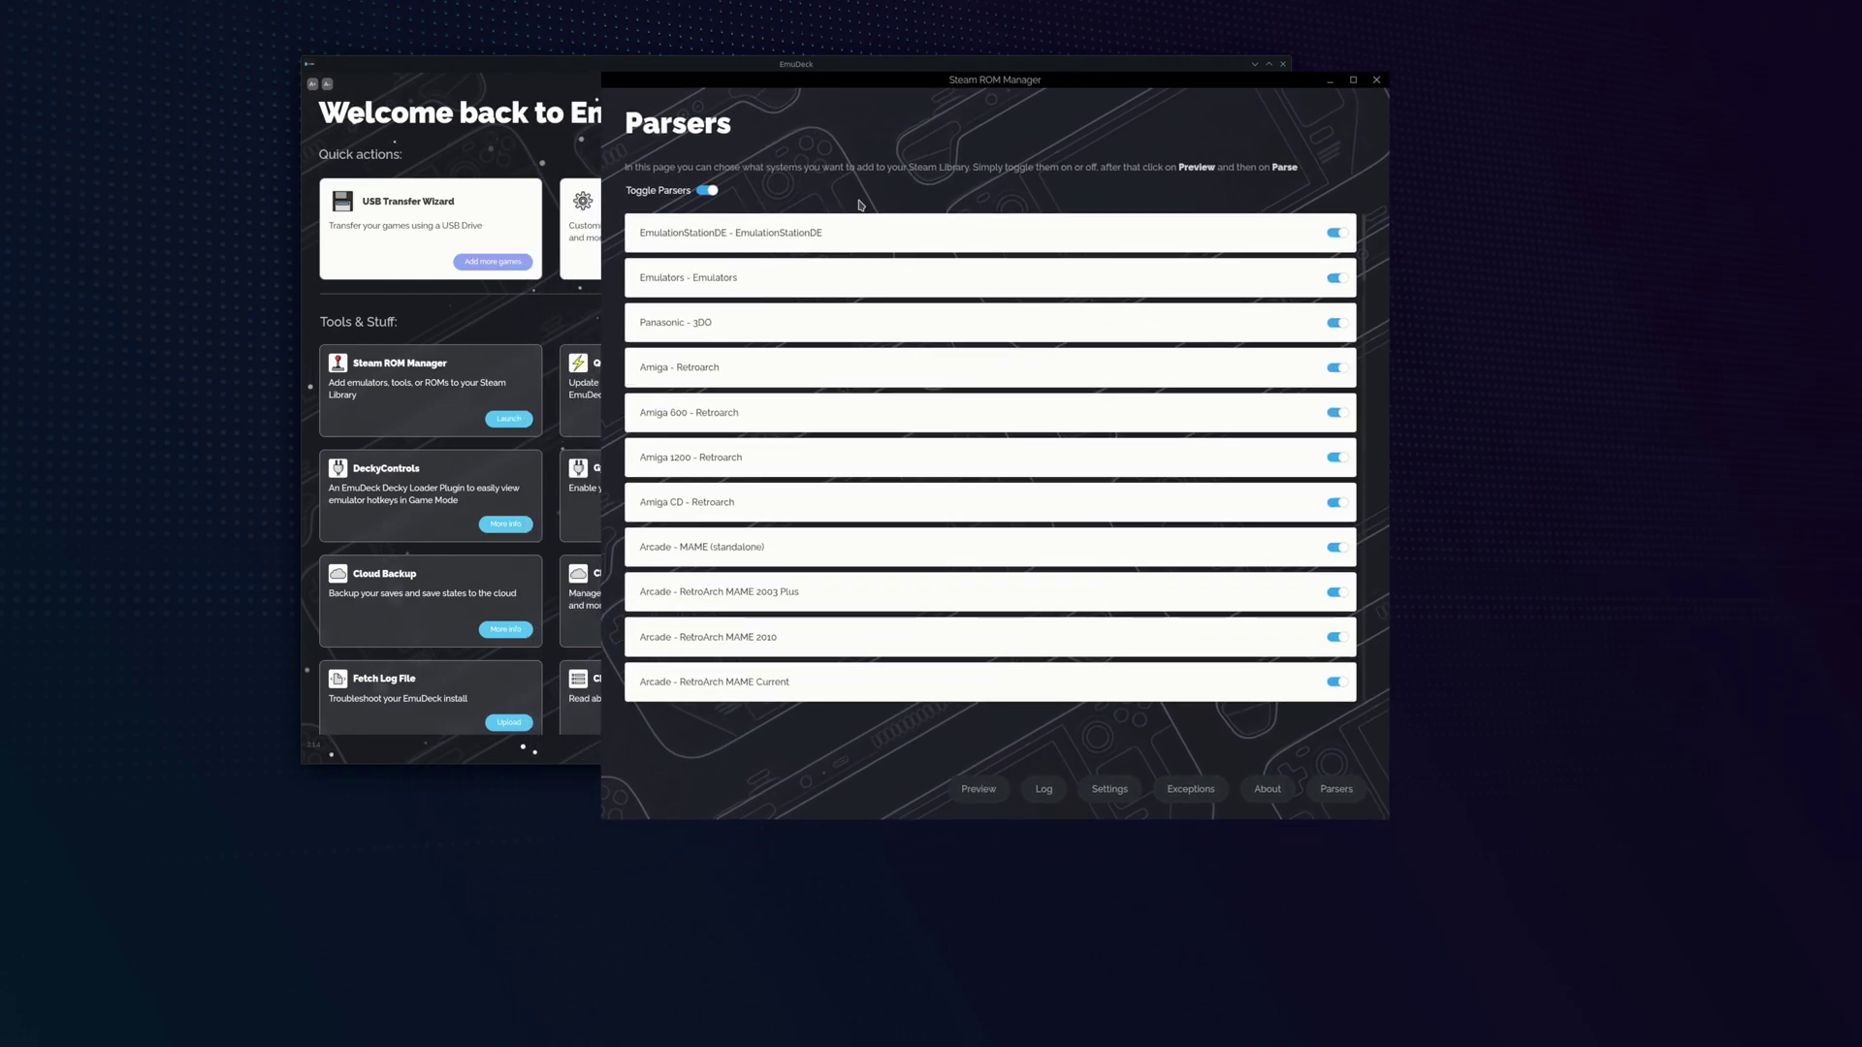
scroll(943, 389, down, 10)
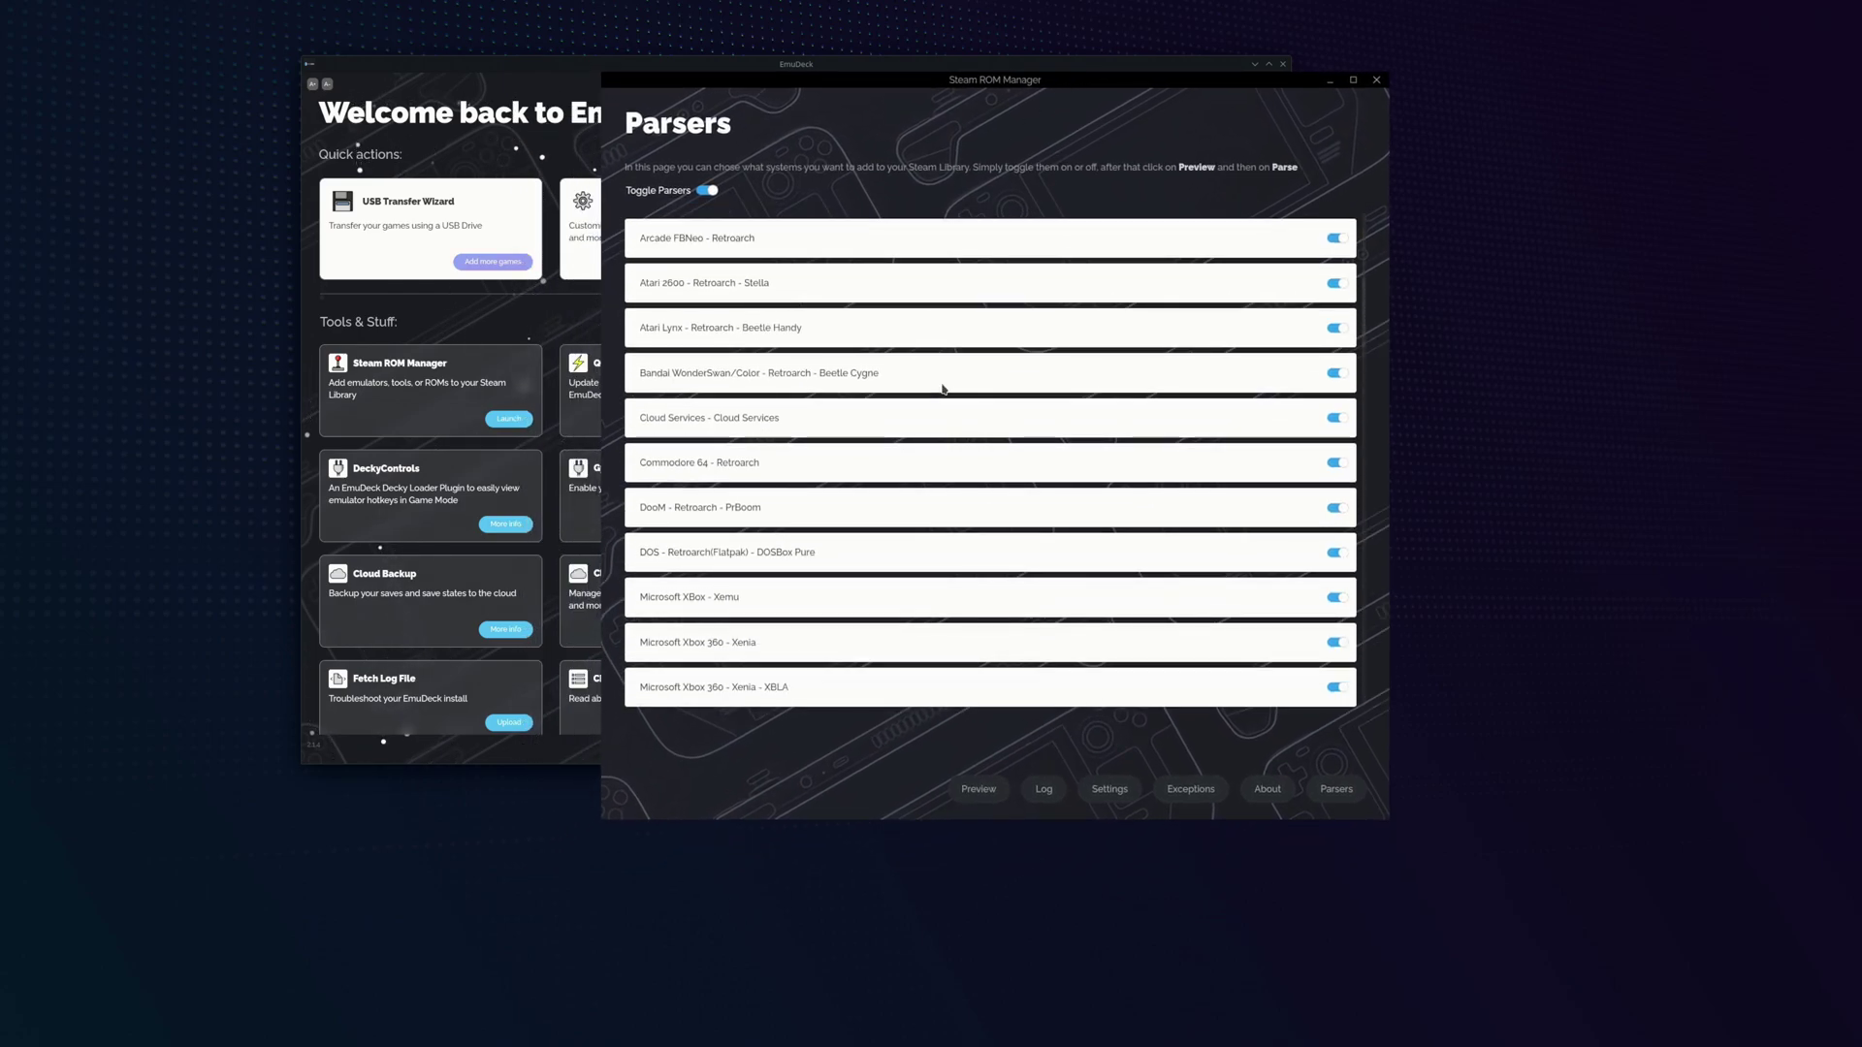
scroll(944, 389, down, 10)
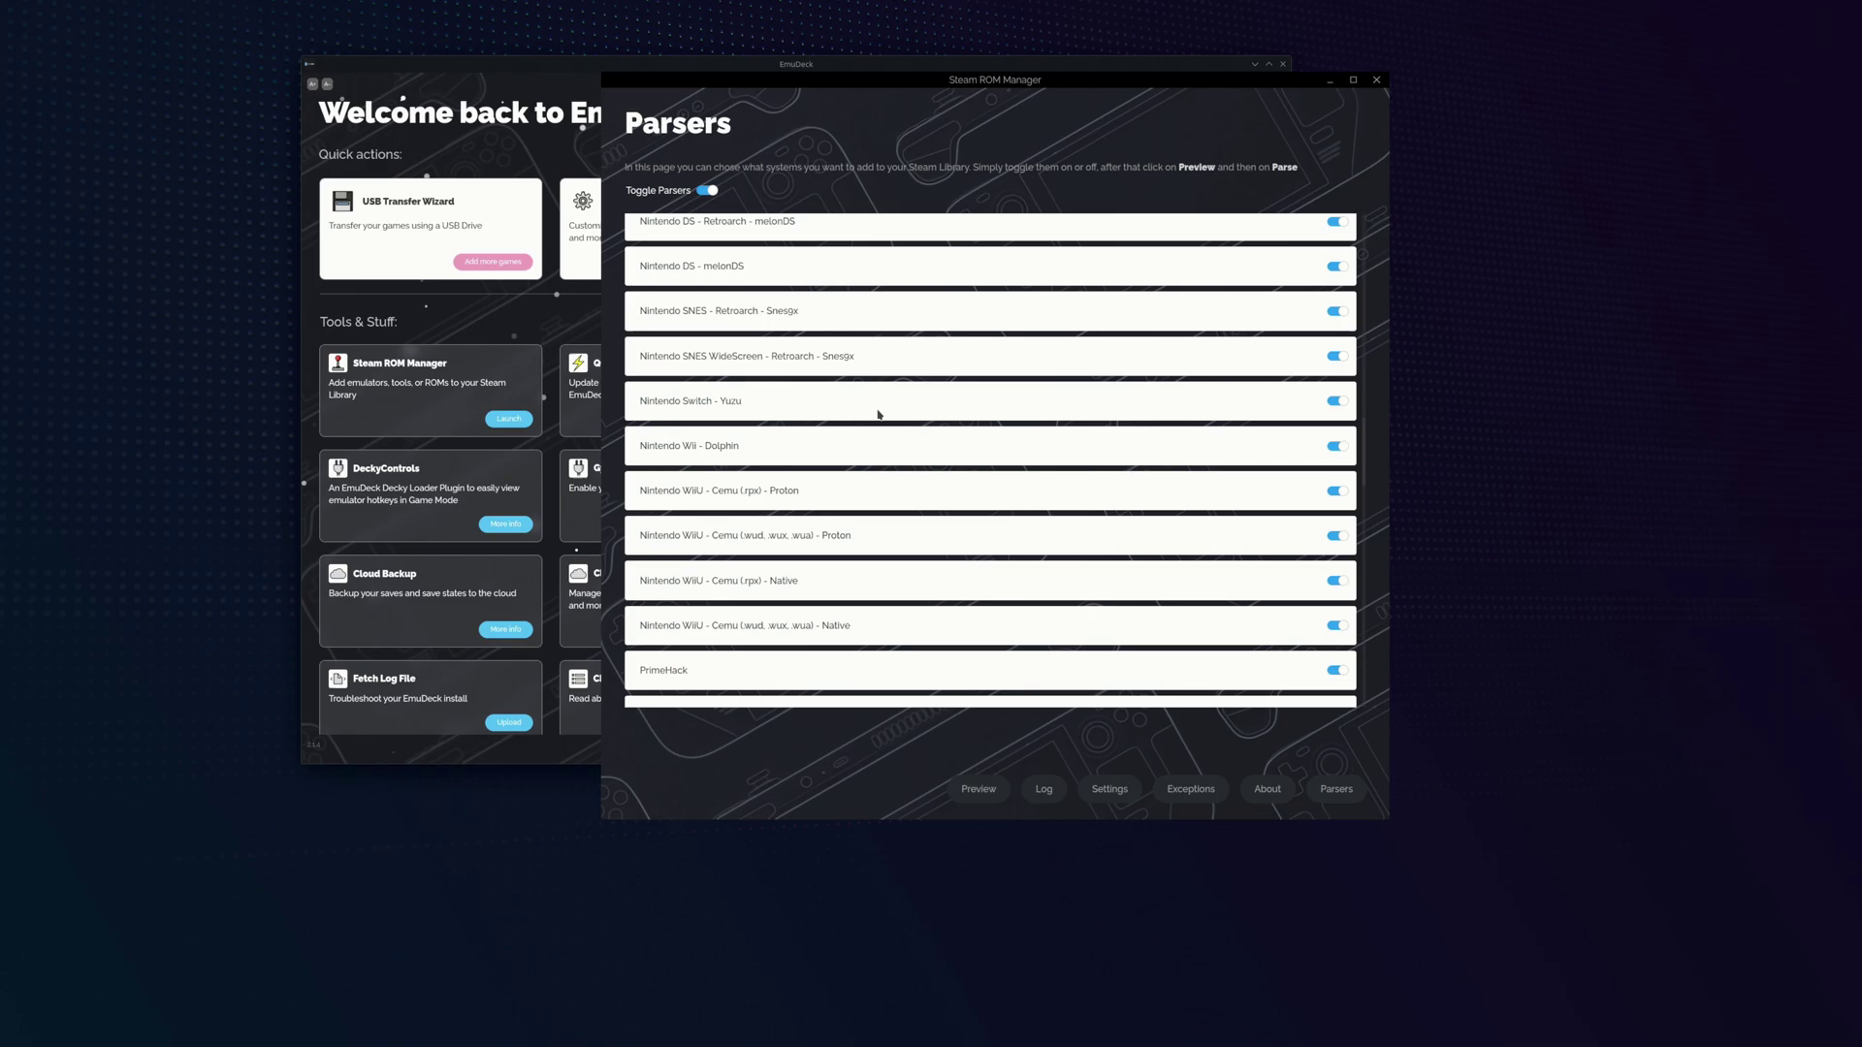
scroll(912, 472, down, 10)
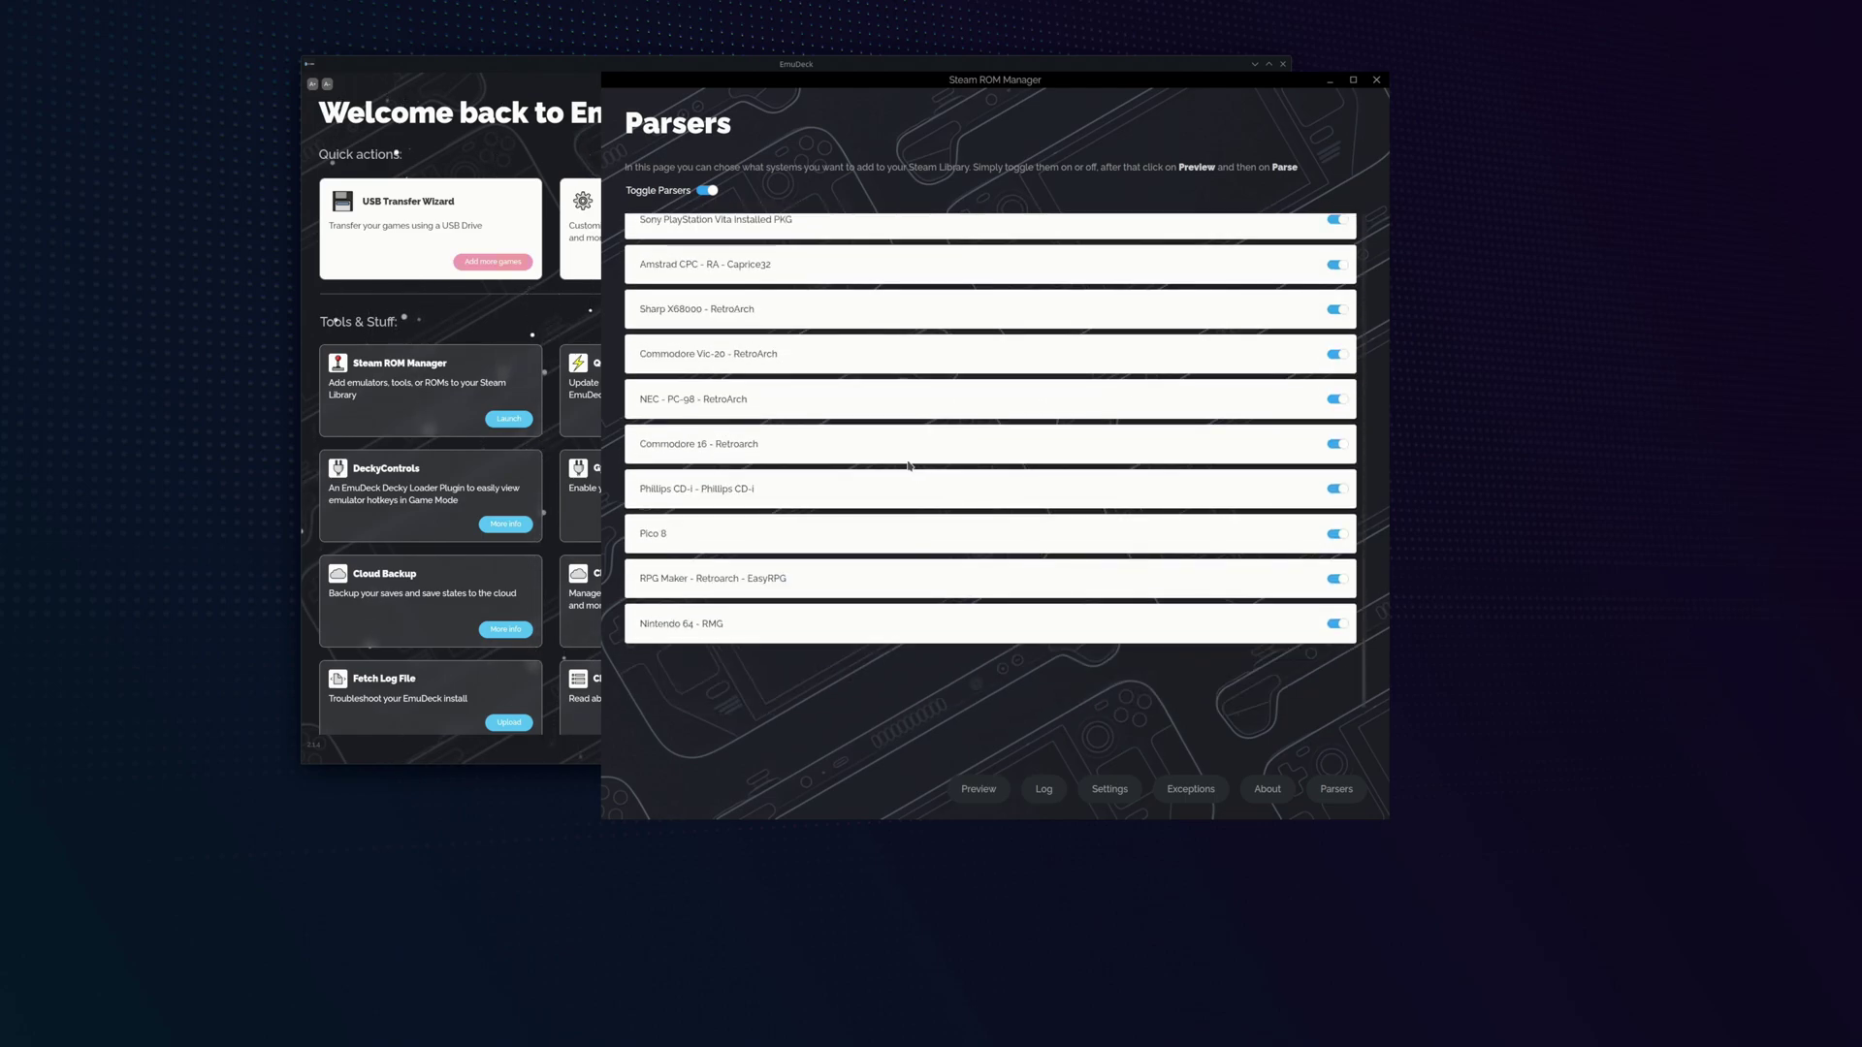
Switch all parsers off and on again, parse the games with all of them enabled, and review the titles found
click(708, 191)
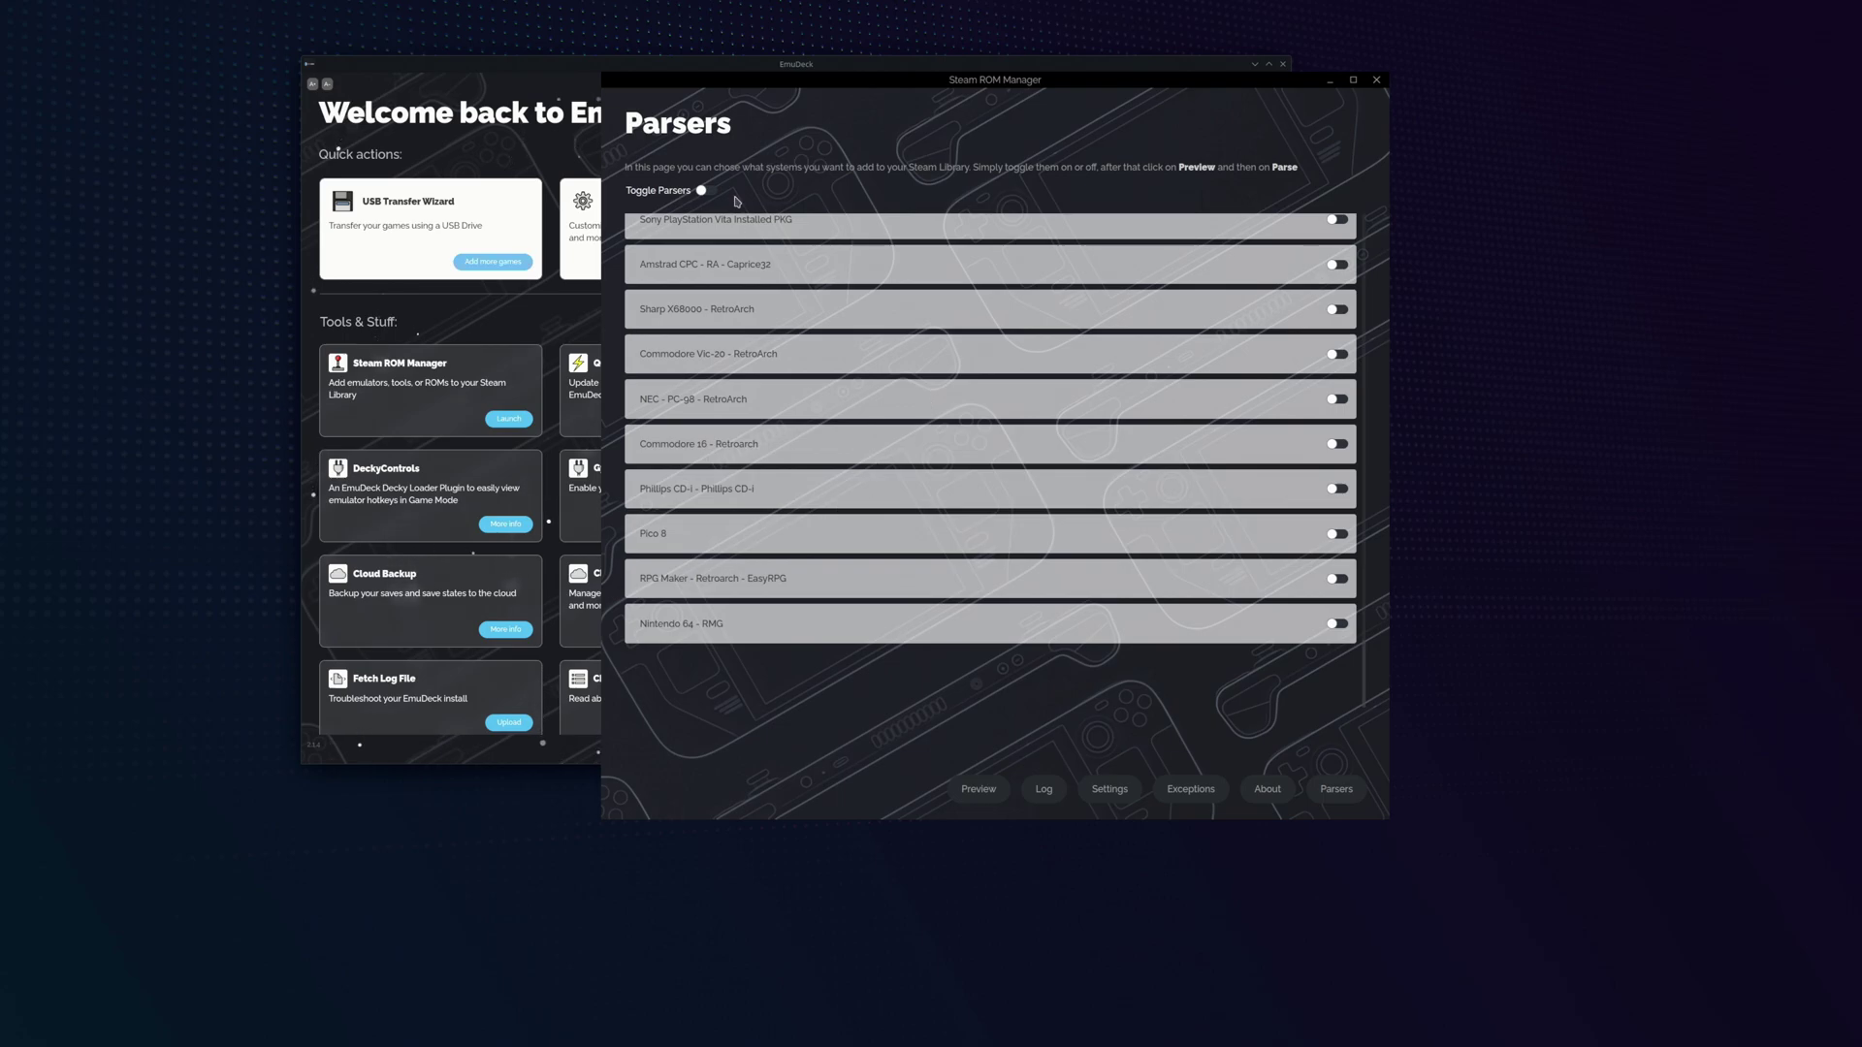
click(705, 192)
click(982, 788)
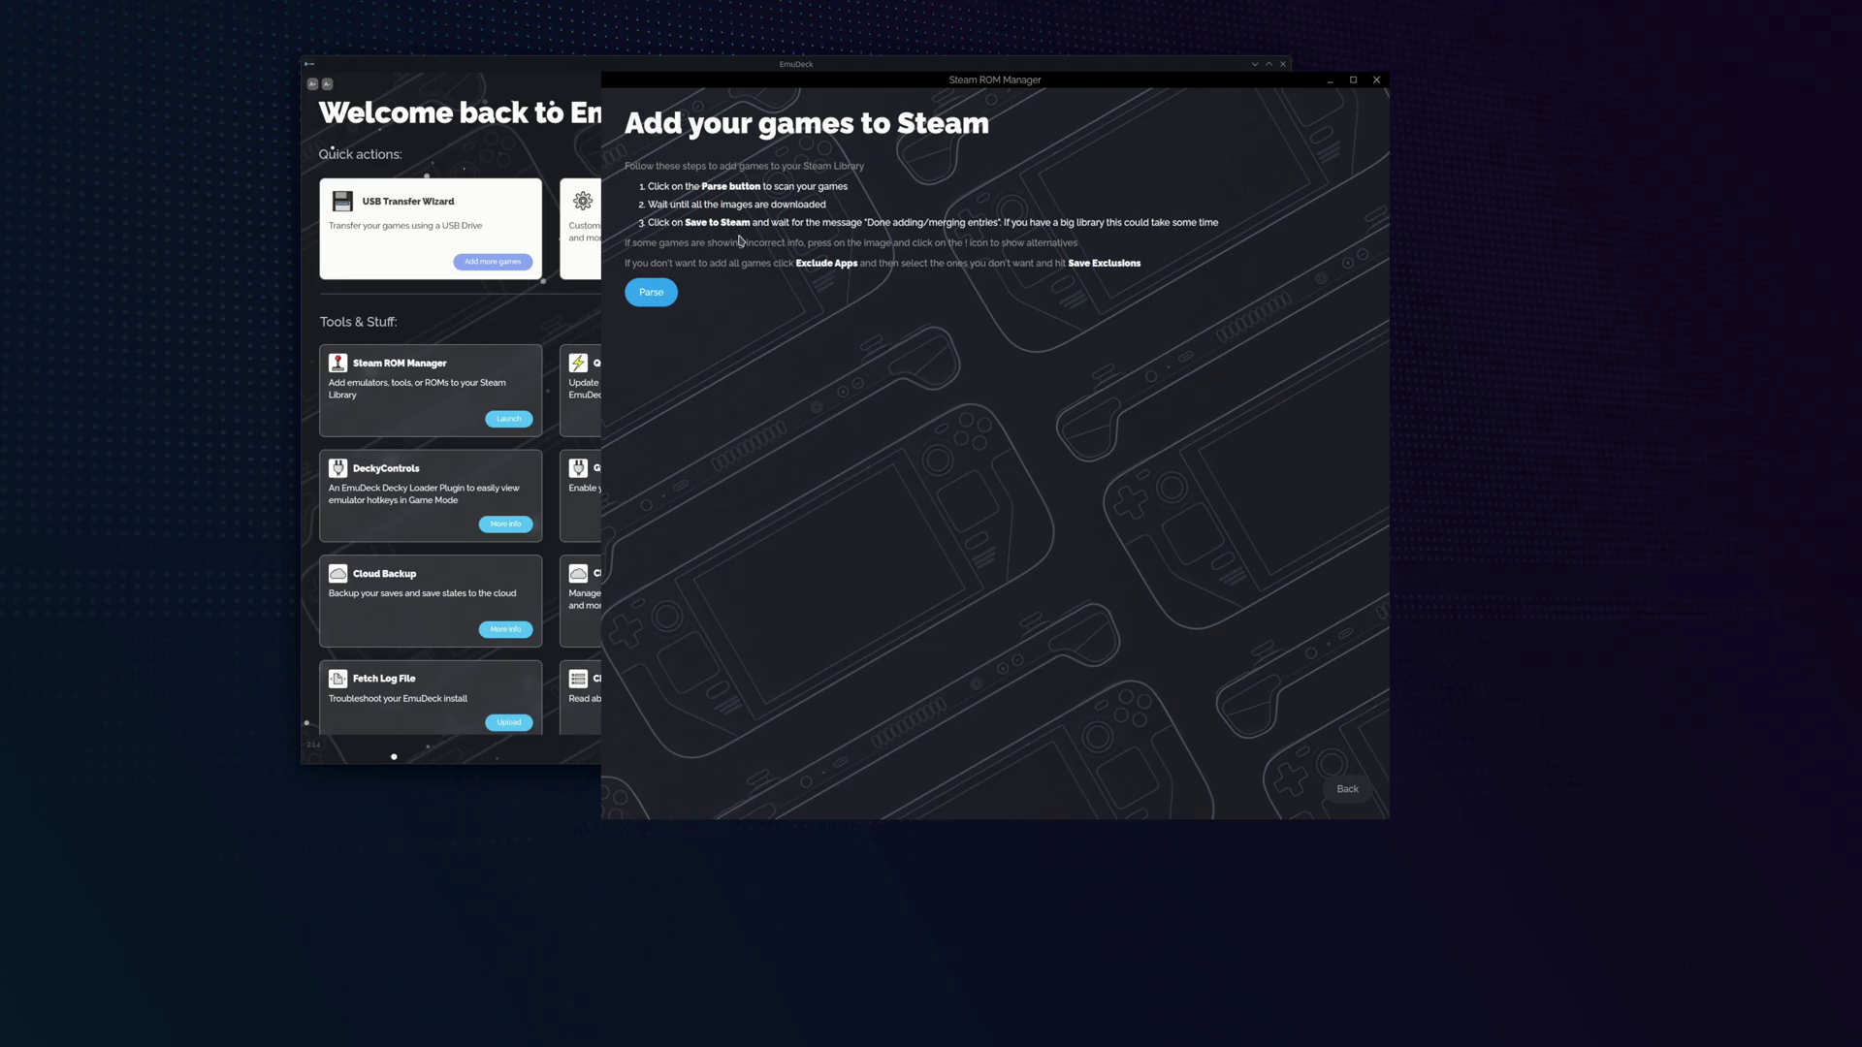
click(652, 292)
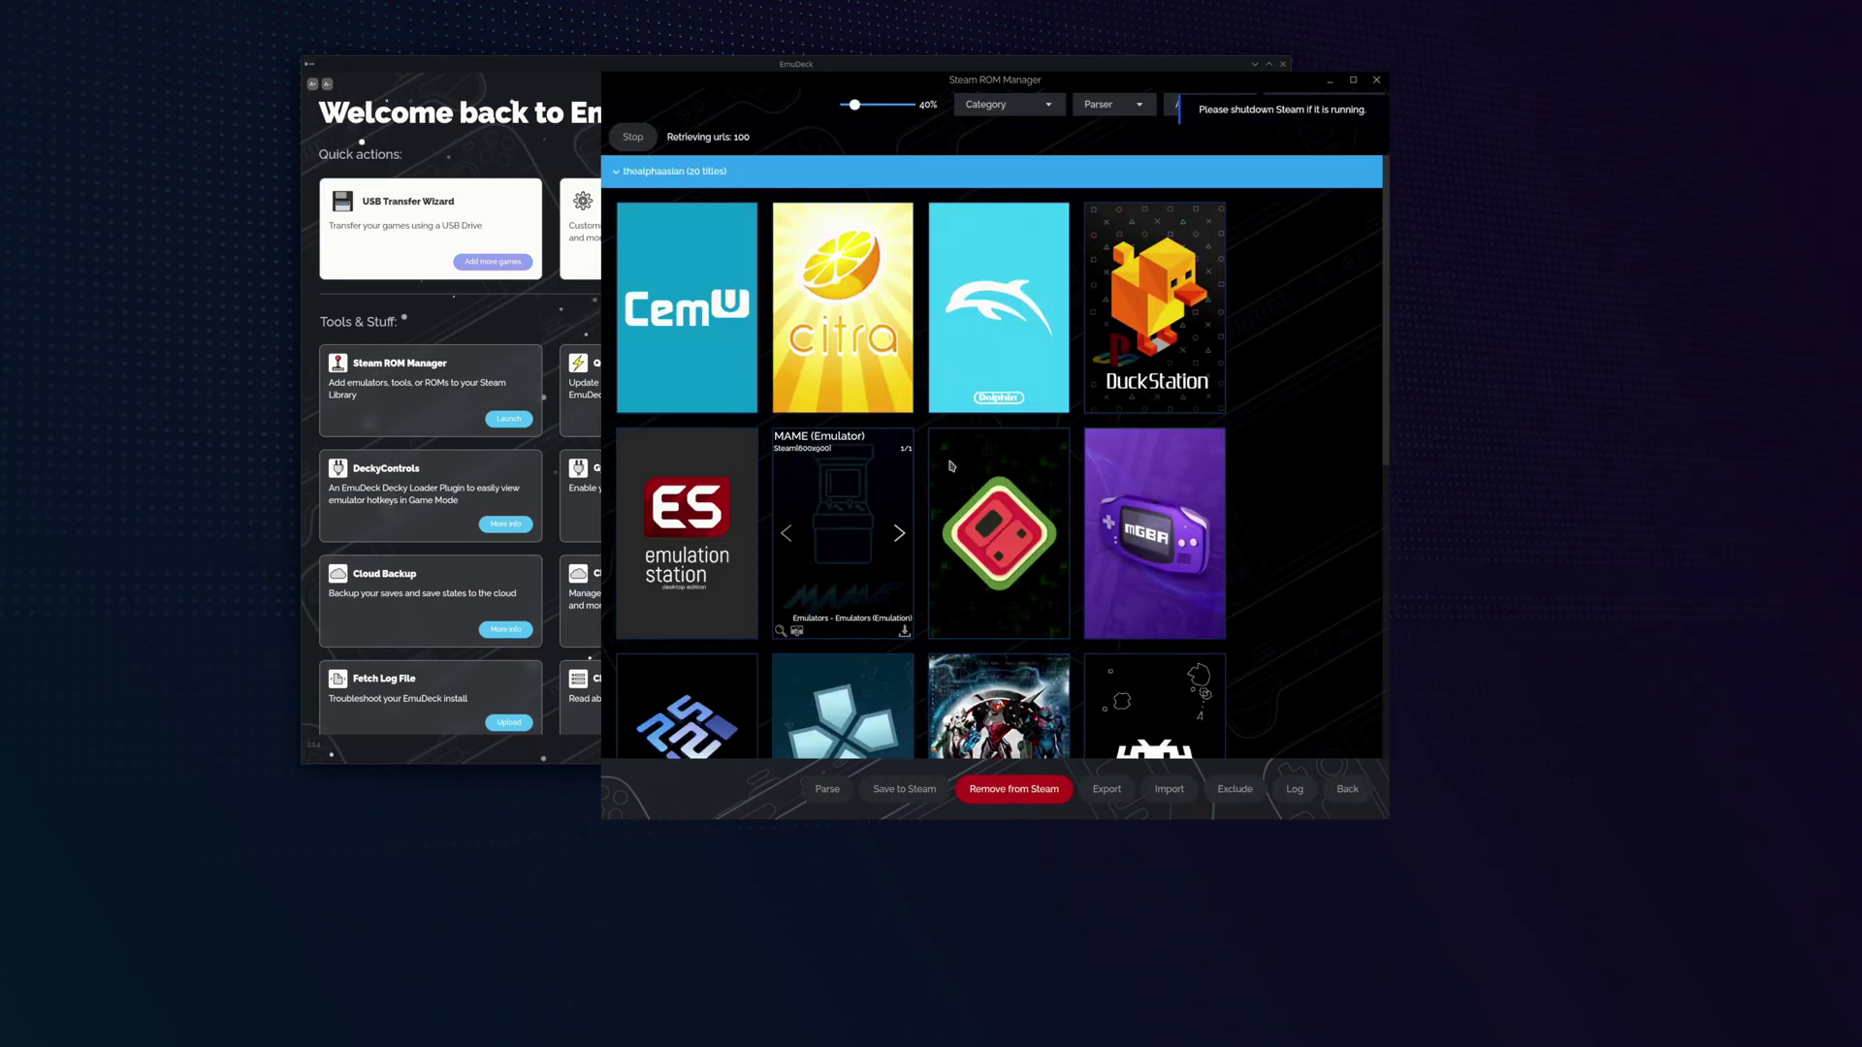
scroll(924, 495, down, 5)
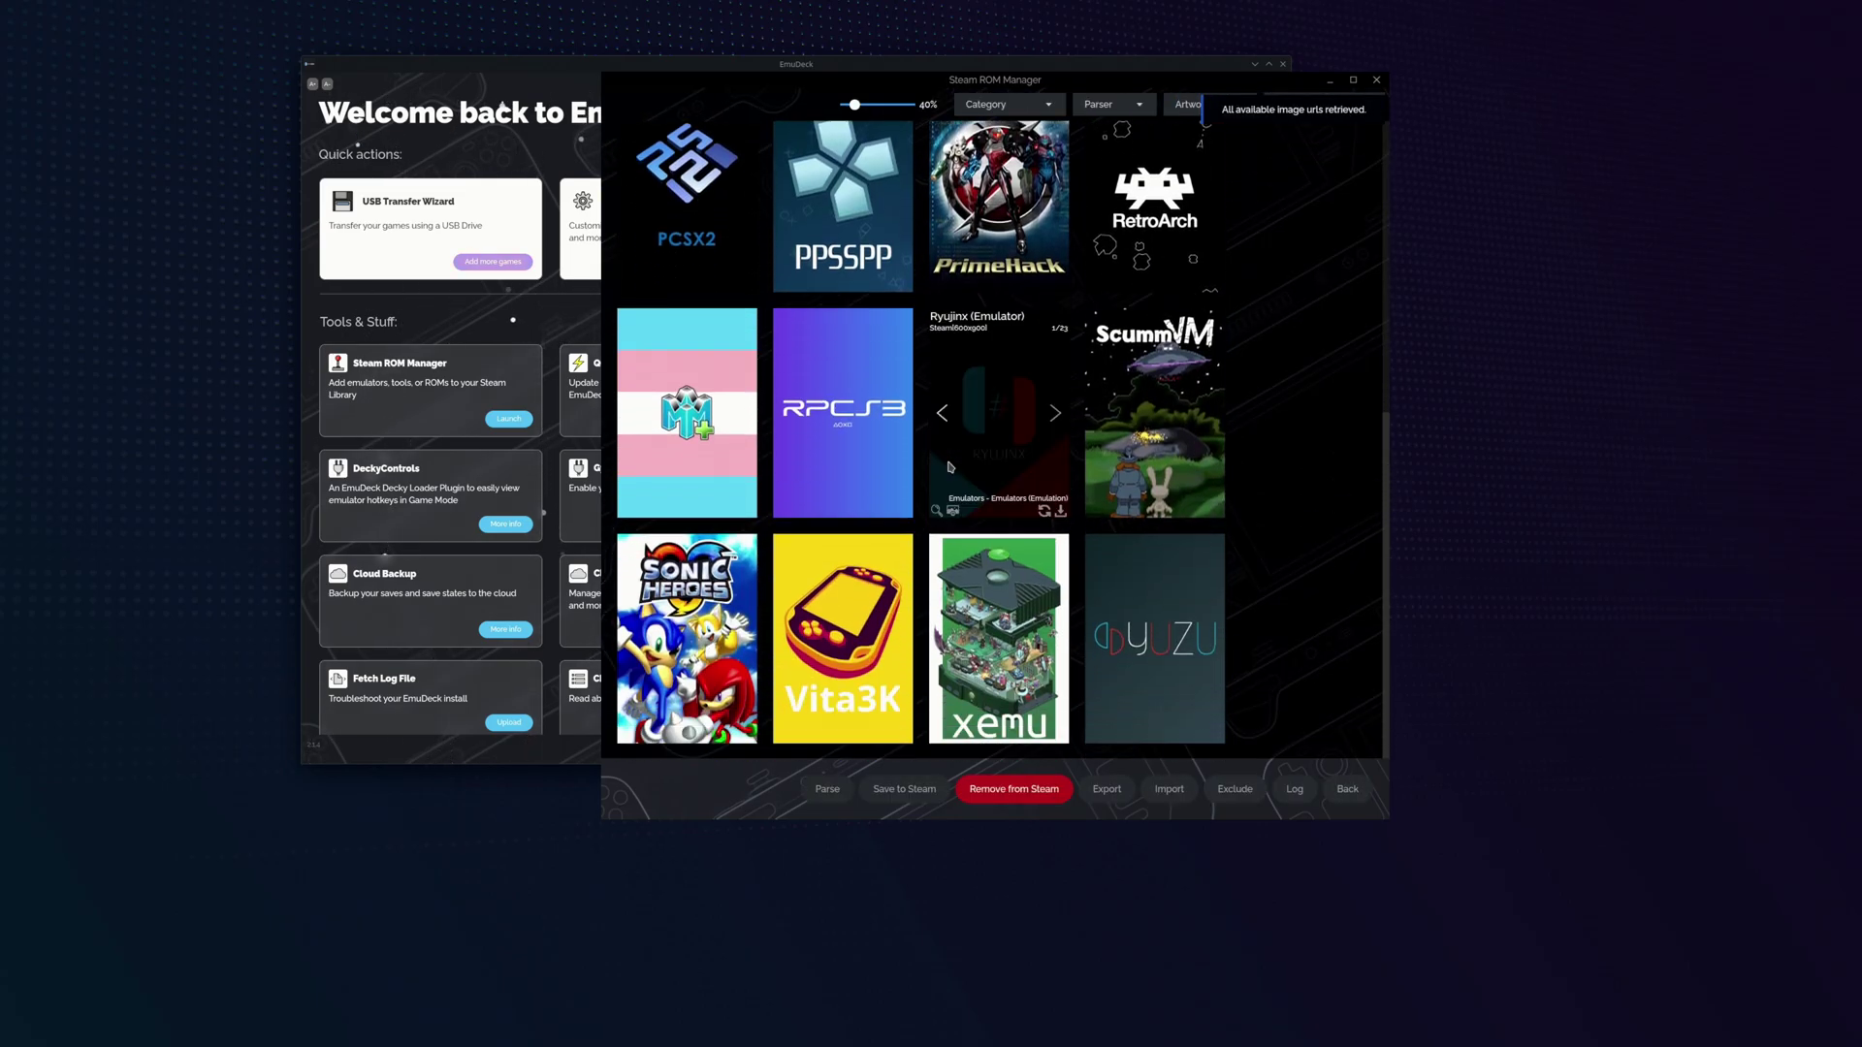
scroll(951, 467, up, 4)
scroll(704, 619, down, 5)
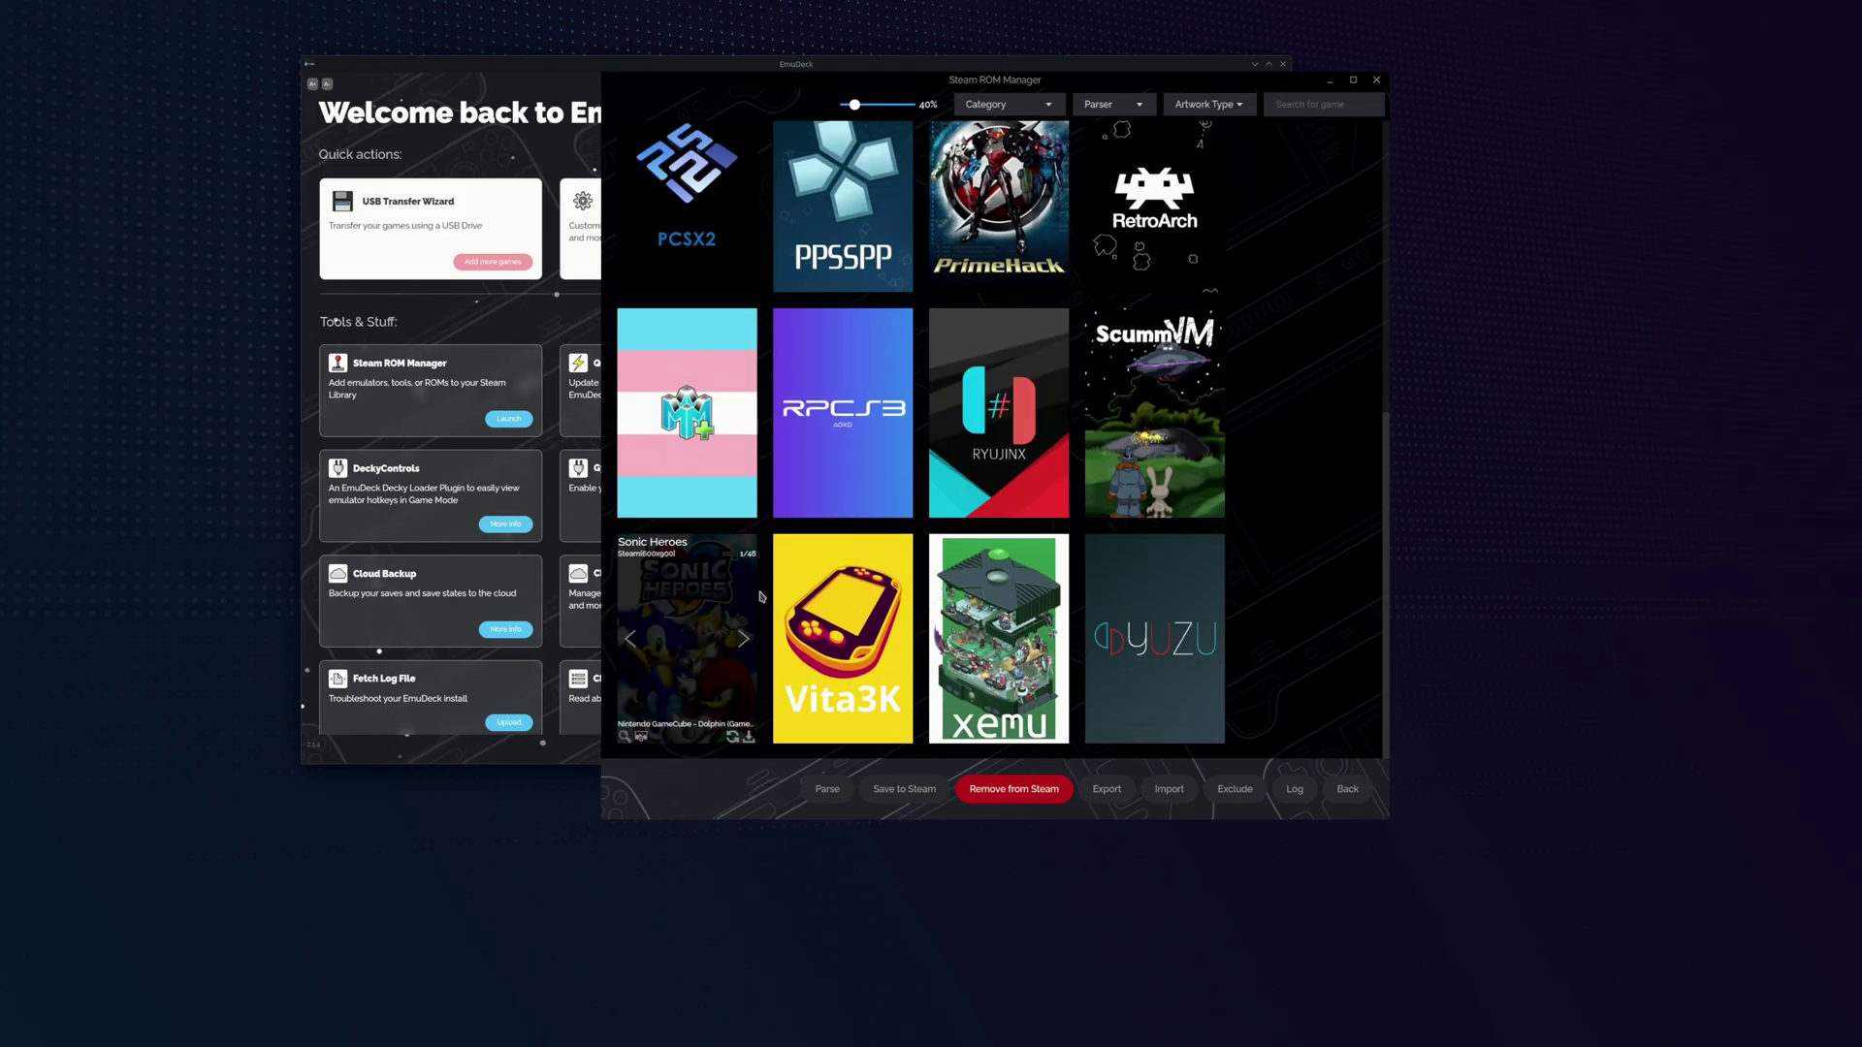
scroll(1053, 579, up, 5)
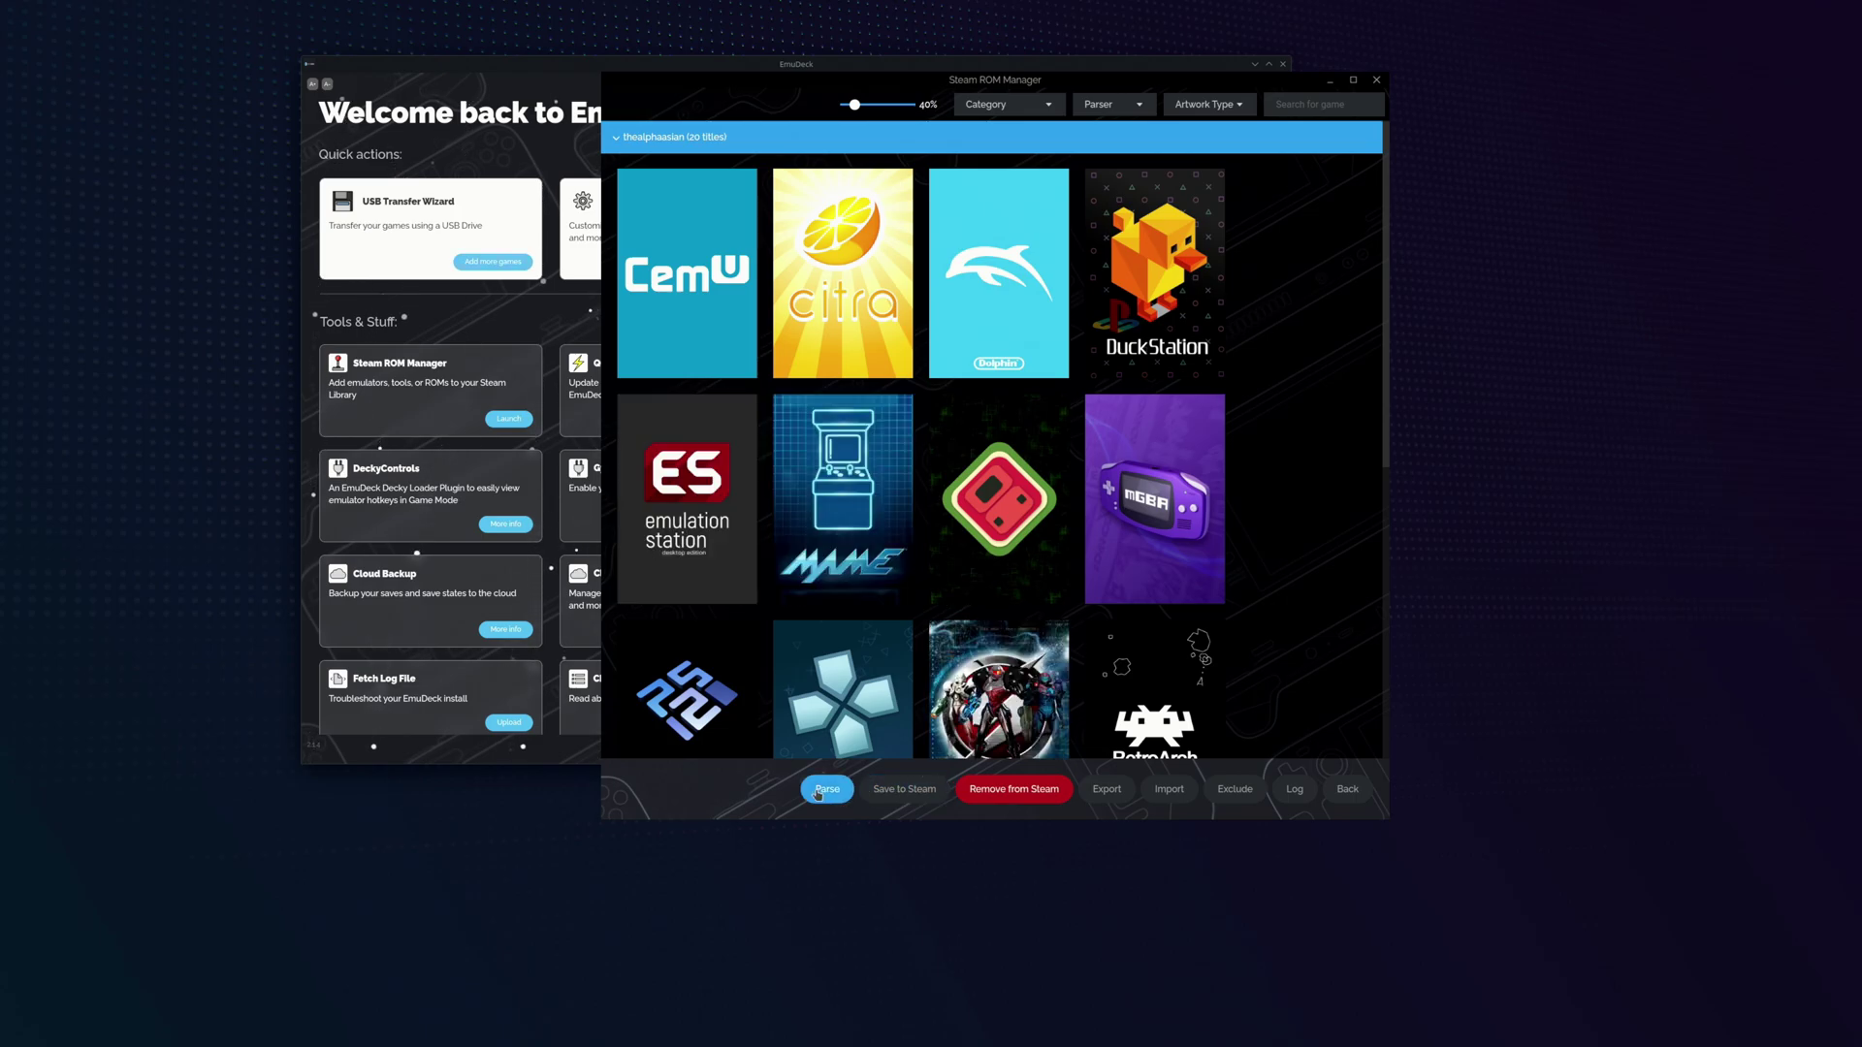
Disable every parser except EmulationStationDE and parse the list again
click(1348, 791)
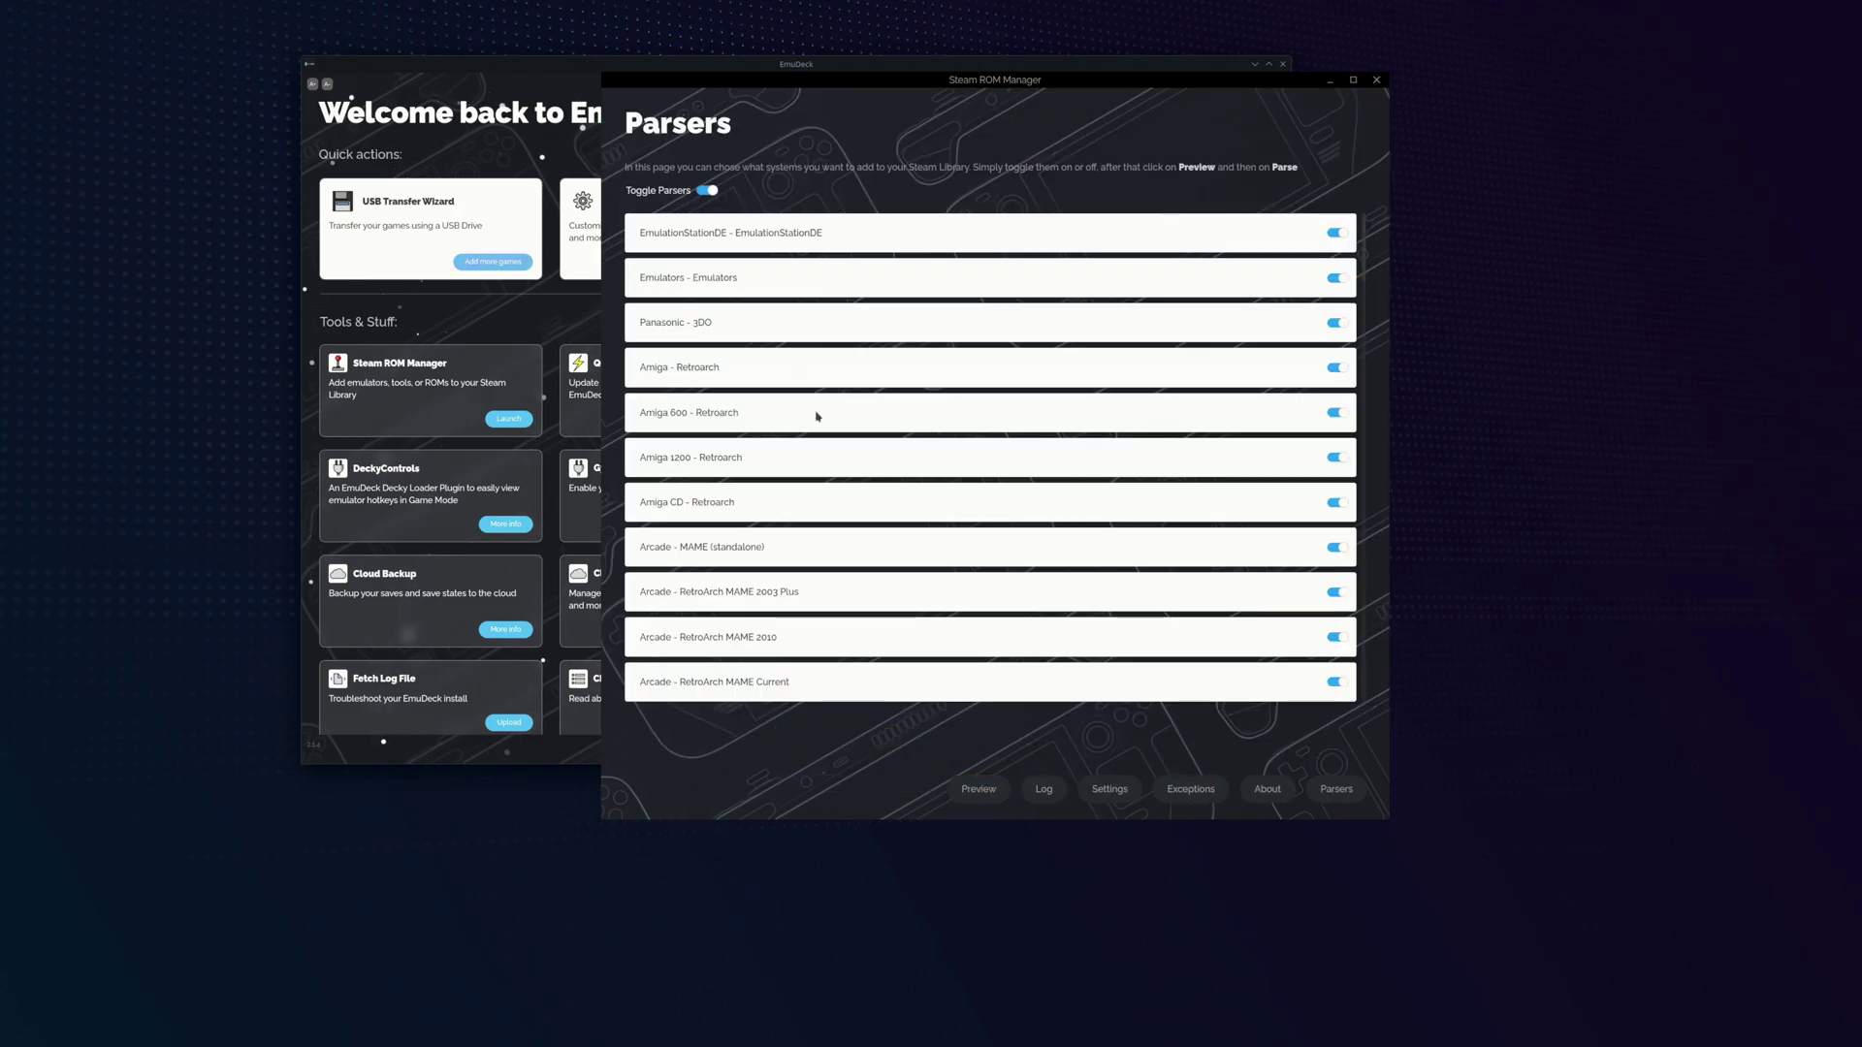
click(709, 192)
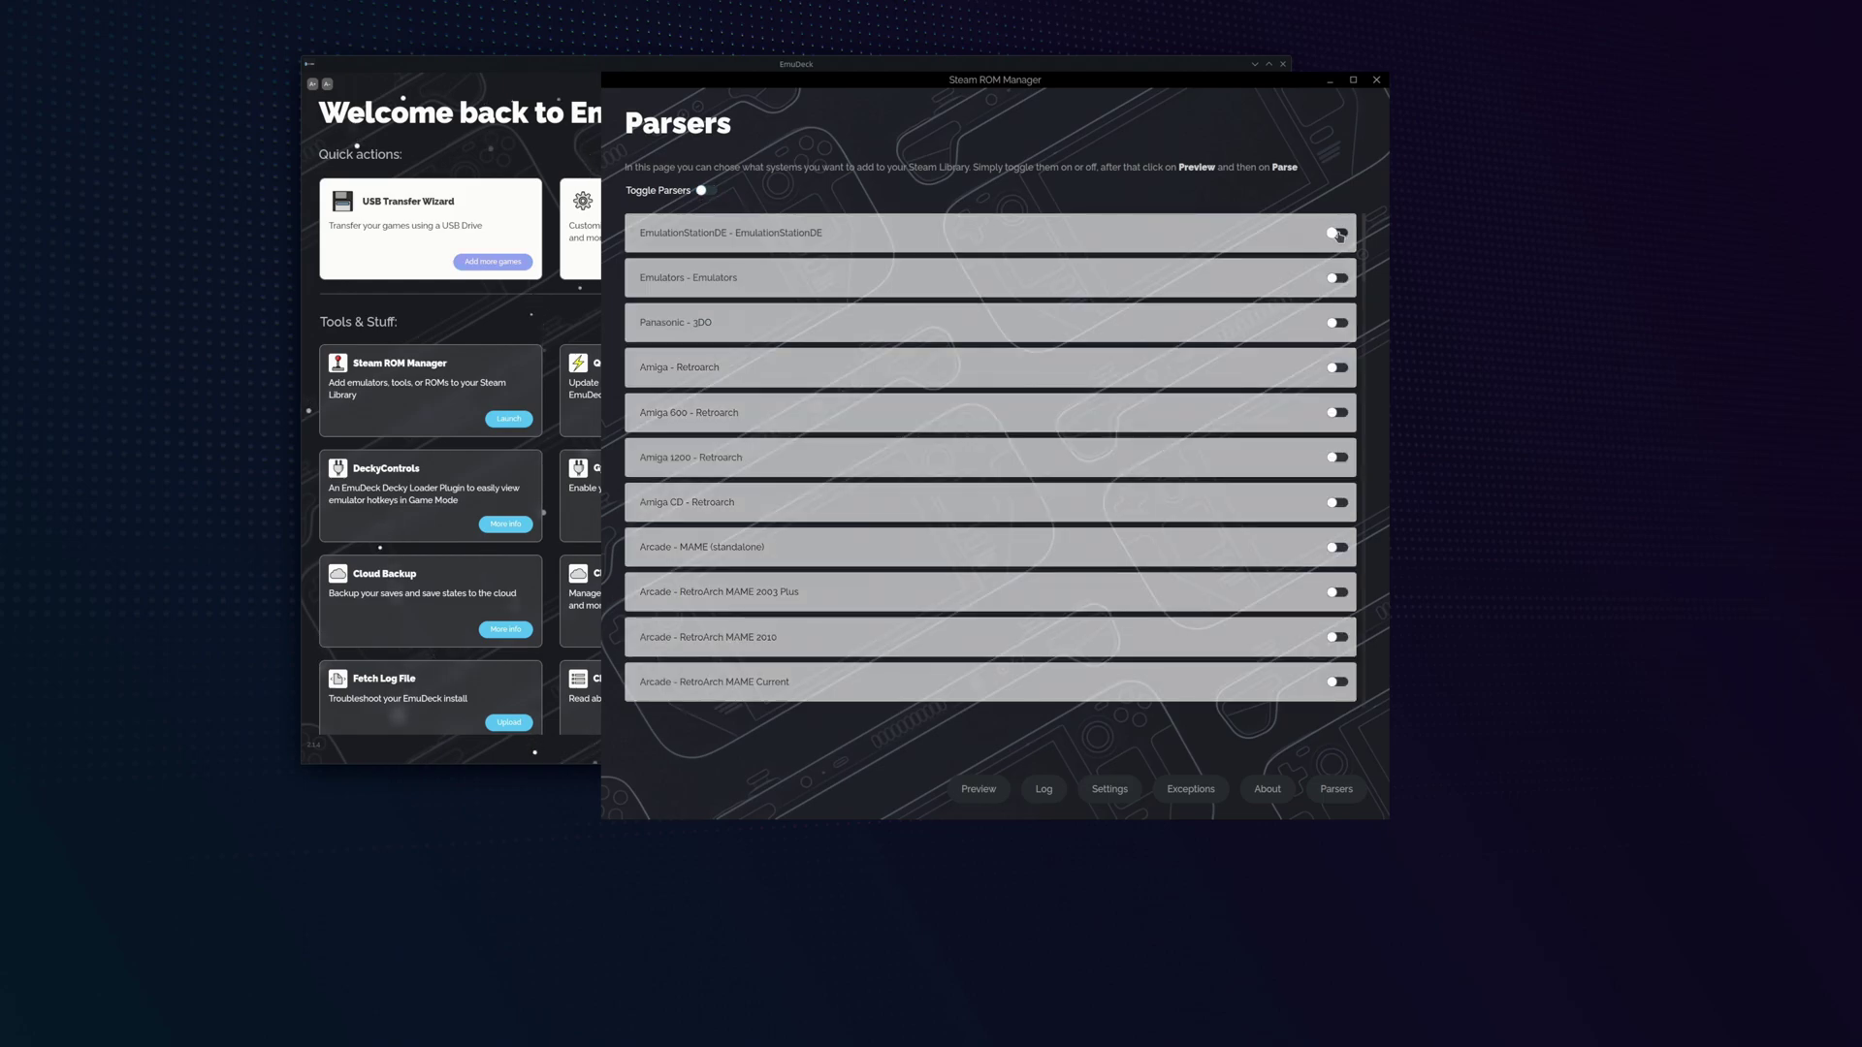
click(1339, 234)
click(982, 791)
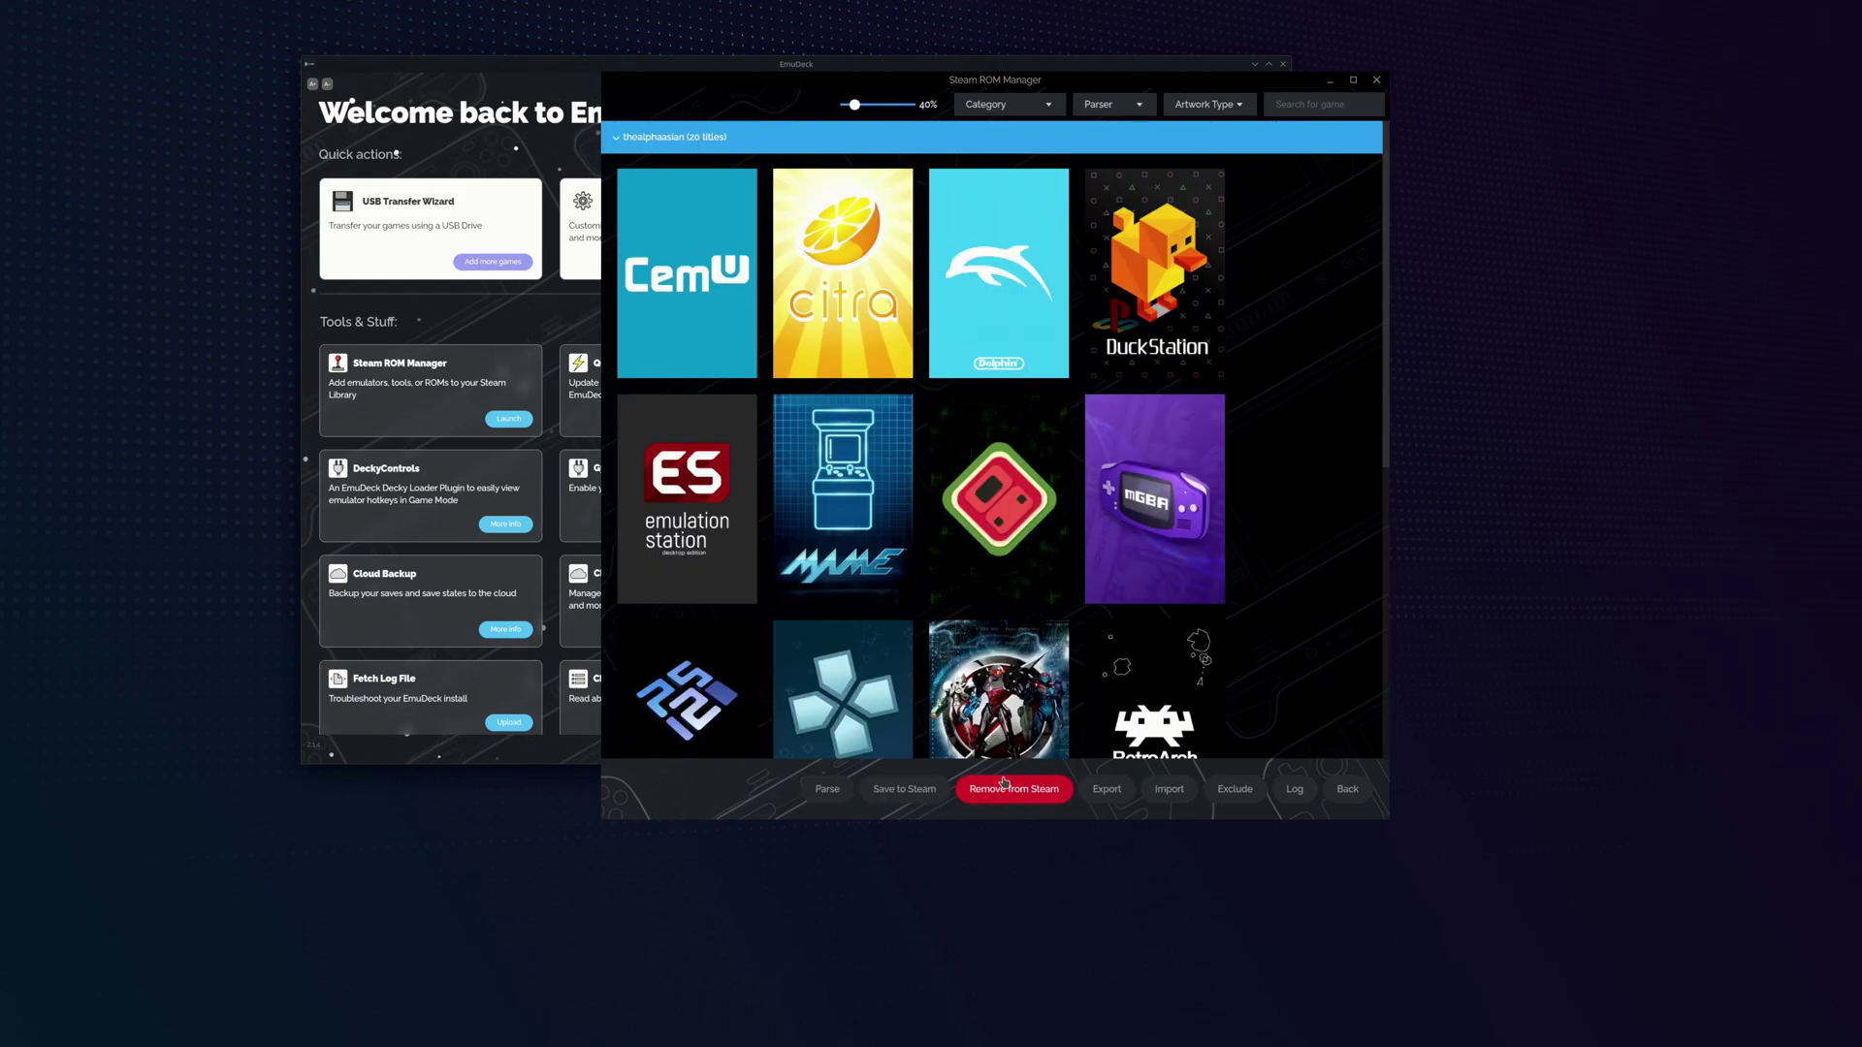
click(828, 790)
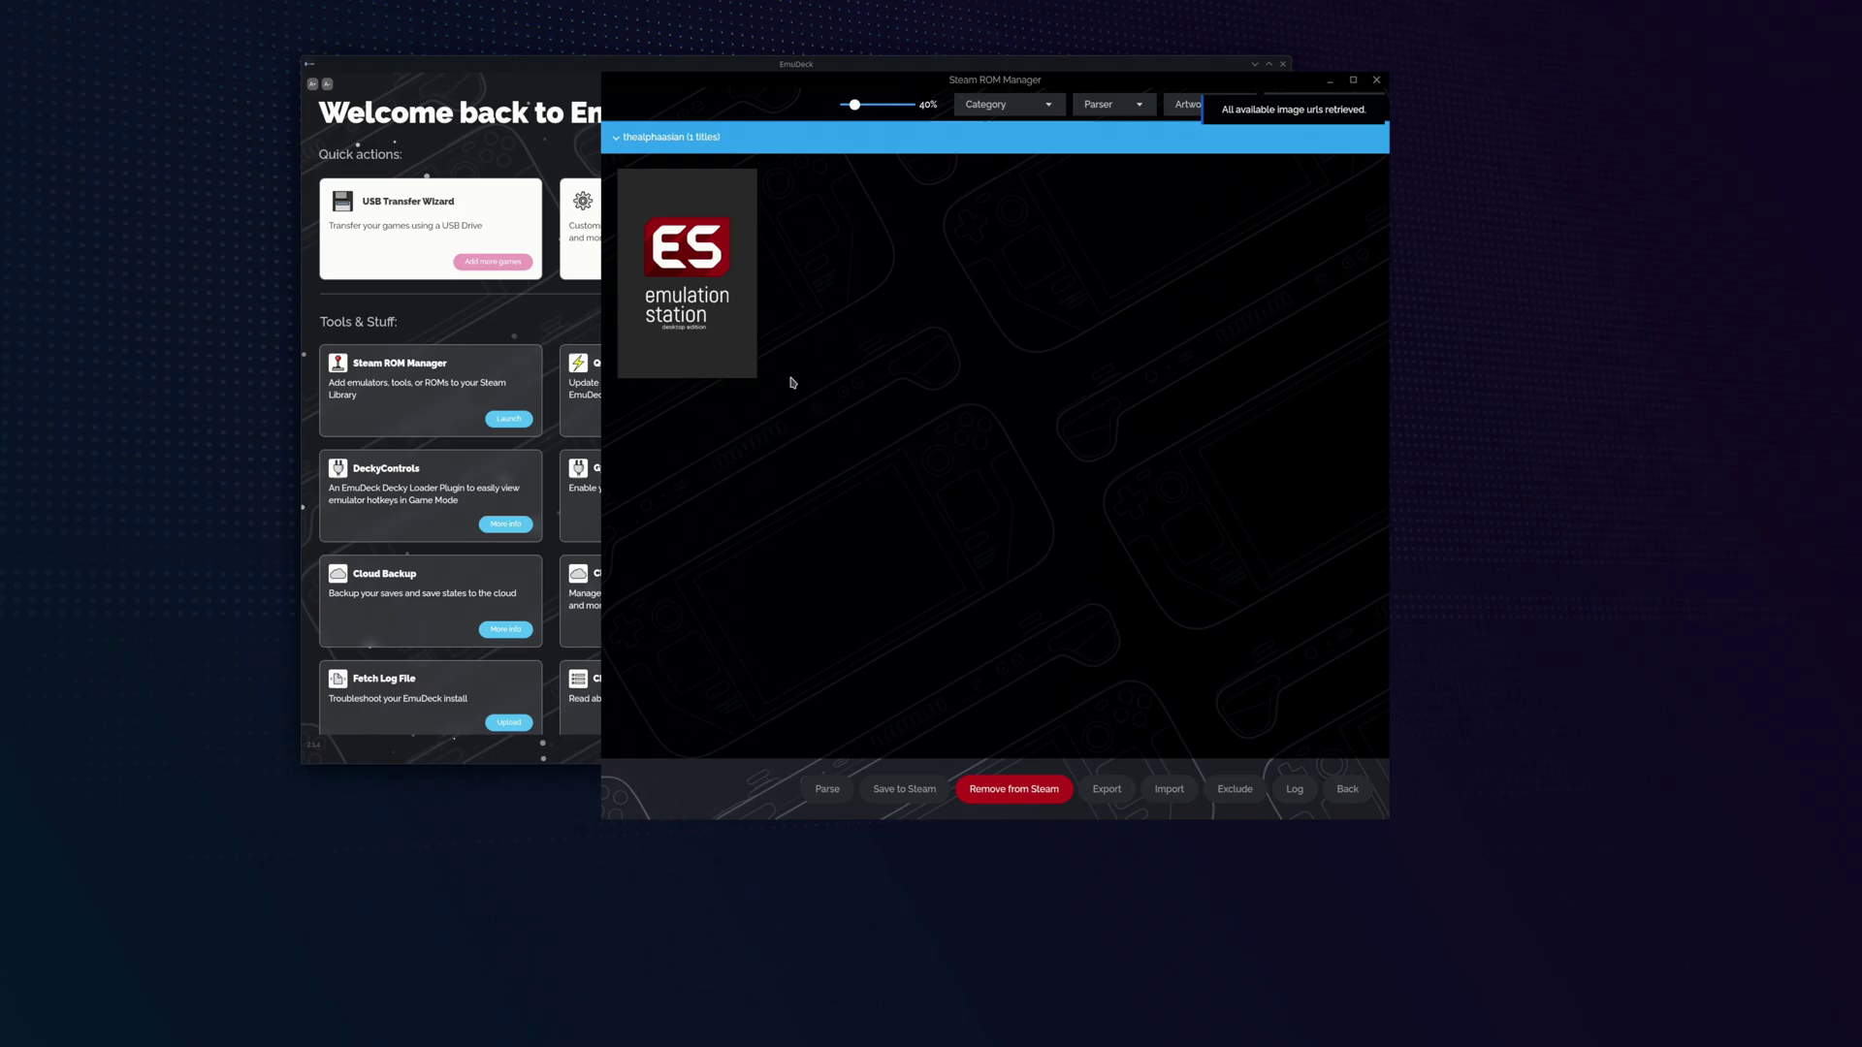
Browse the artwork alternatives for EmulationStation DE, select the dark grey cover with the red ES logo, and save the entry to Steam
click(742, 275)
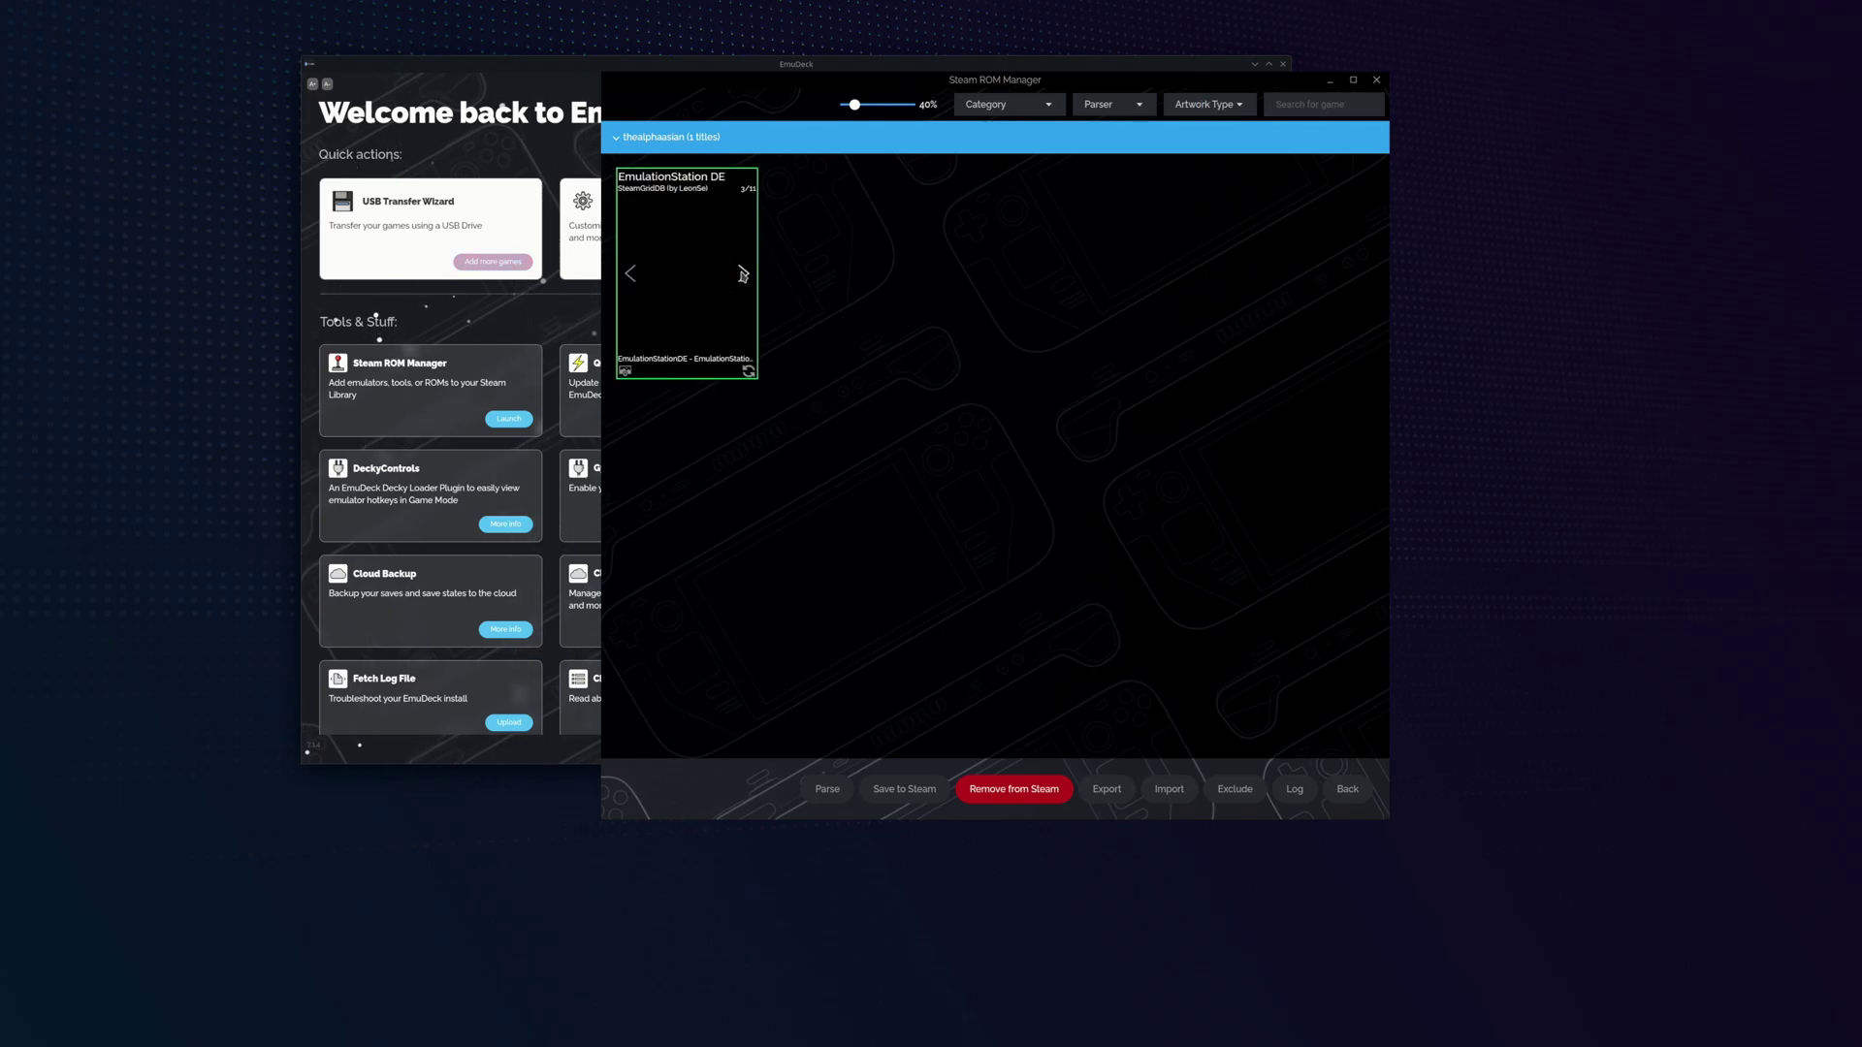
click(742, 274)
click(742, 275)
click(742, 274)
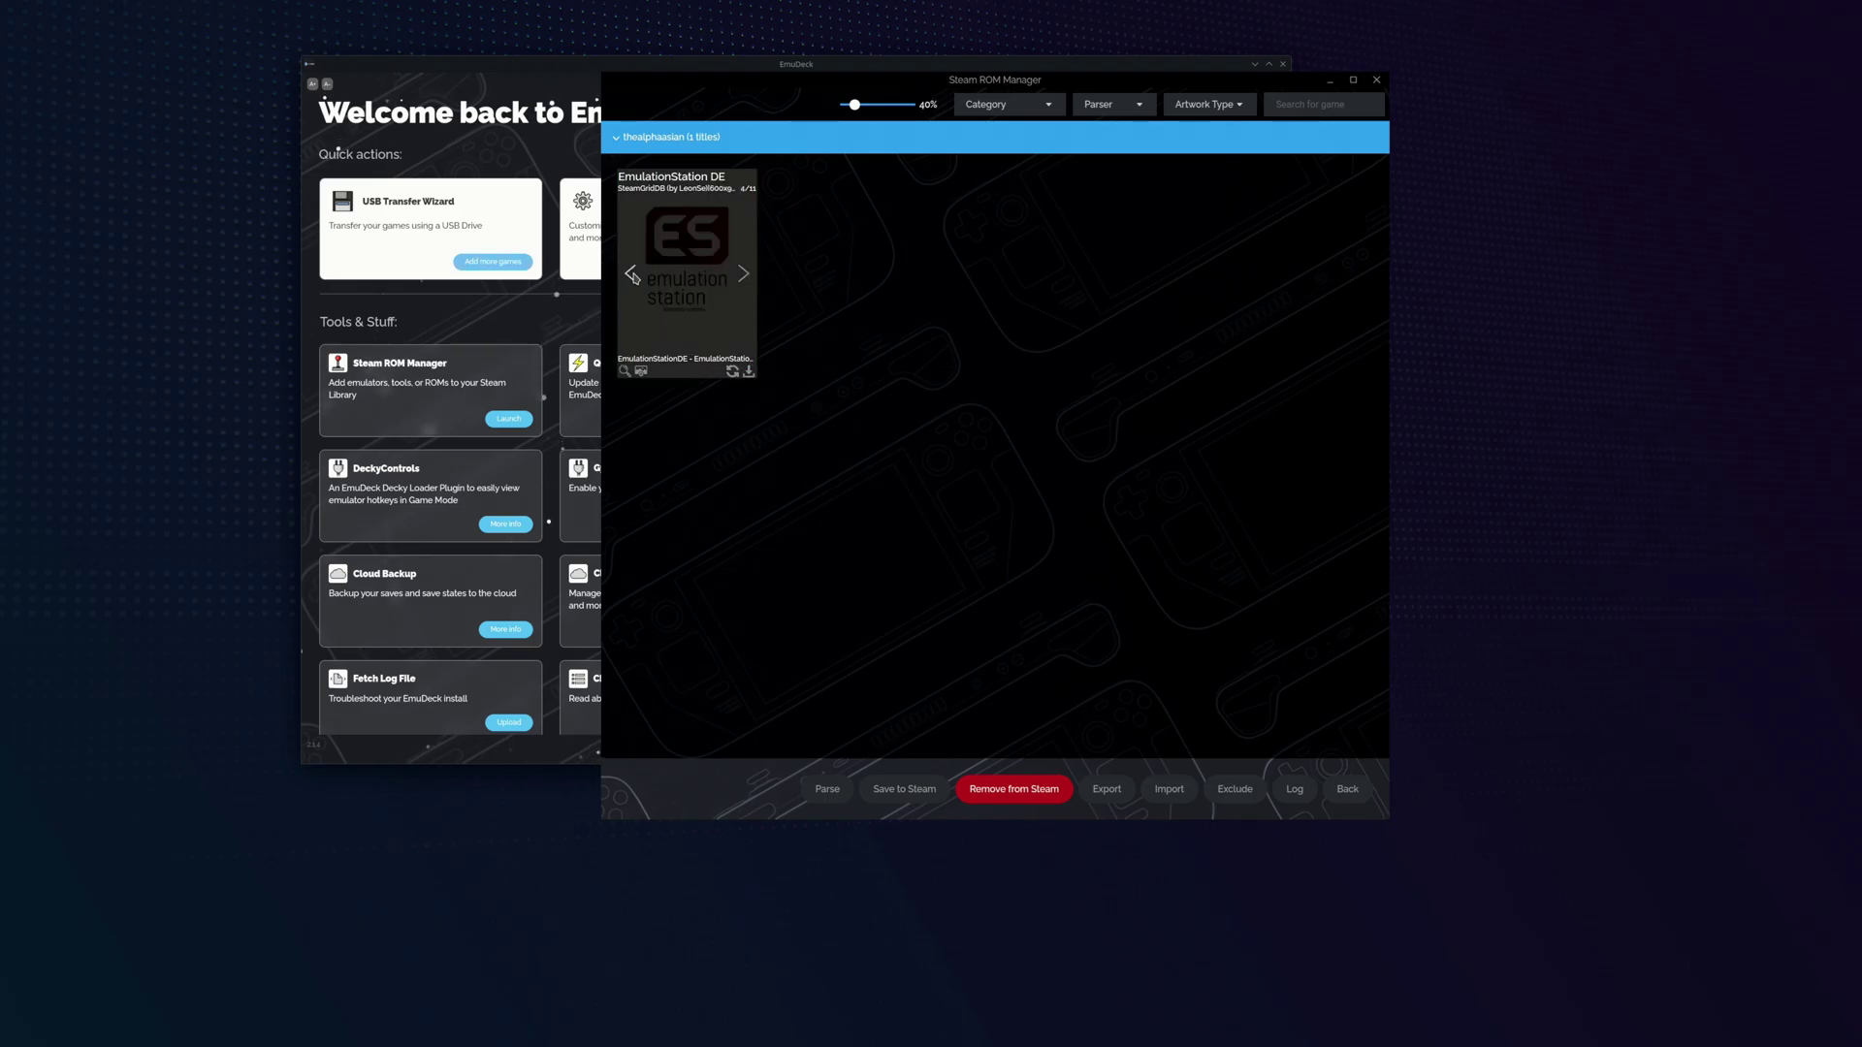
click(632, 276)
click(632, 276)
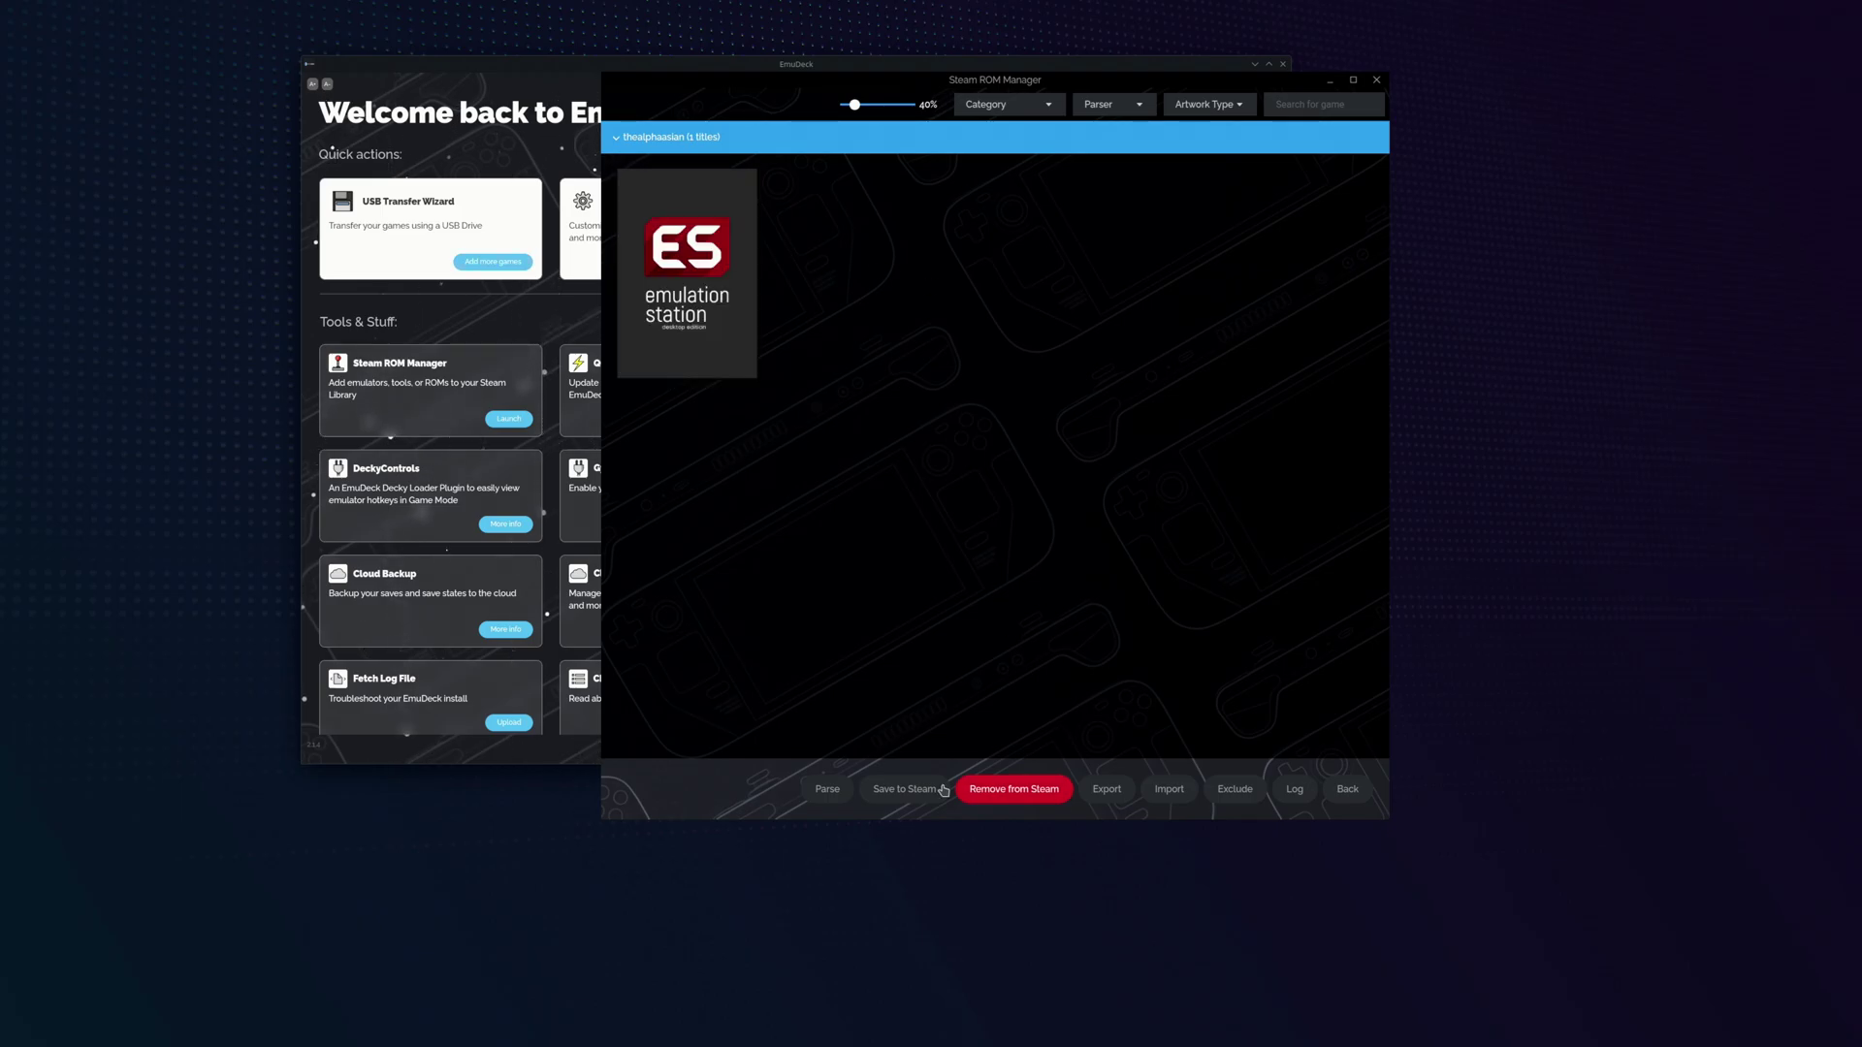
click(943, 790)
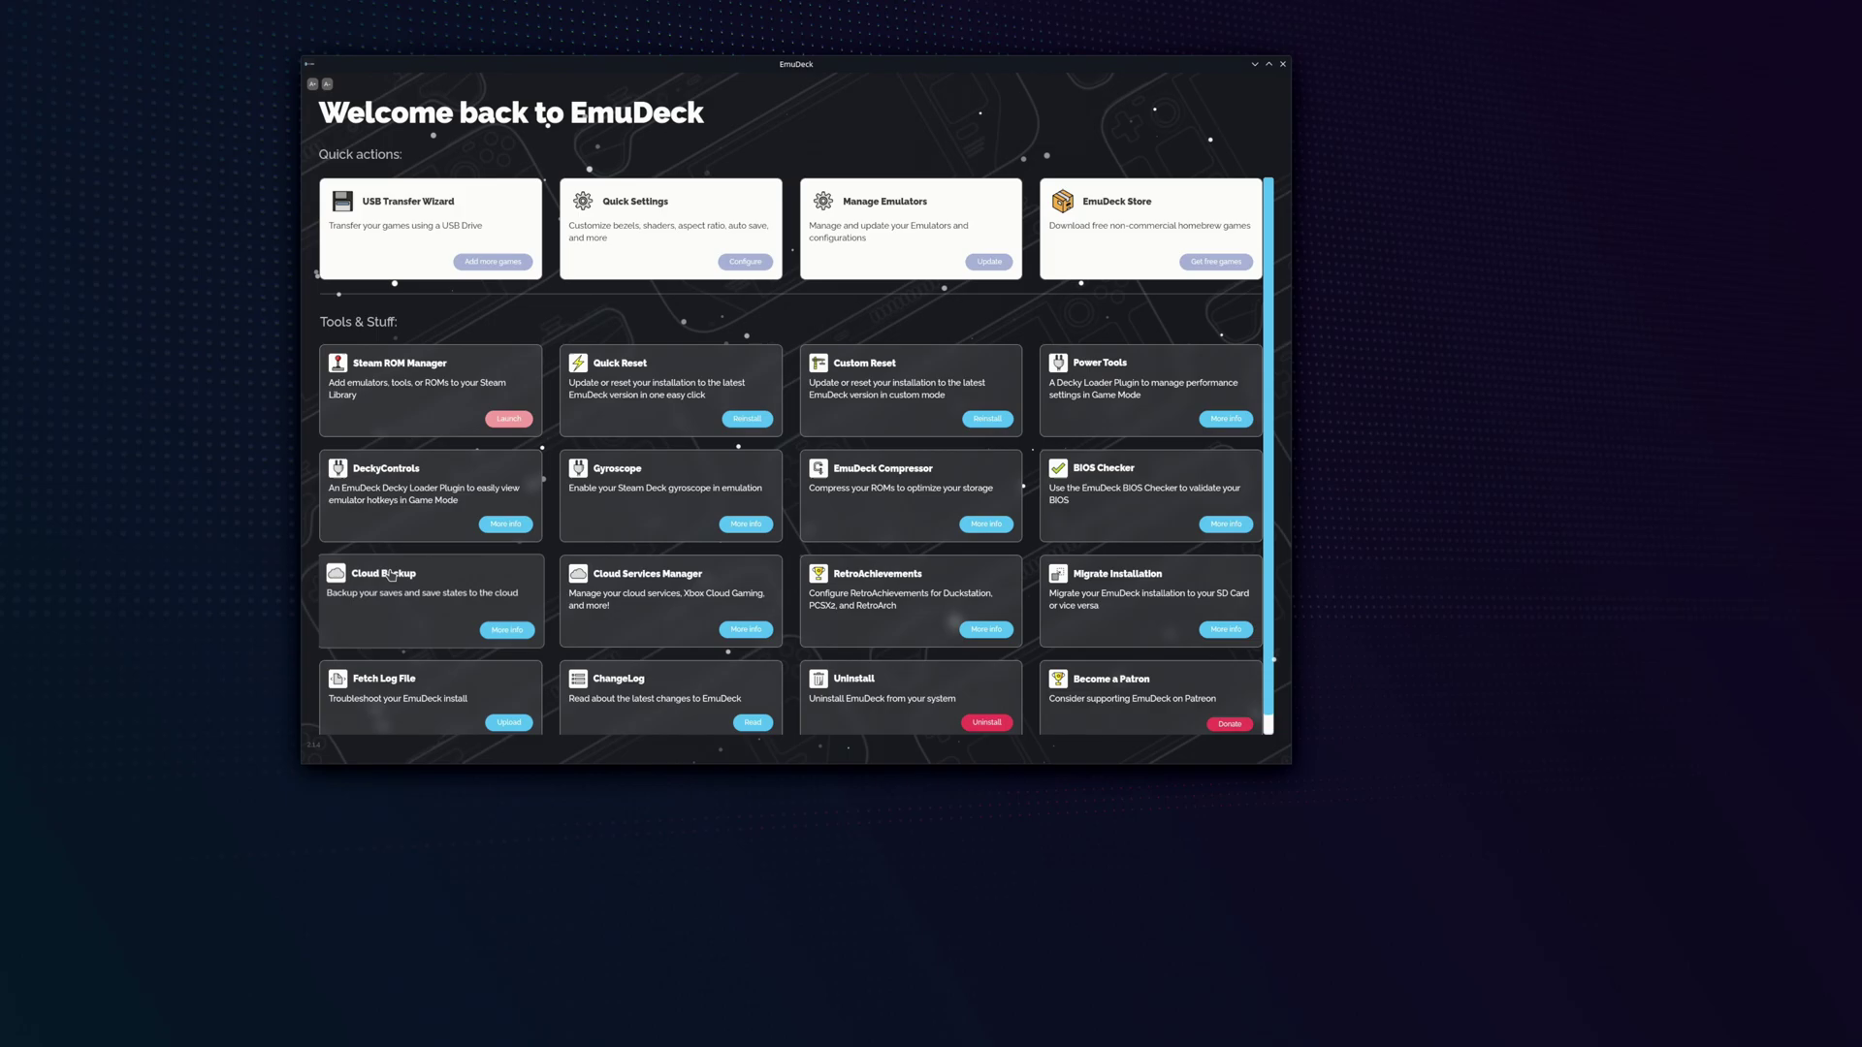
Examine EmuDeck's Cloud Backup, RetroAchievements and Migrate Installation pages, including the backup providers and migration destinations
click(431, 577)
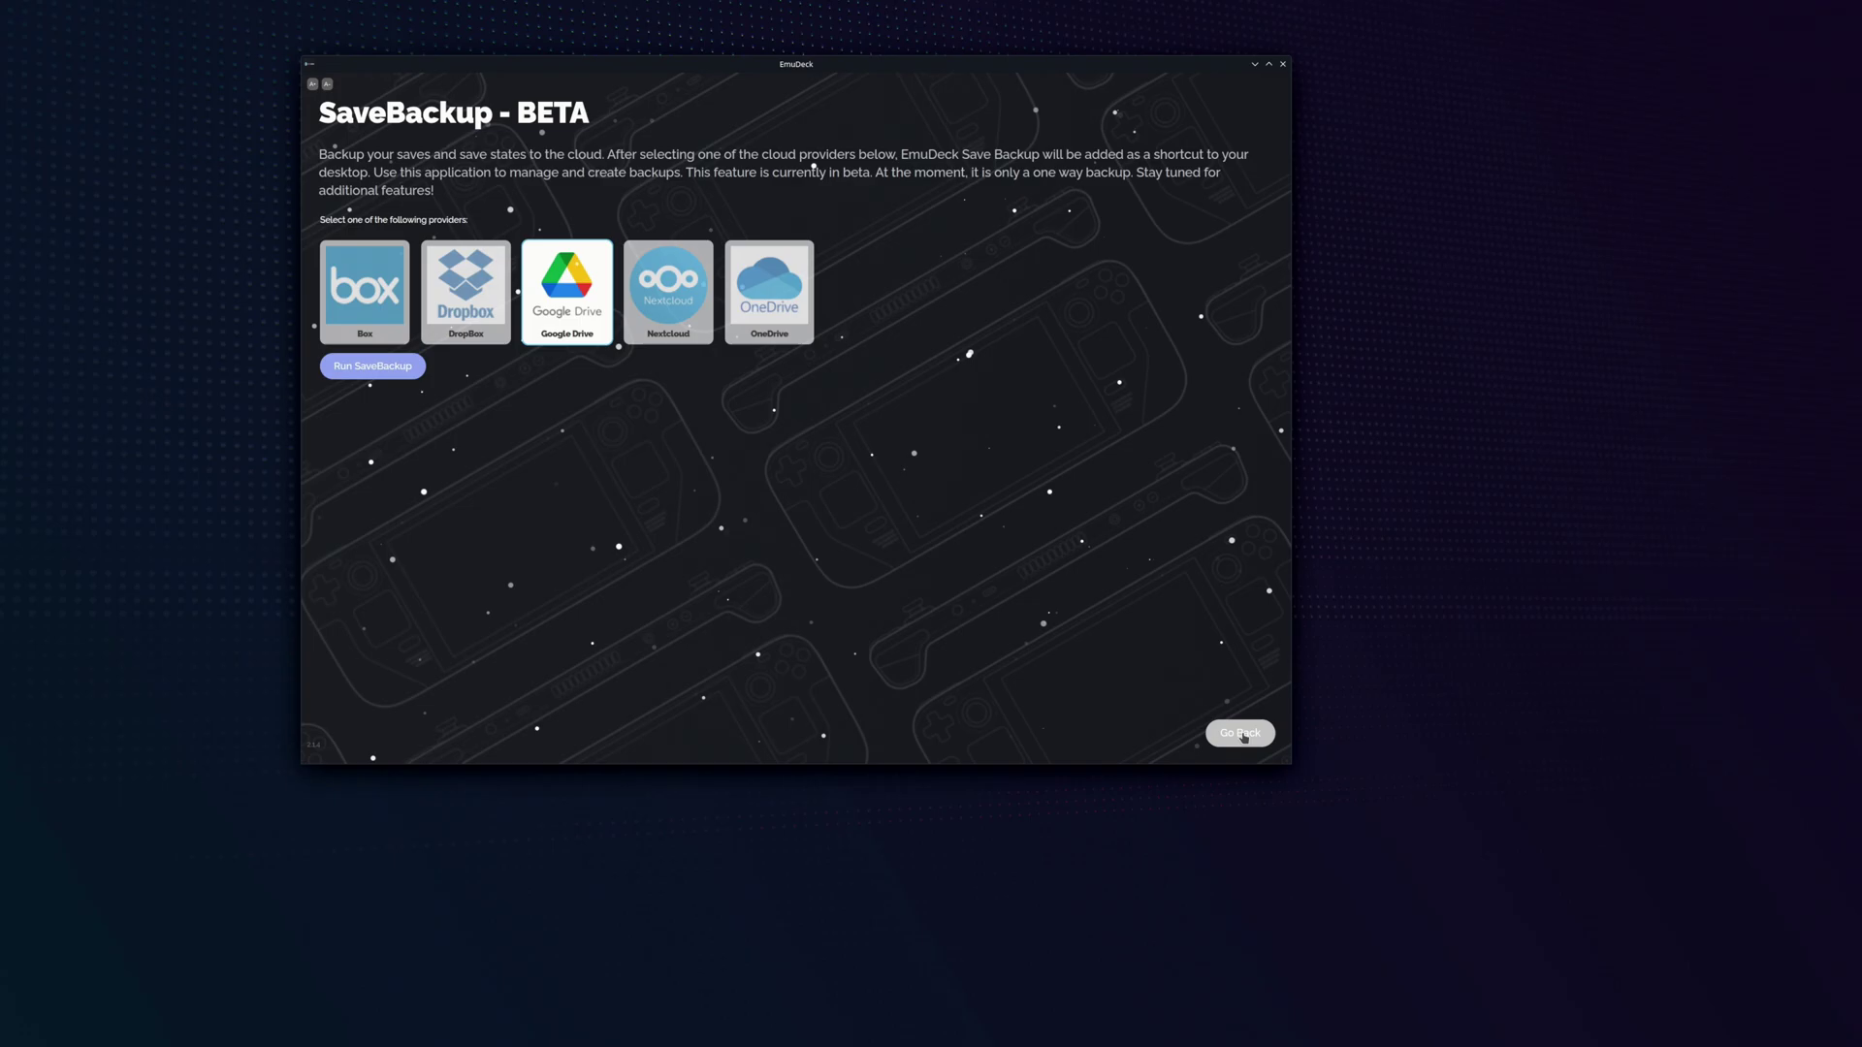
click(1241, 735)
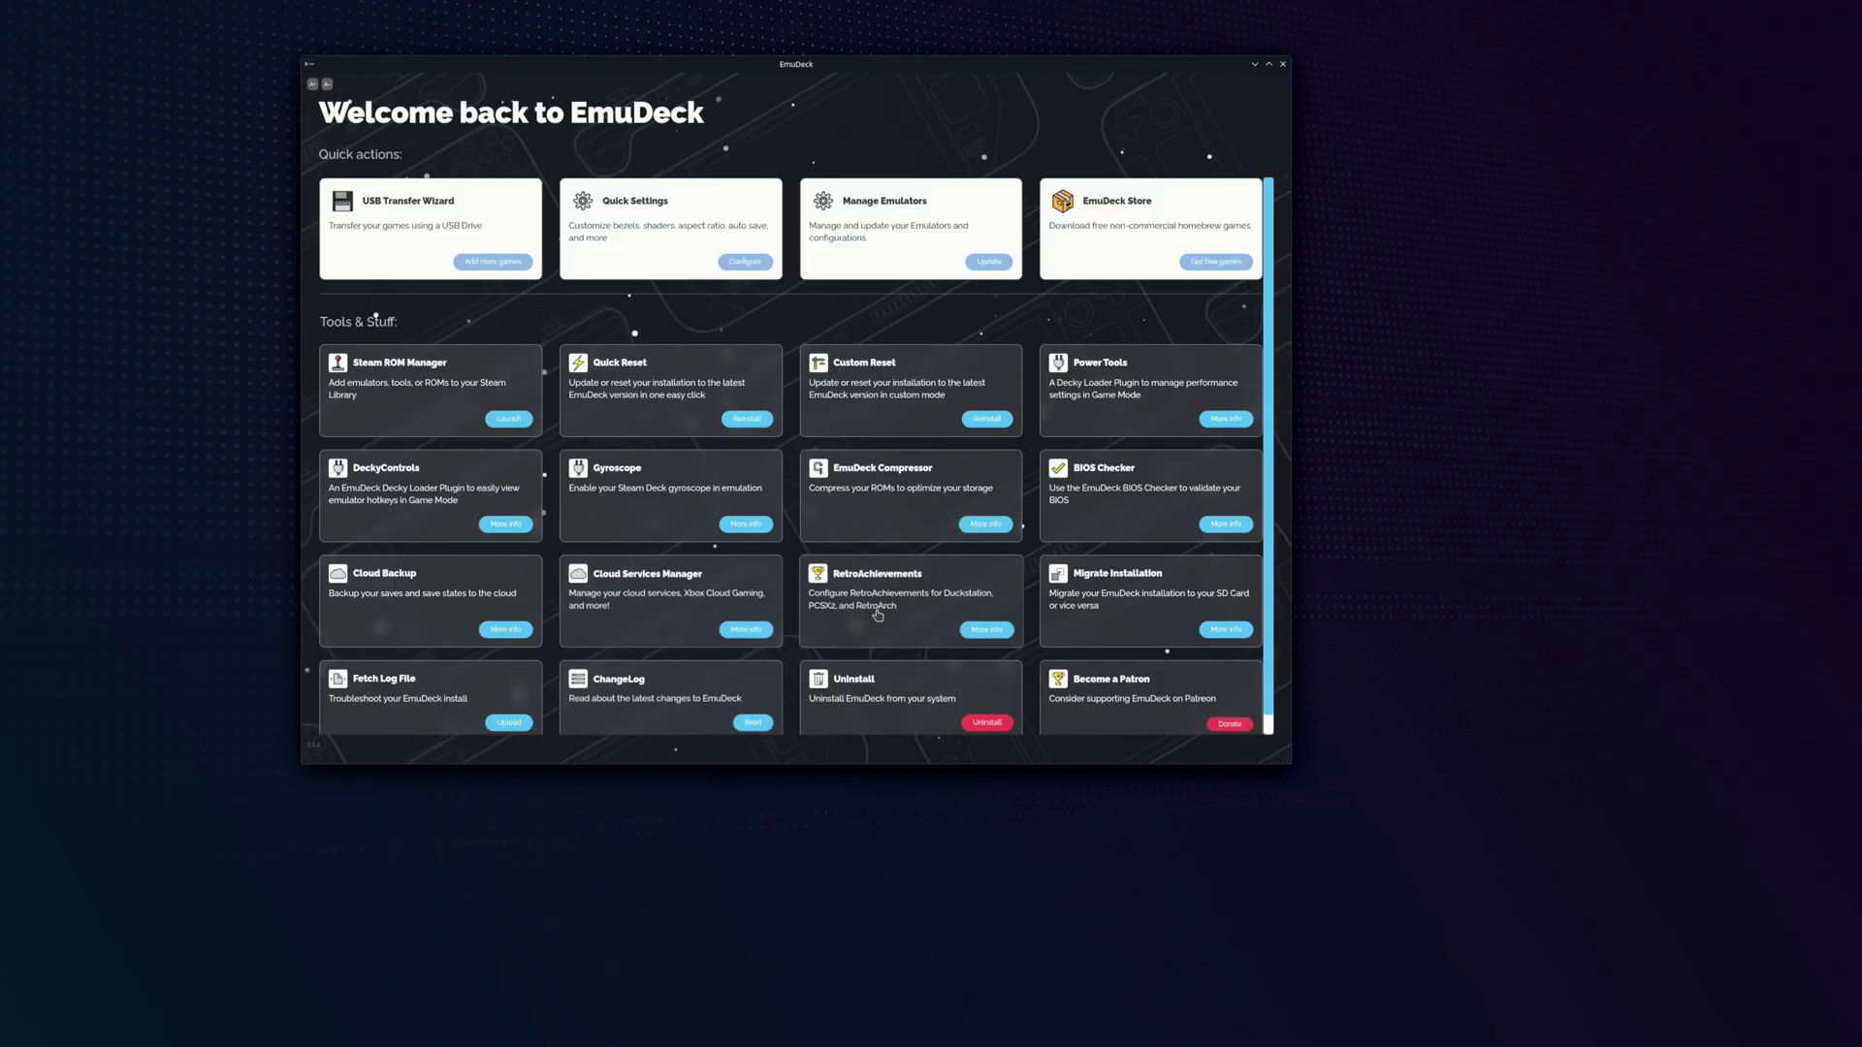
click(985, 630)
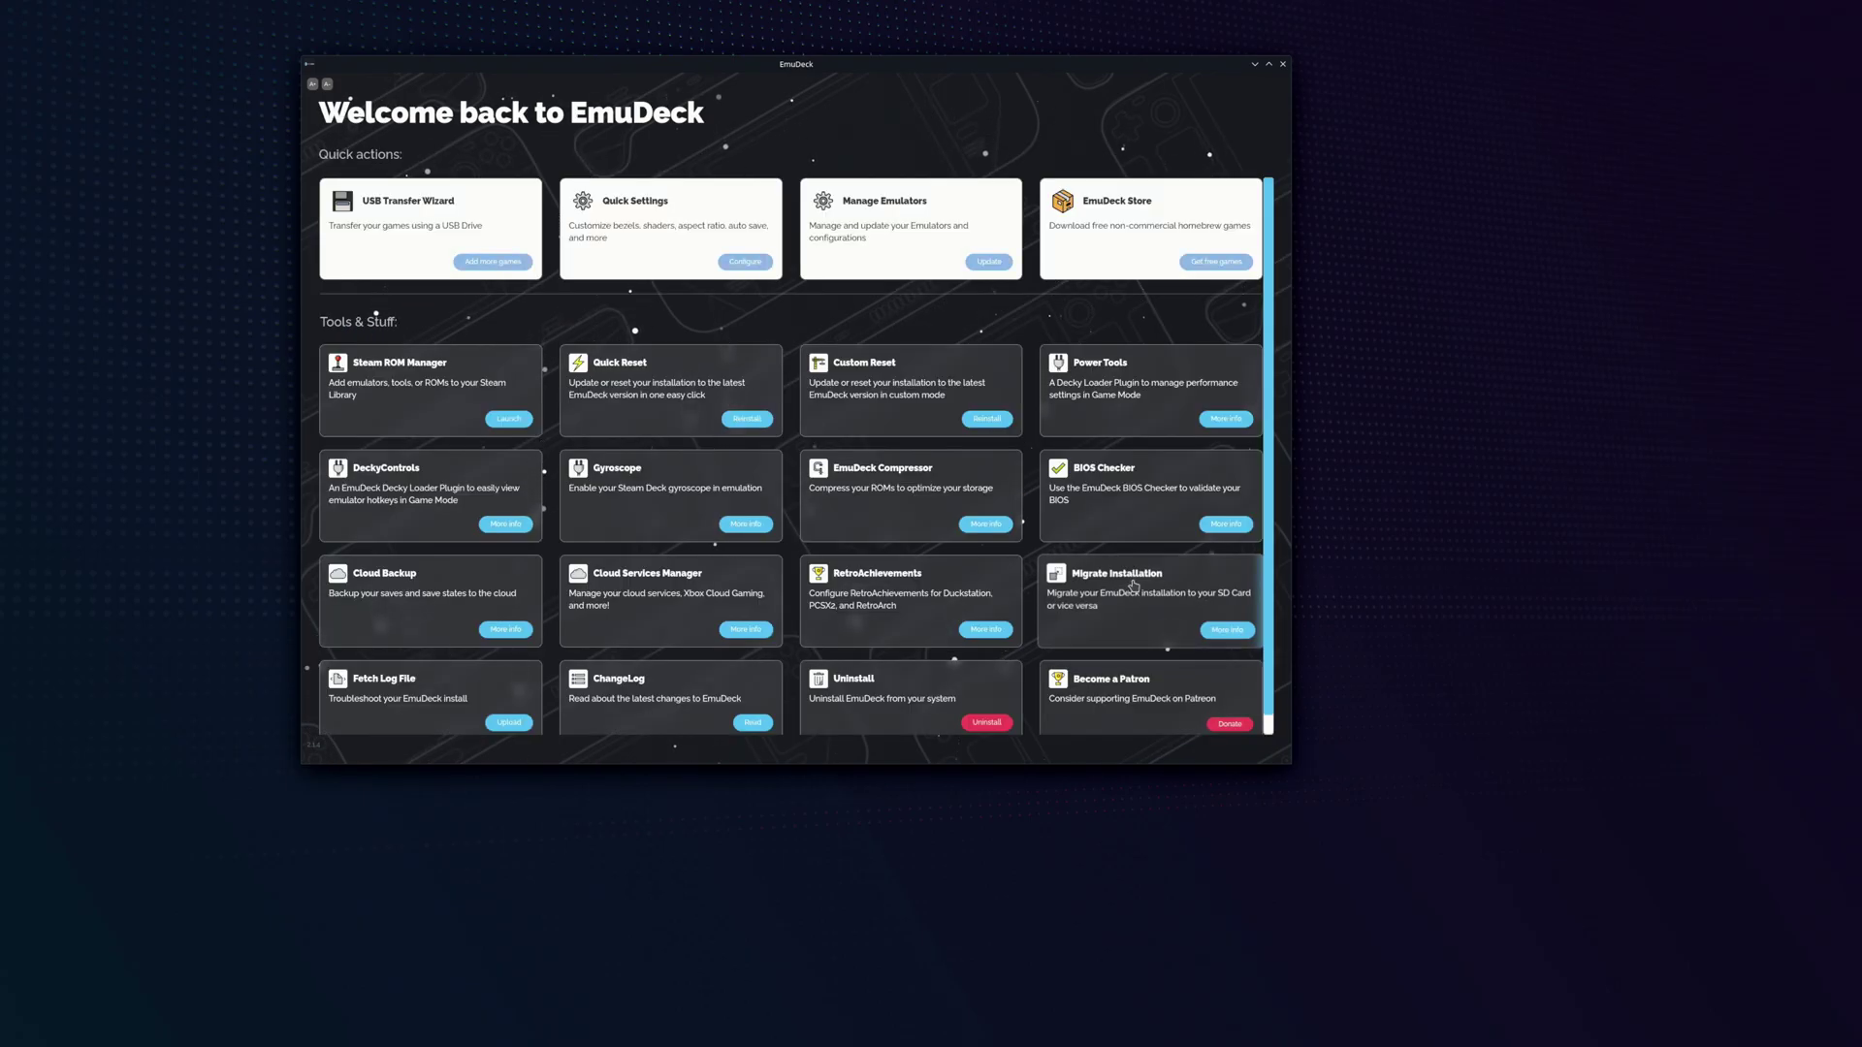
click(1130, 571)
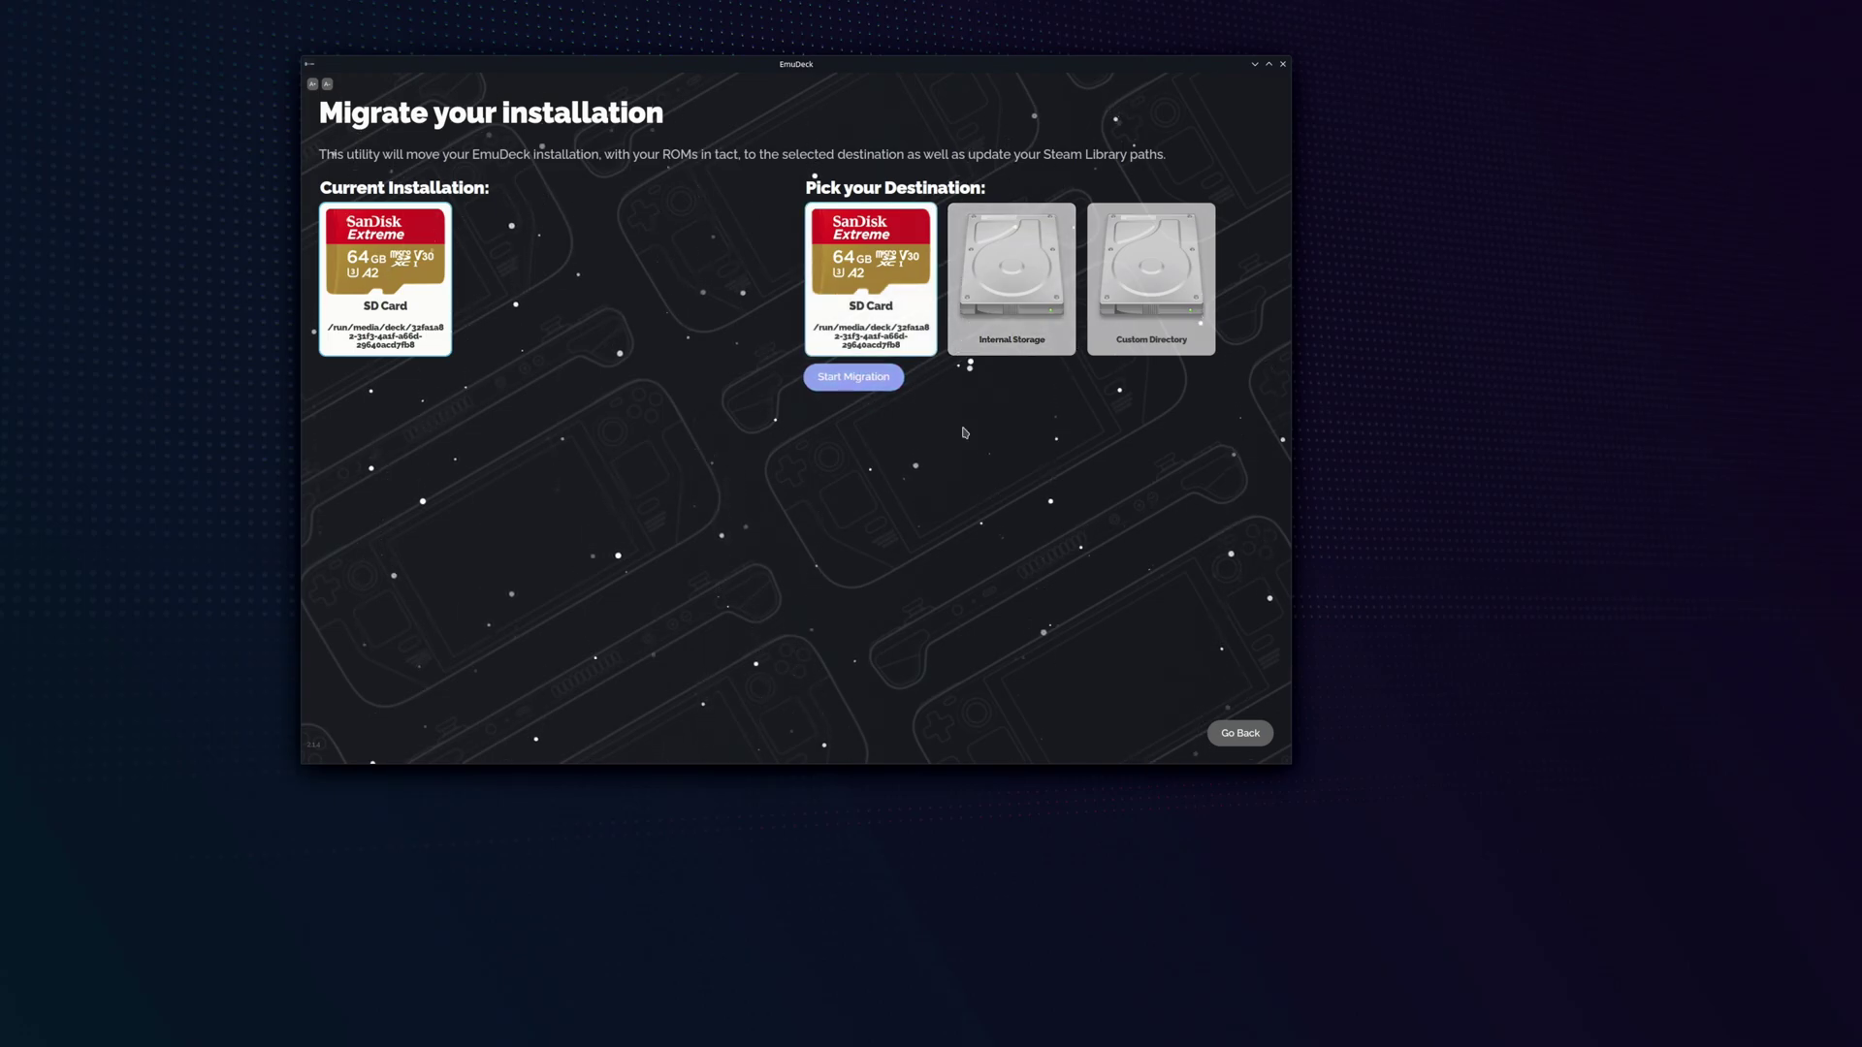
Examine EmuDeck's Quick Settings for bezels, aspect ratios, CRT and LCD shaders and AutoSave, and return to the main page
click(1240, 734)
click(688, 201)
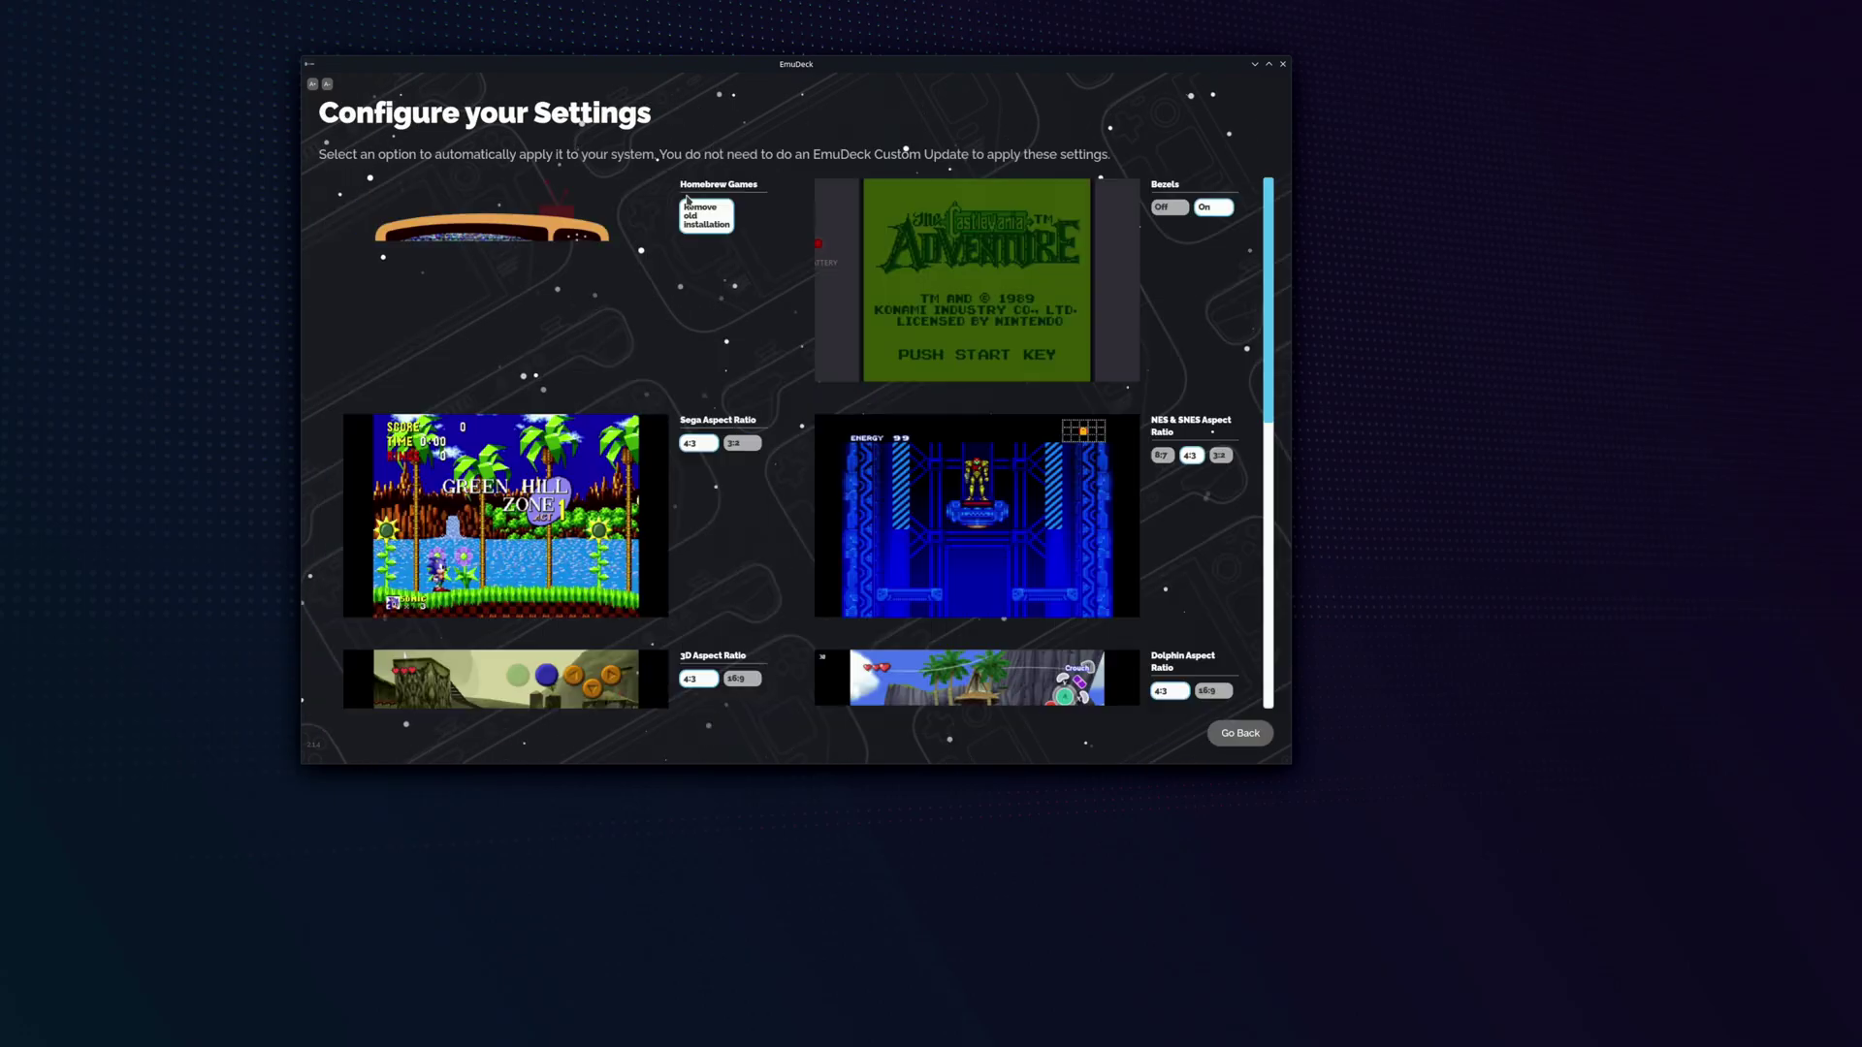
scroll(679, 308, down, 5)
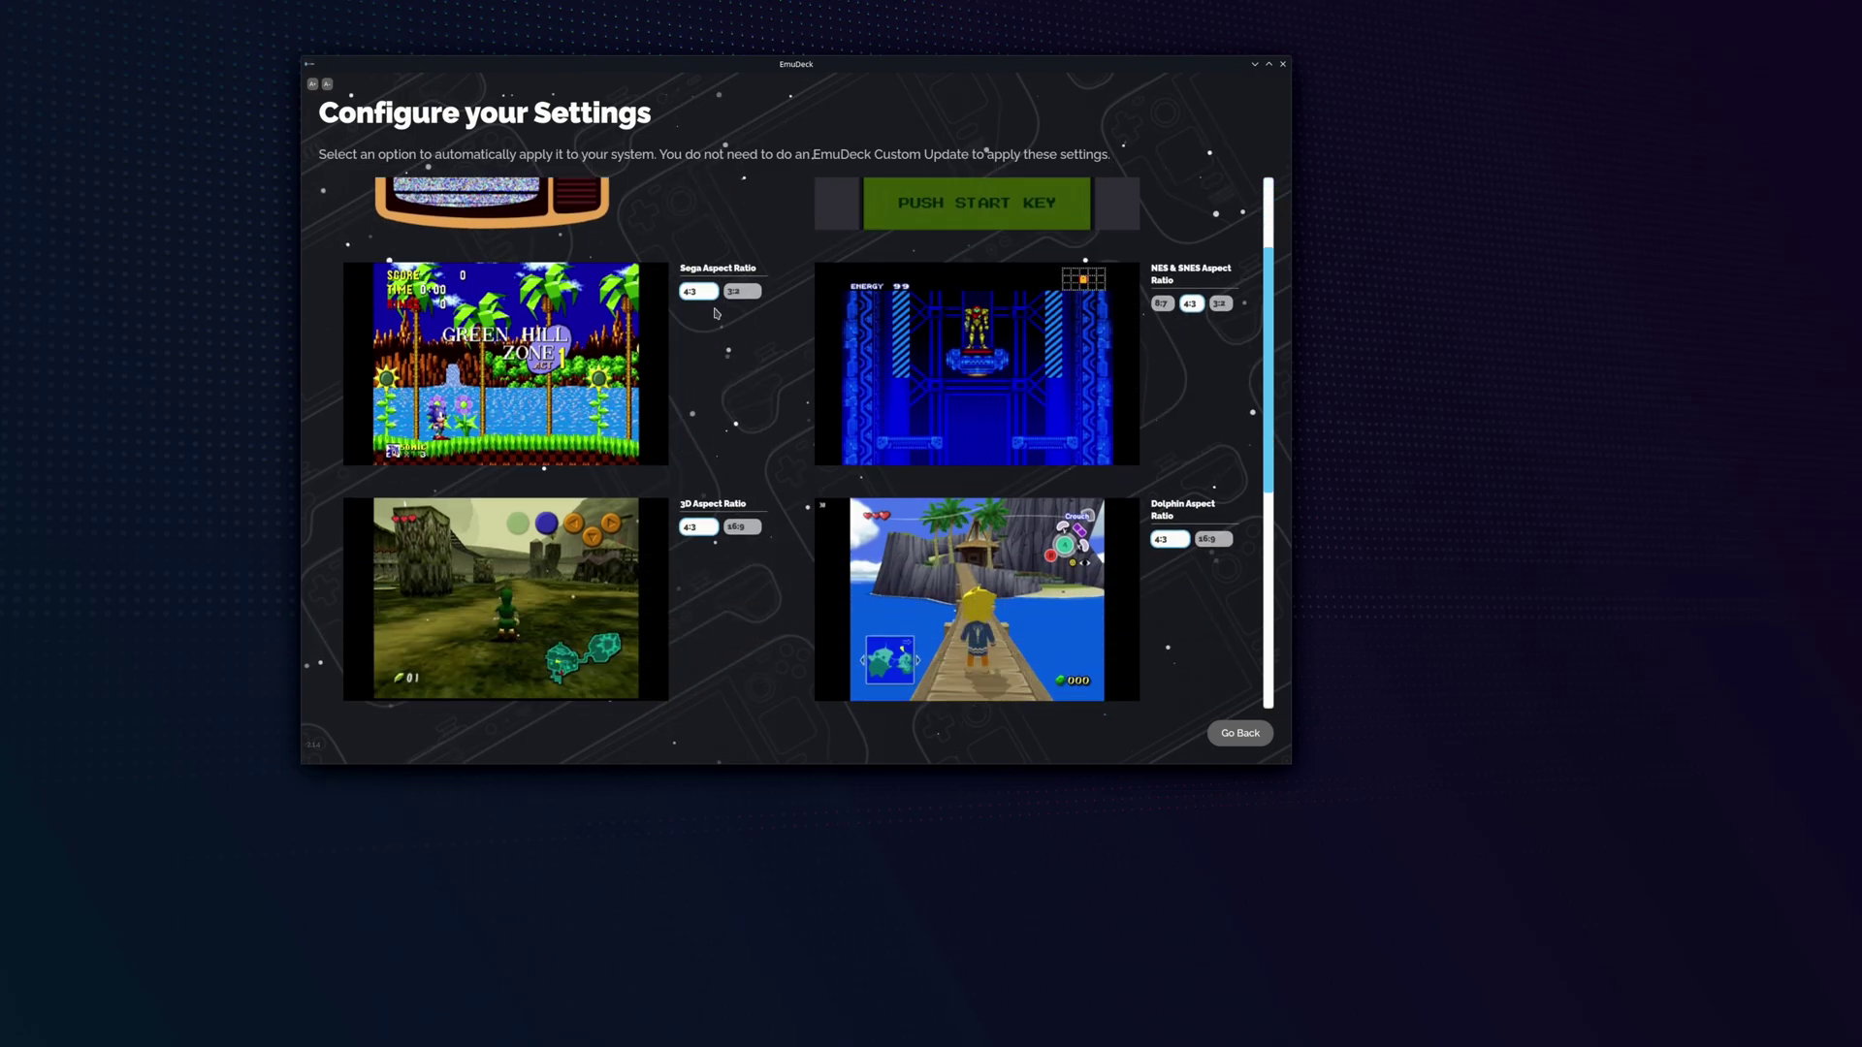
scroll(720, 307, down, 3)
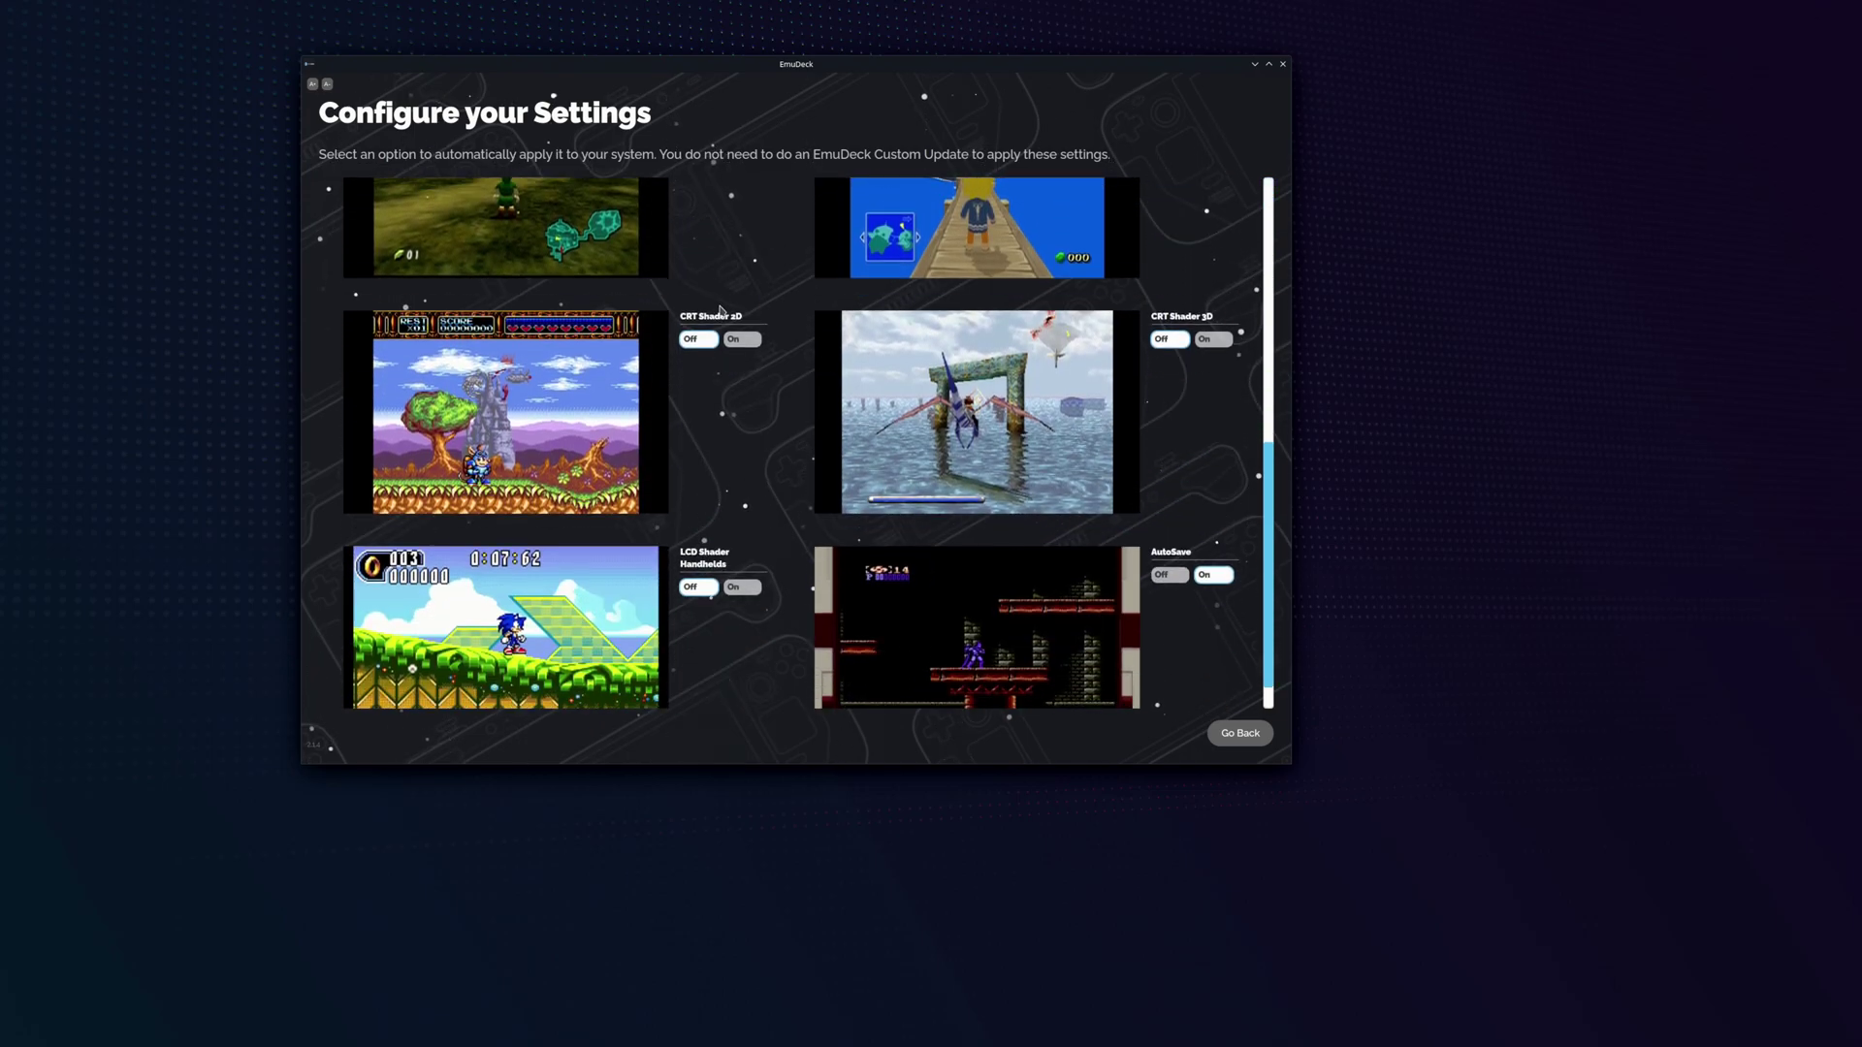
click(1239, 734)
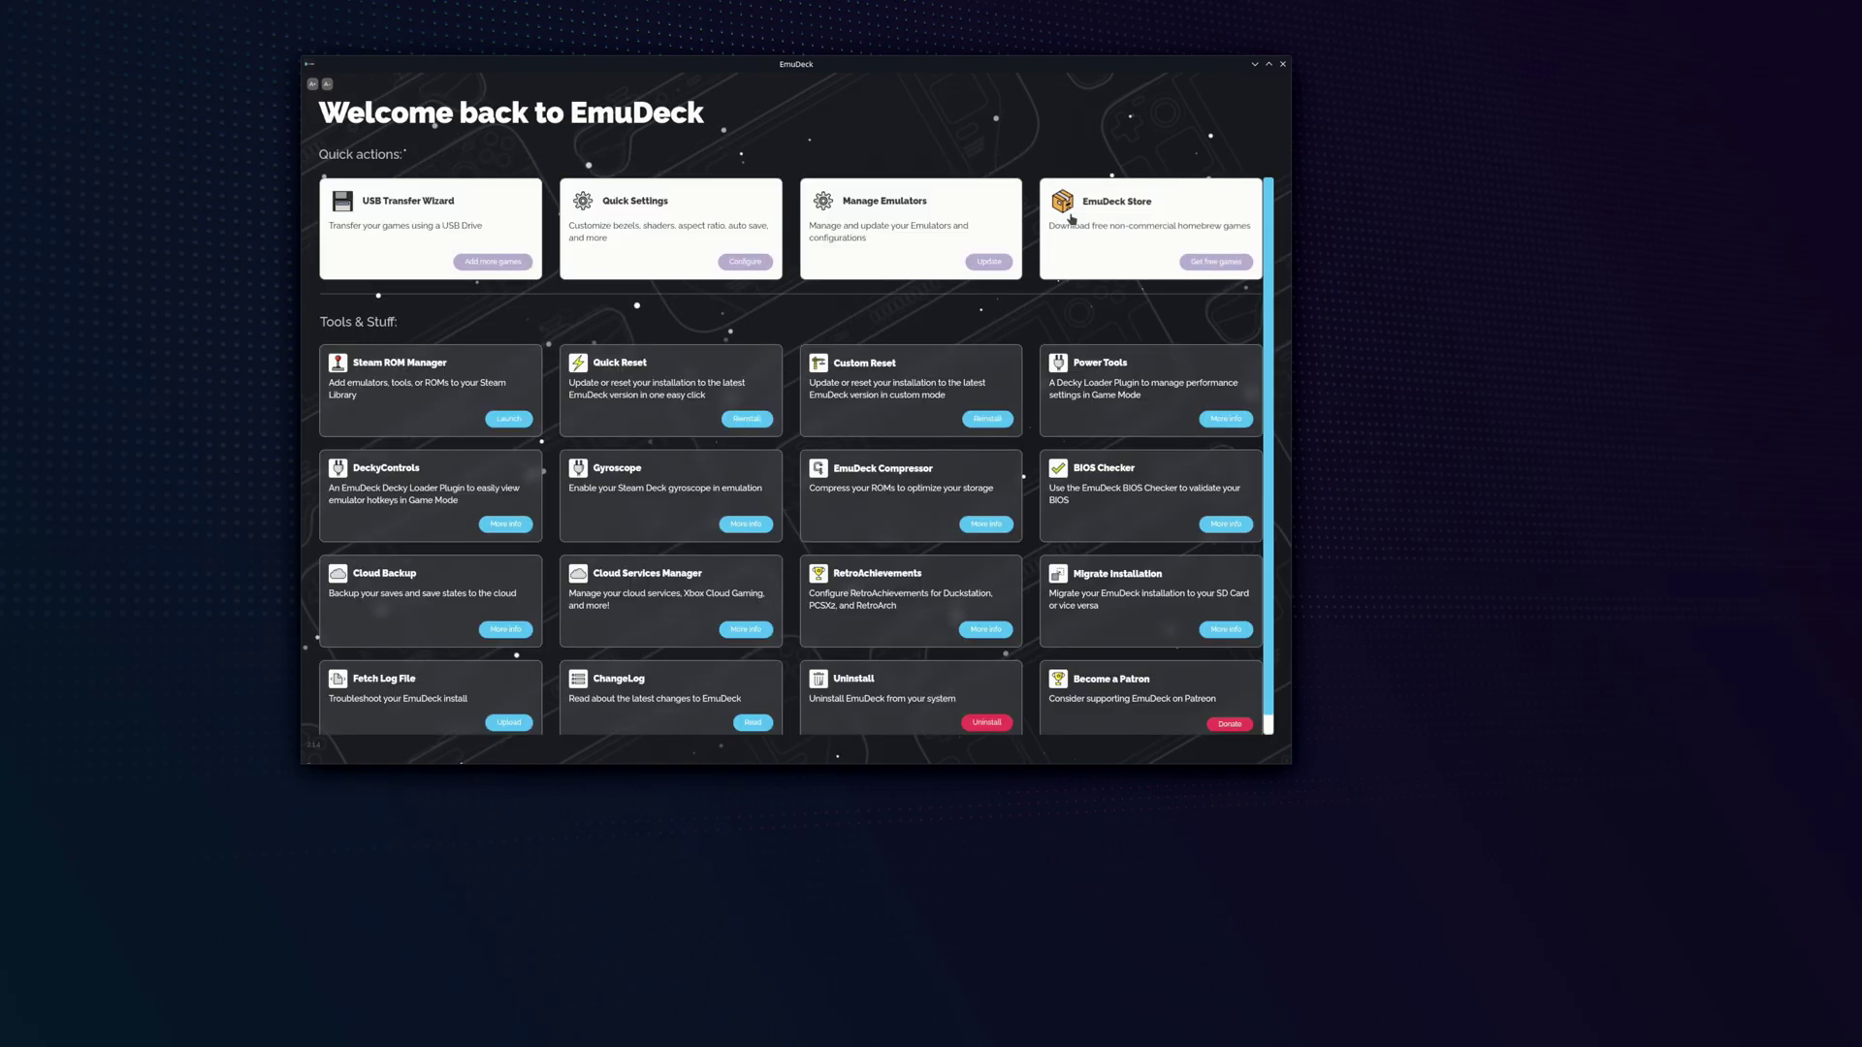
Open the EmuDeck Store and view its homebrew games for NES
click(564, 444)
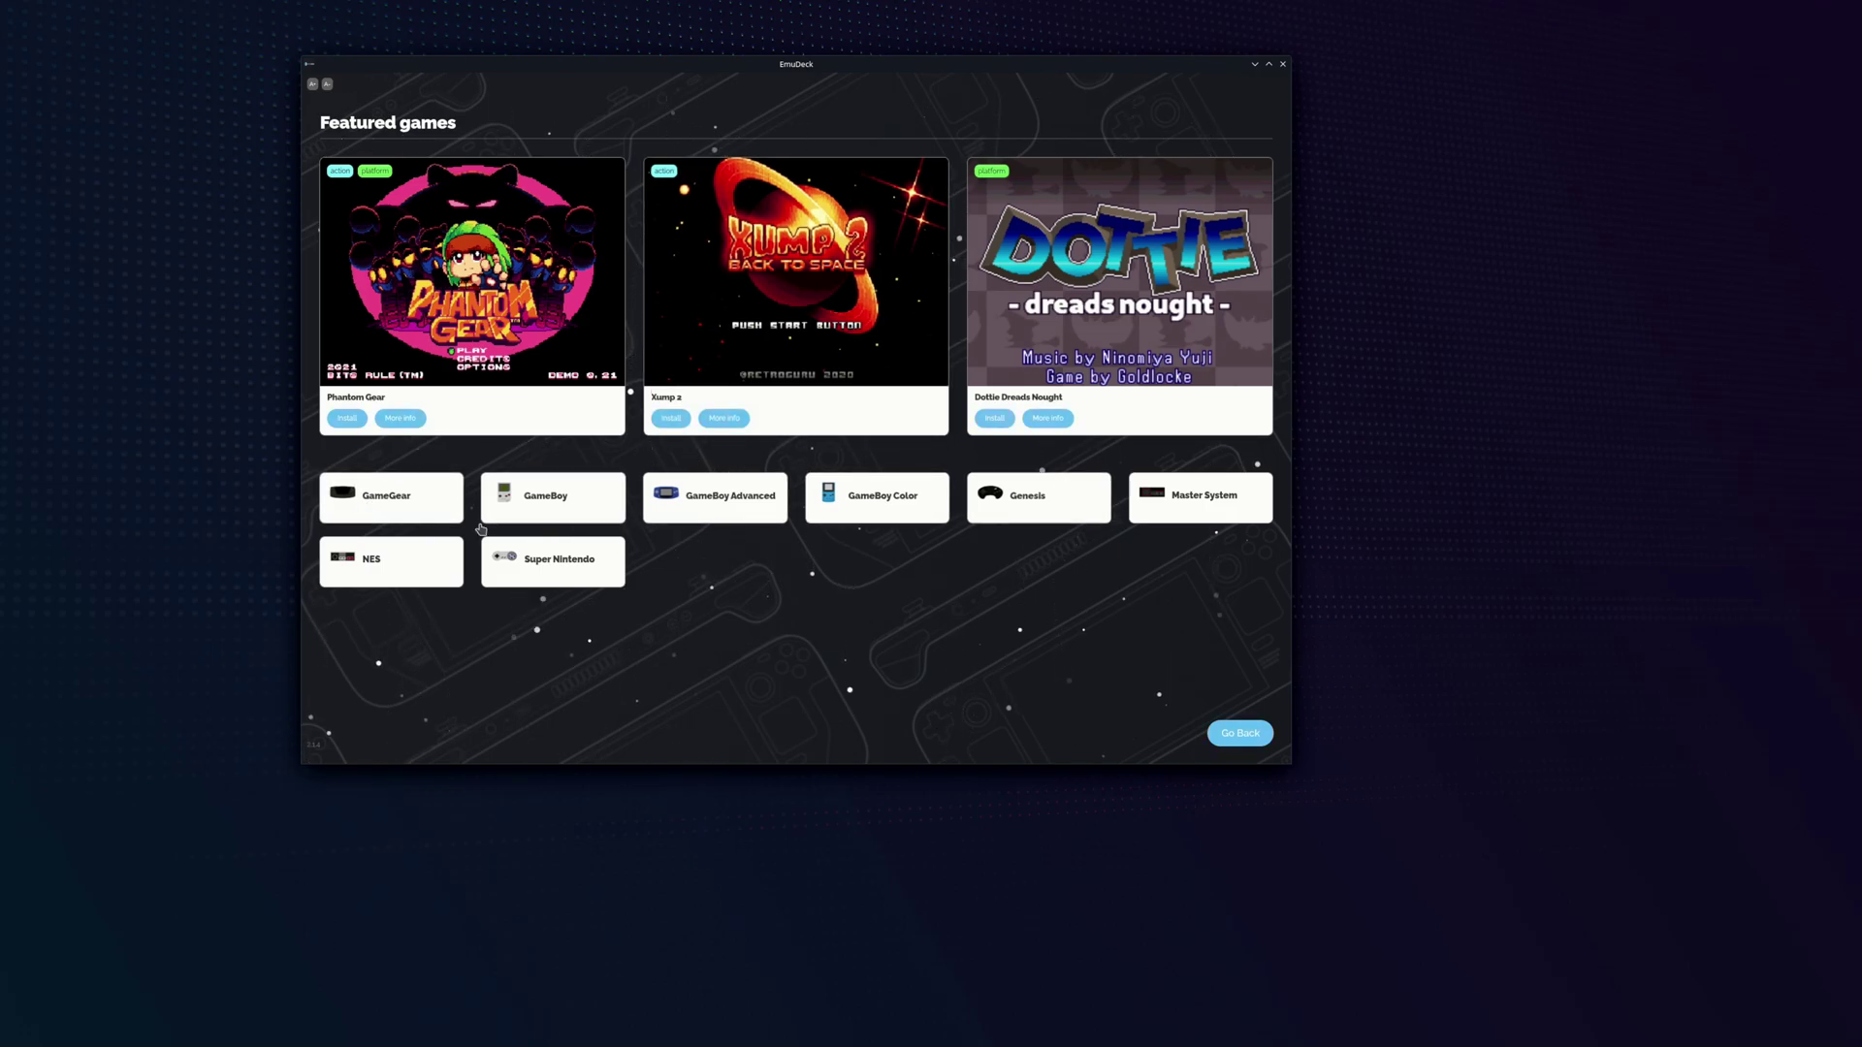
click(391, 561)
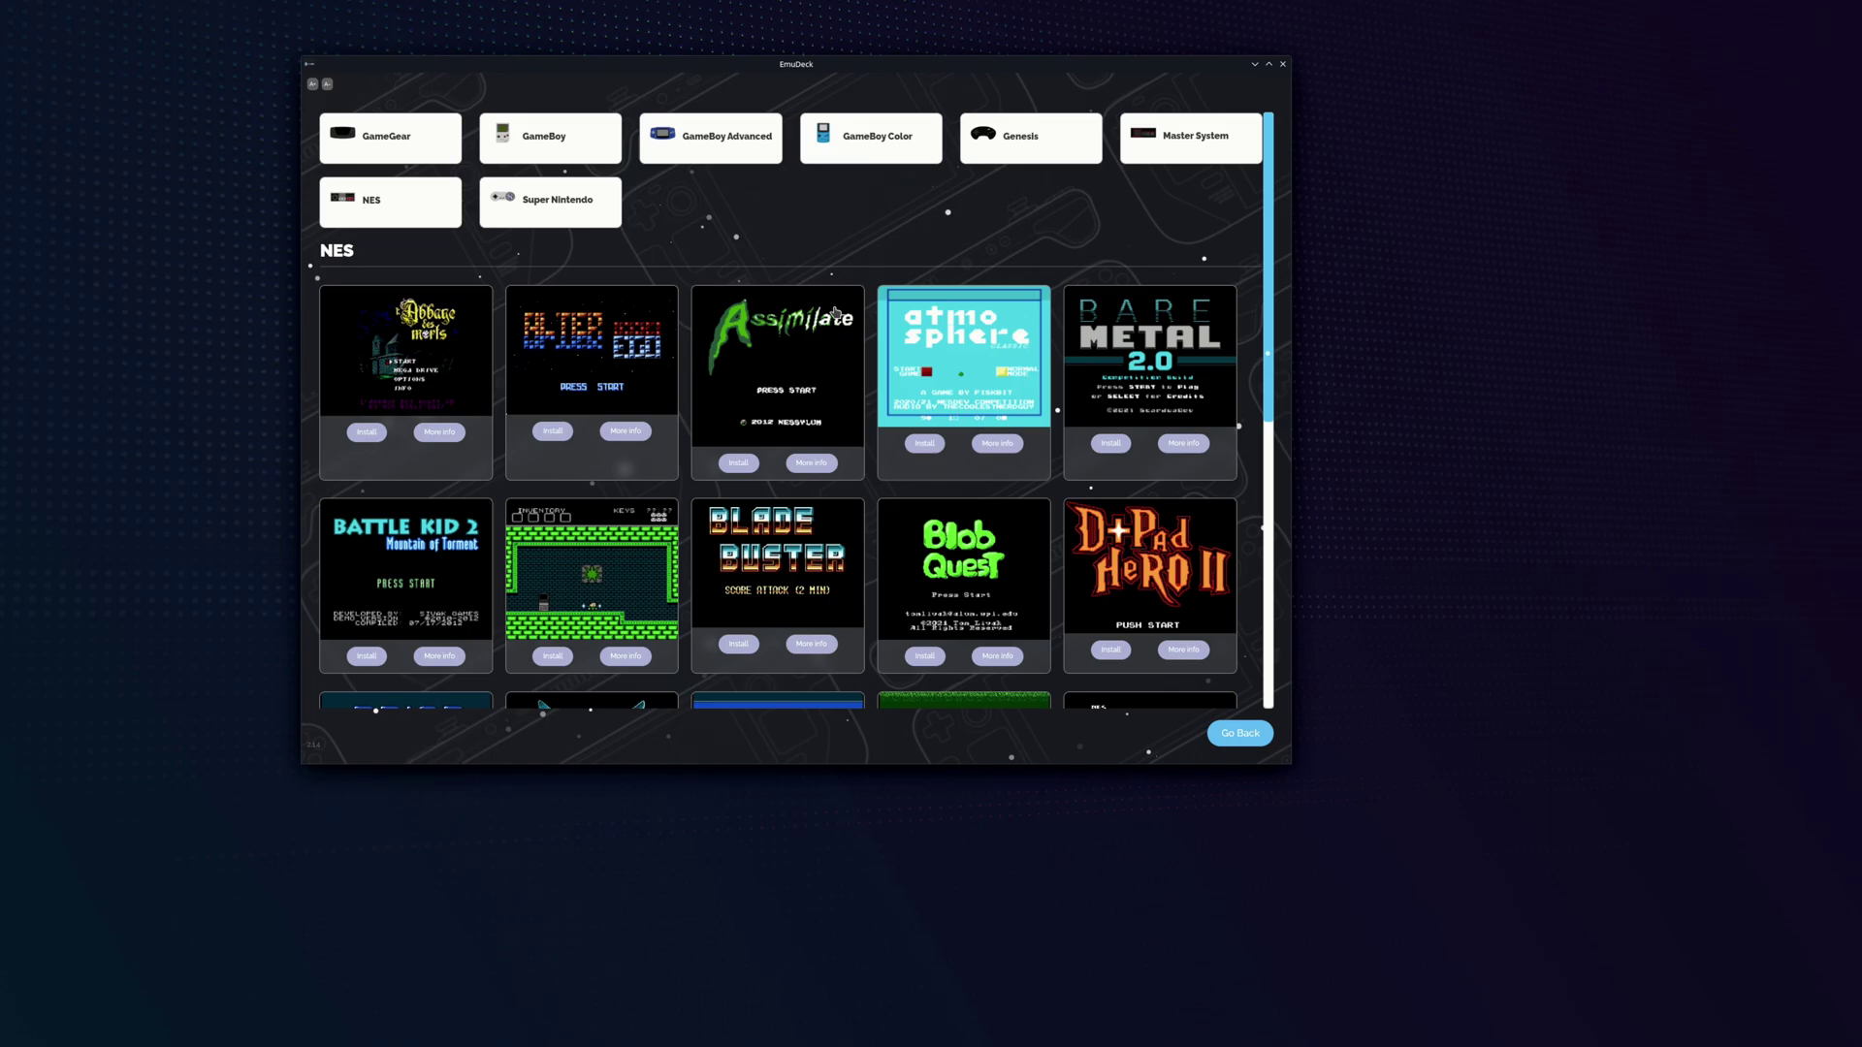
click(426, 149)
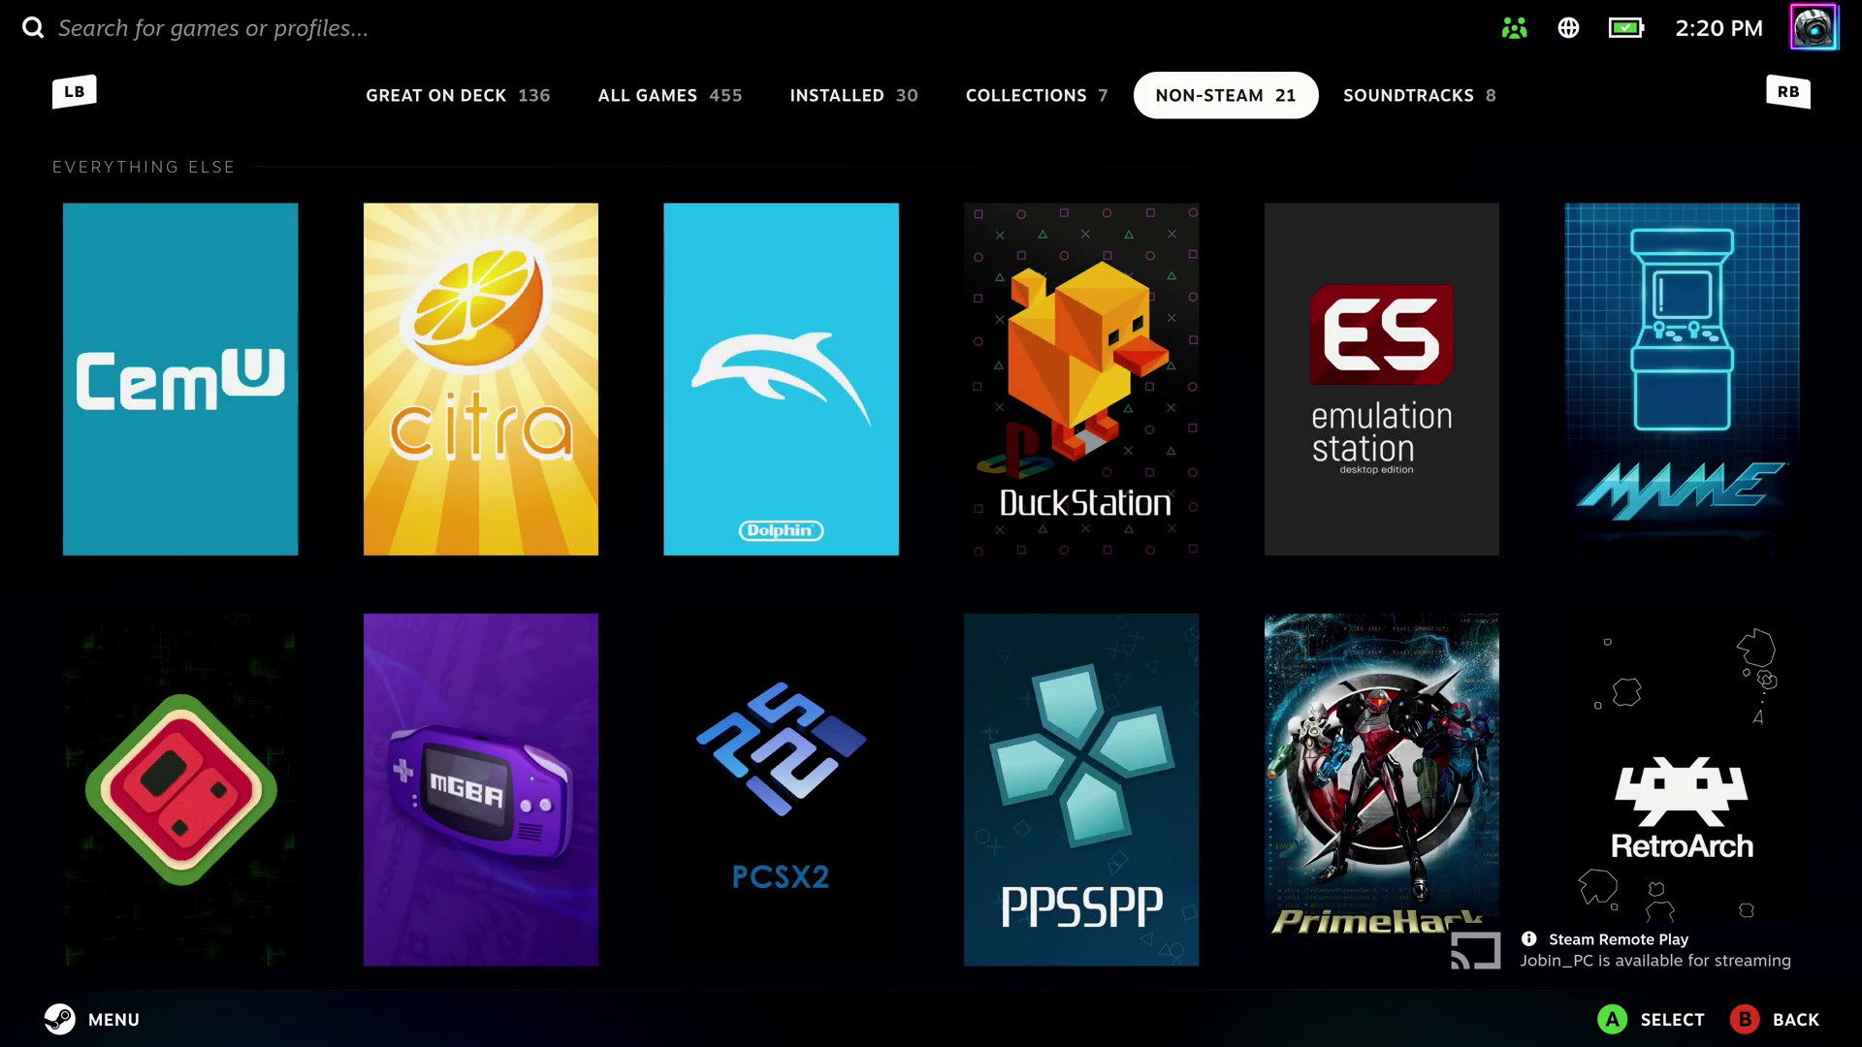
Look through the emulators and games in the Non-Steam section of the Steam library in Game Mode
key(Page_Up)
key(Page_Down)
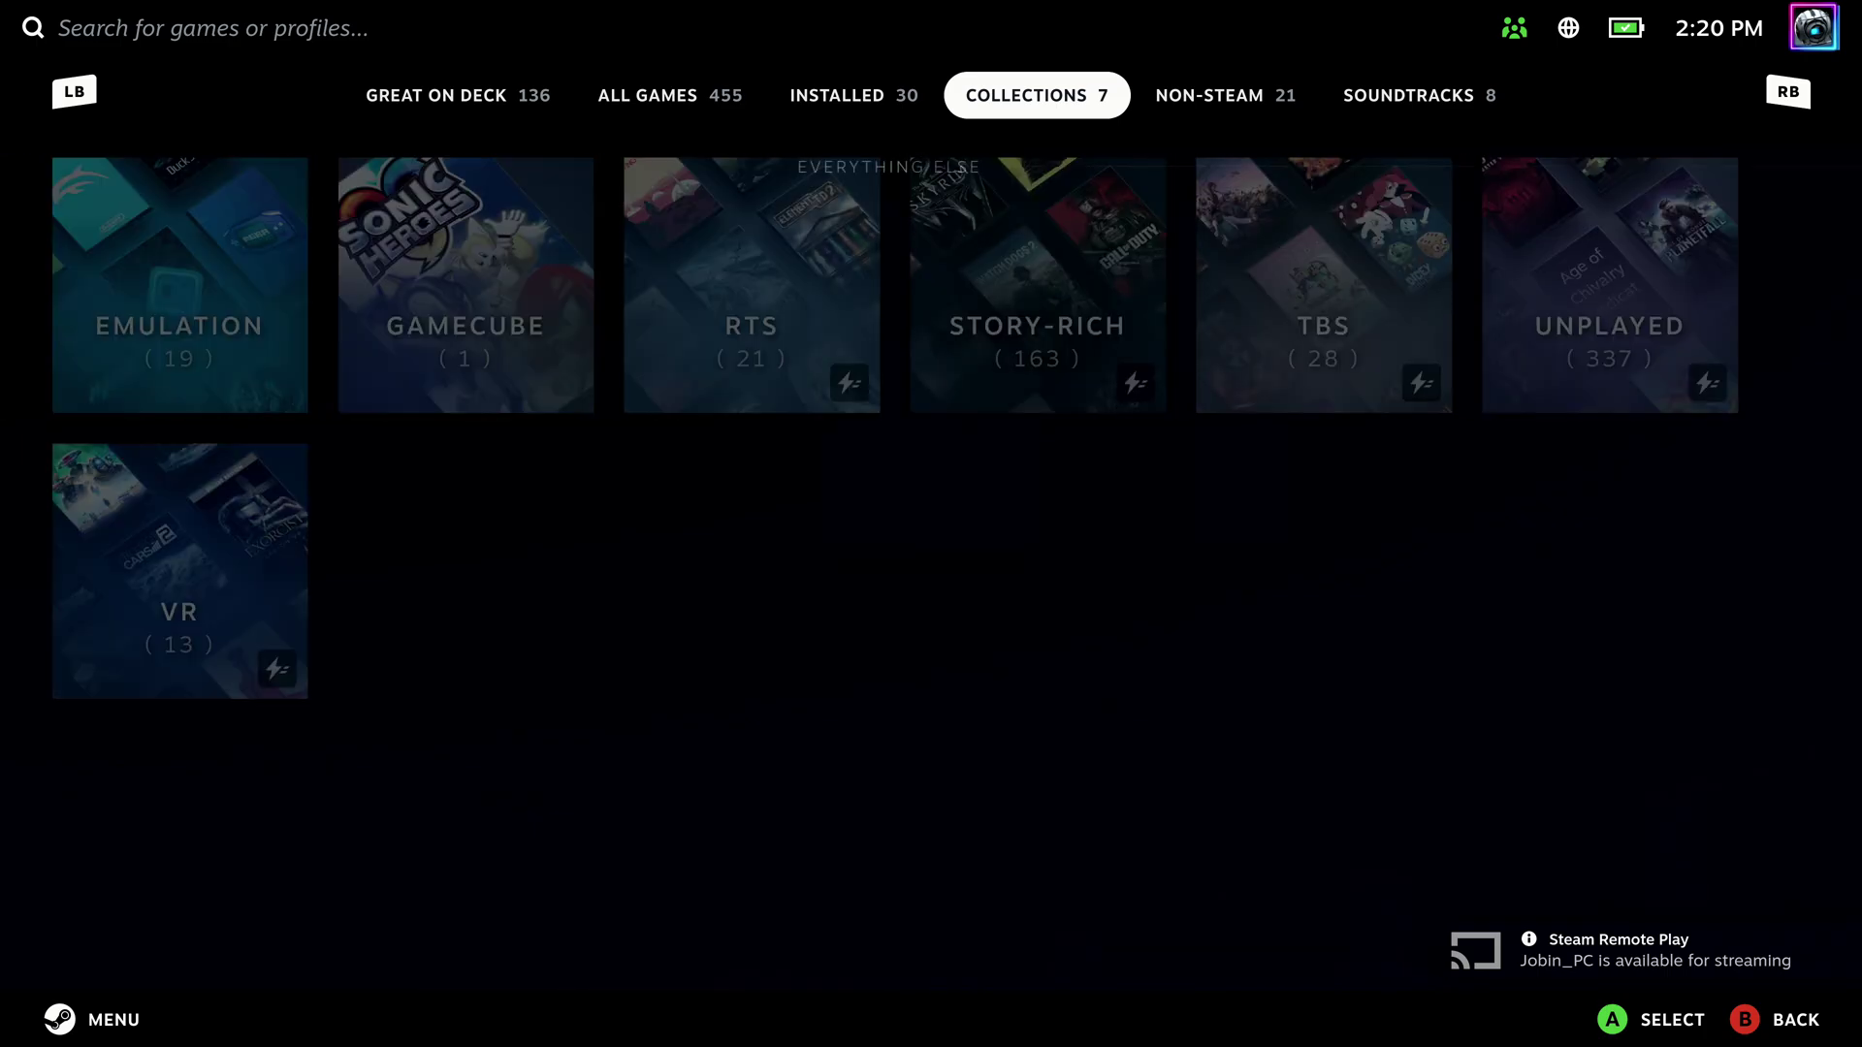
key(Down)
key(Down)
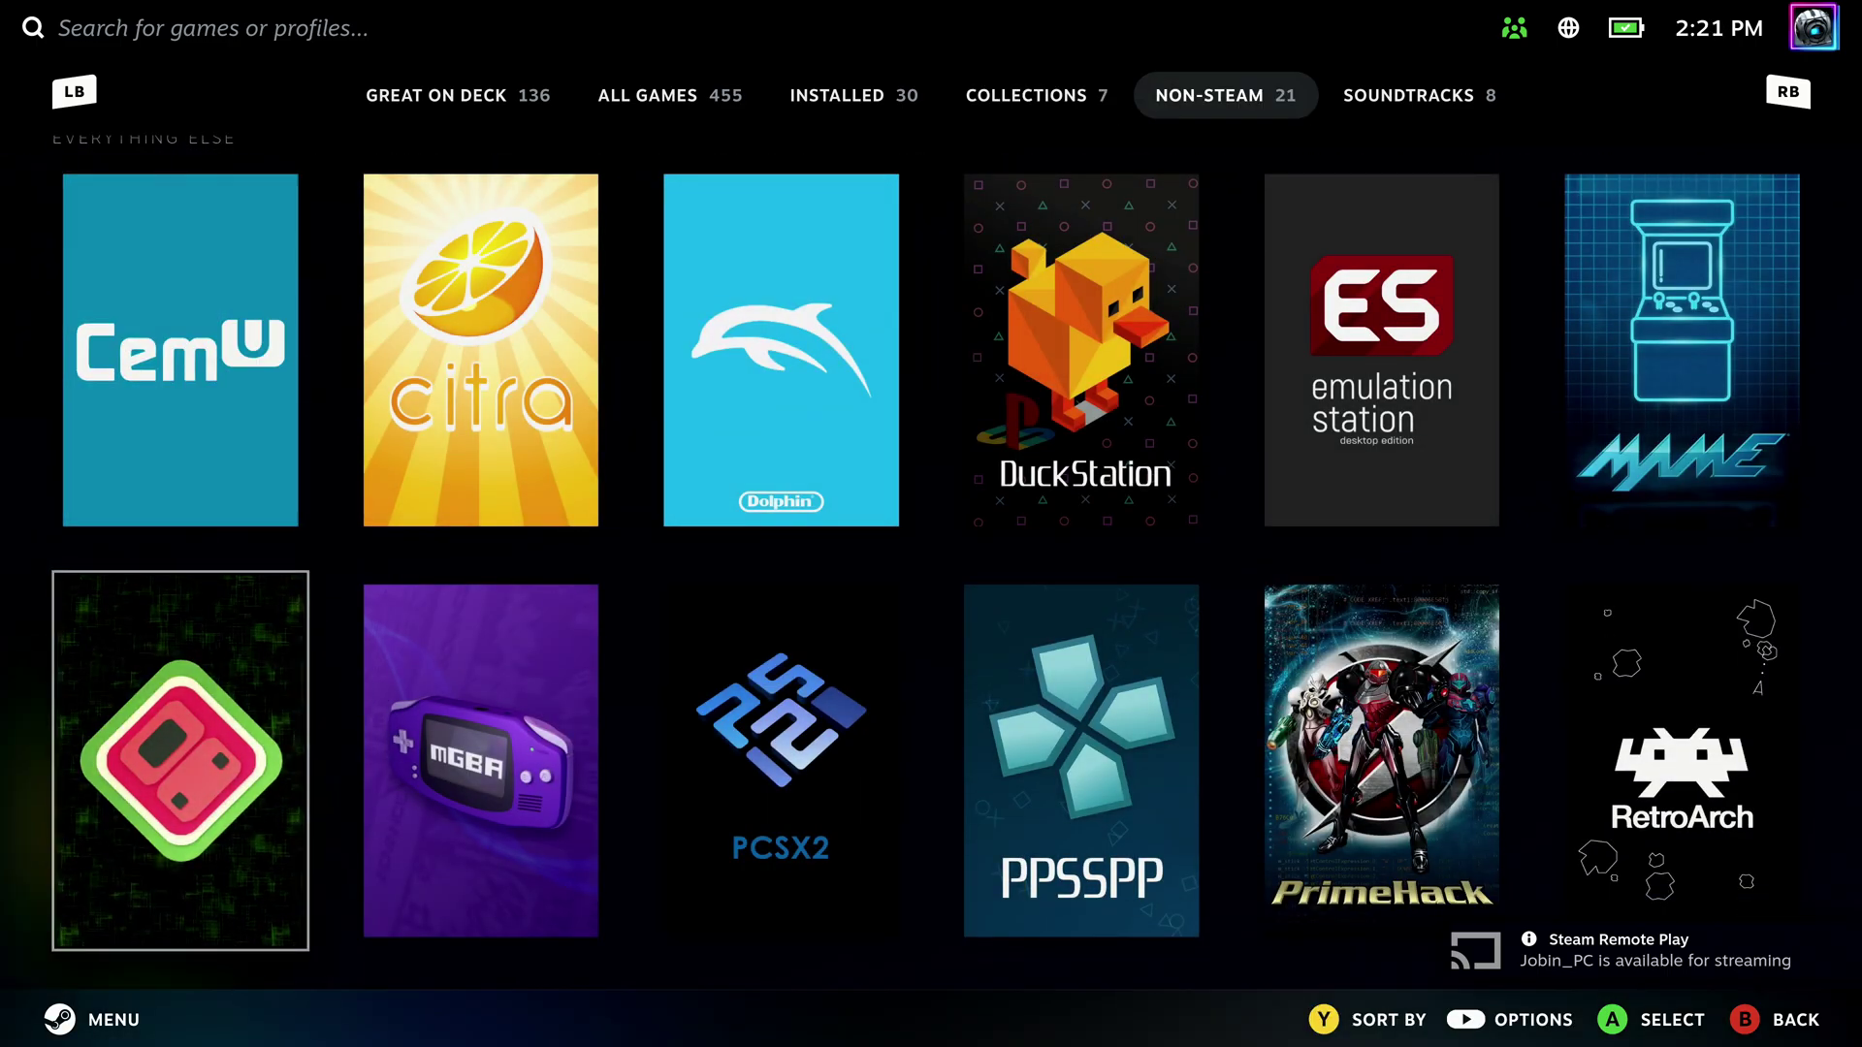
key(Right)
key(Right)
key(Right)
key(Right)
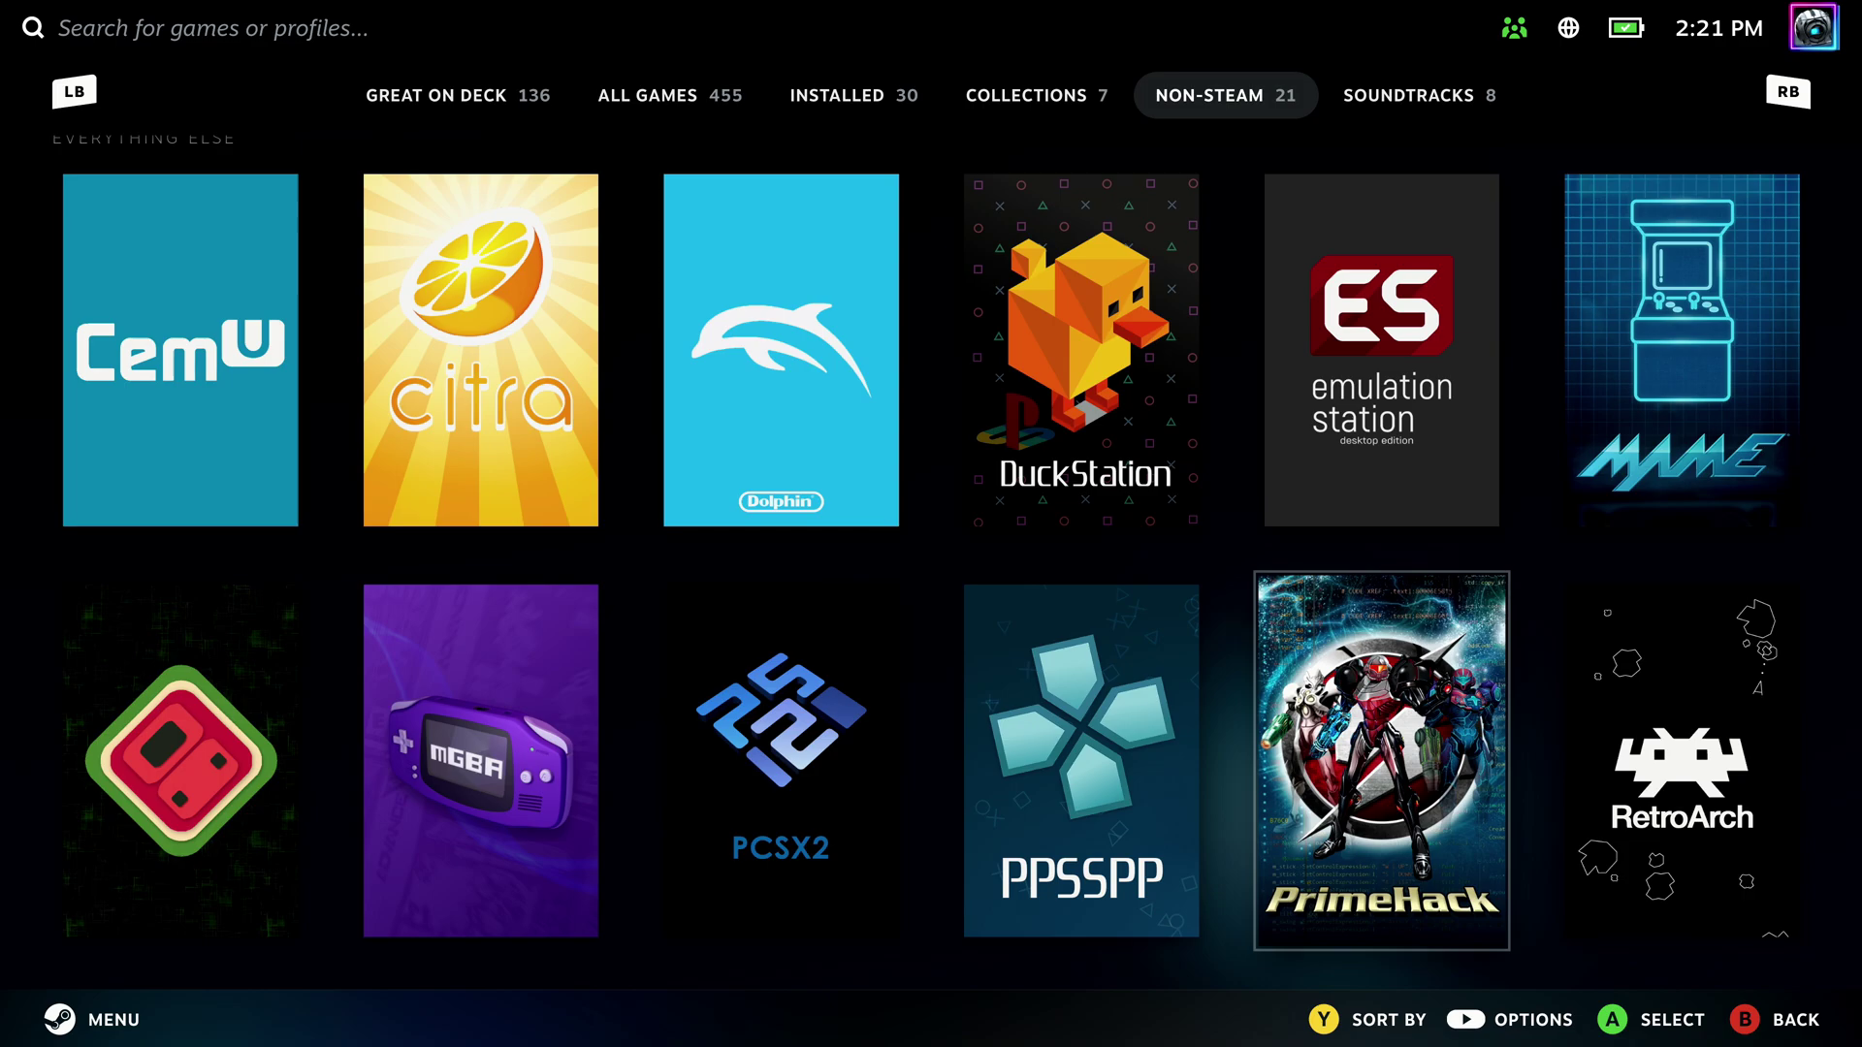
key(Down)
key(Down)
key(Up)
key(Right)
key(Right)
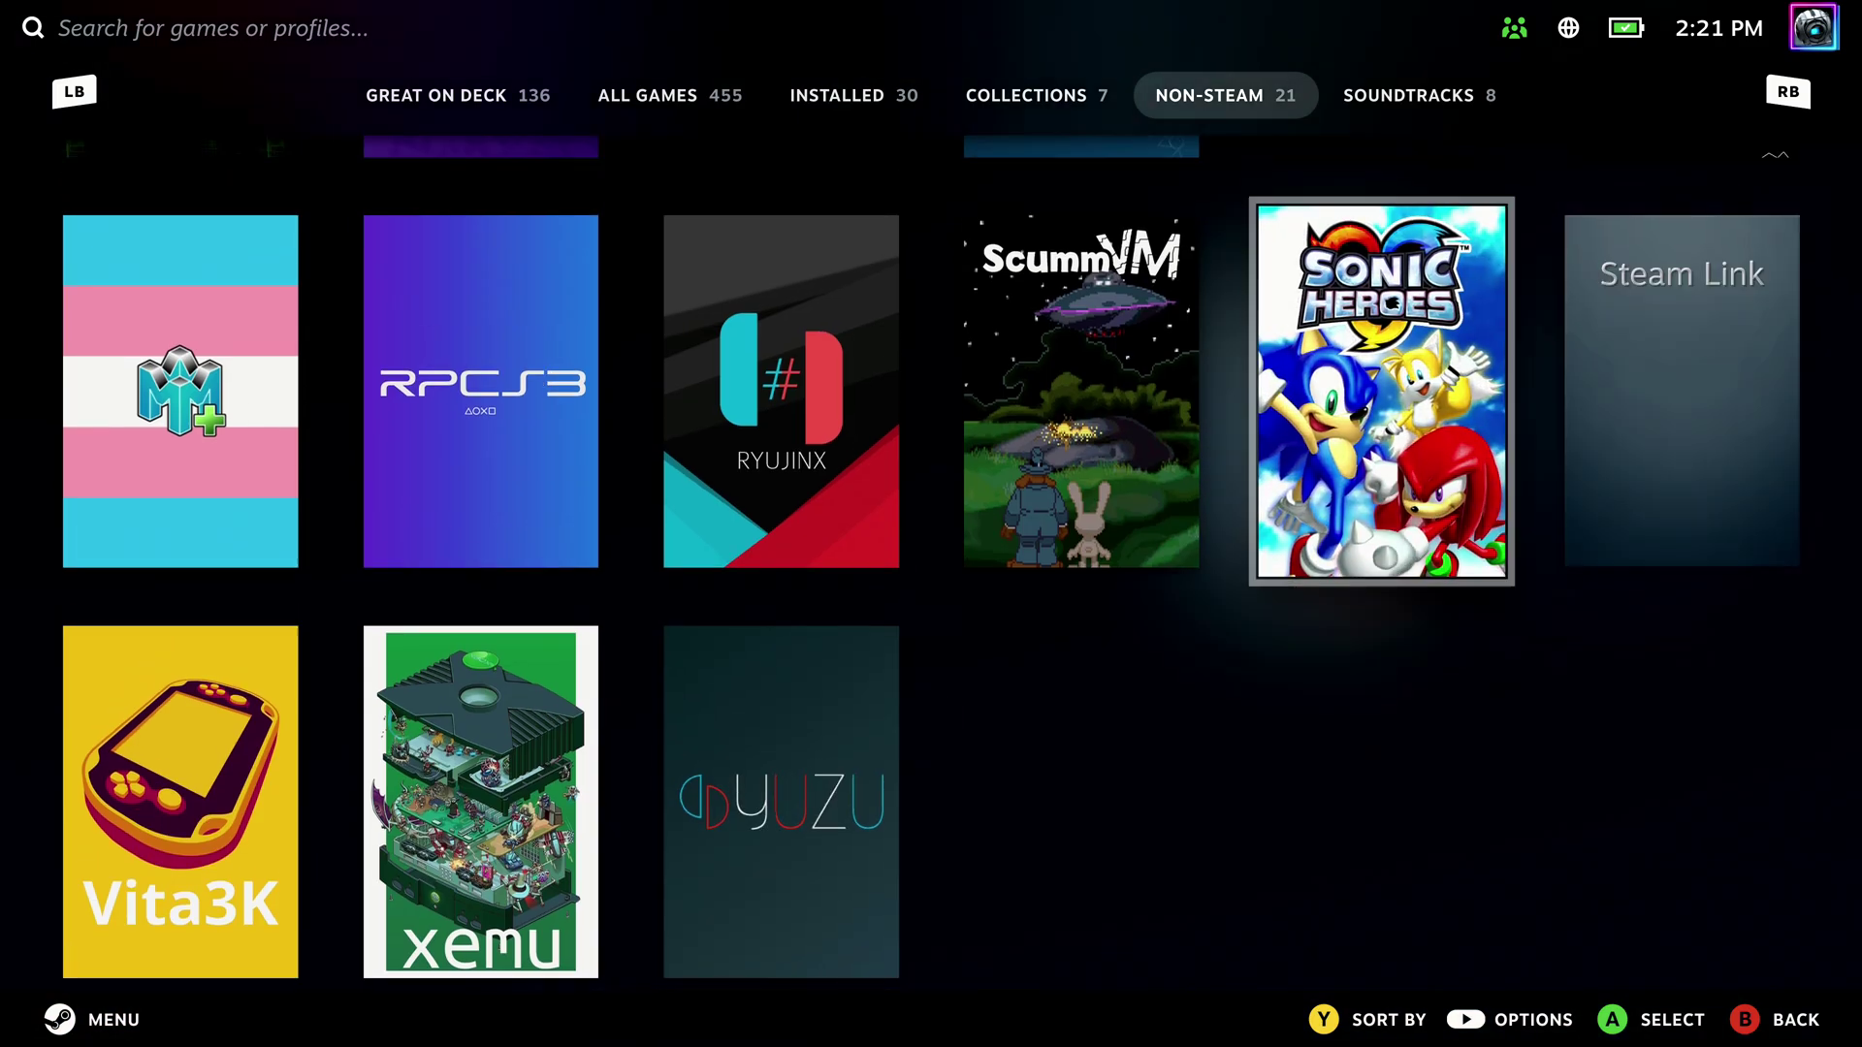
Launch EmulationStation DE from the first row of the Non-Steam library
key(Left)
key(Up)
key(Up)
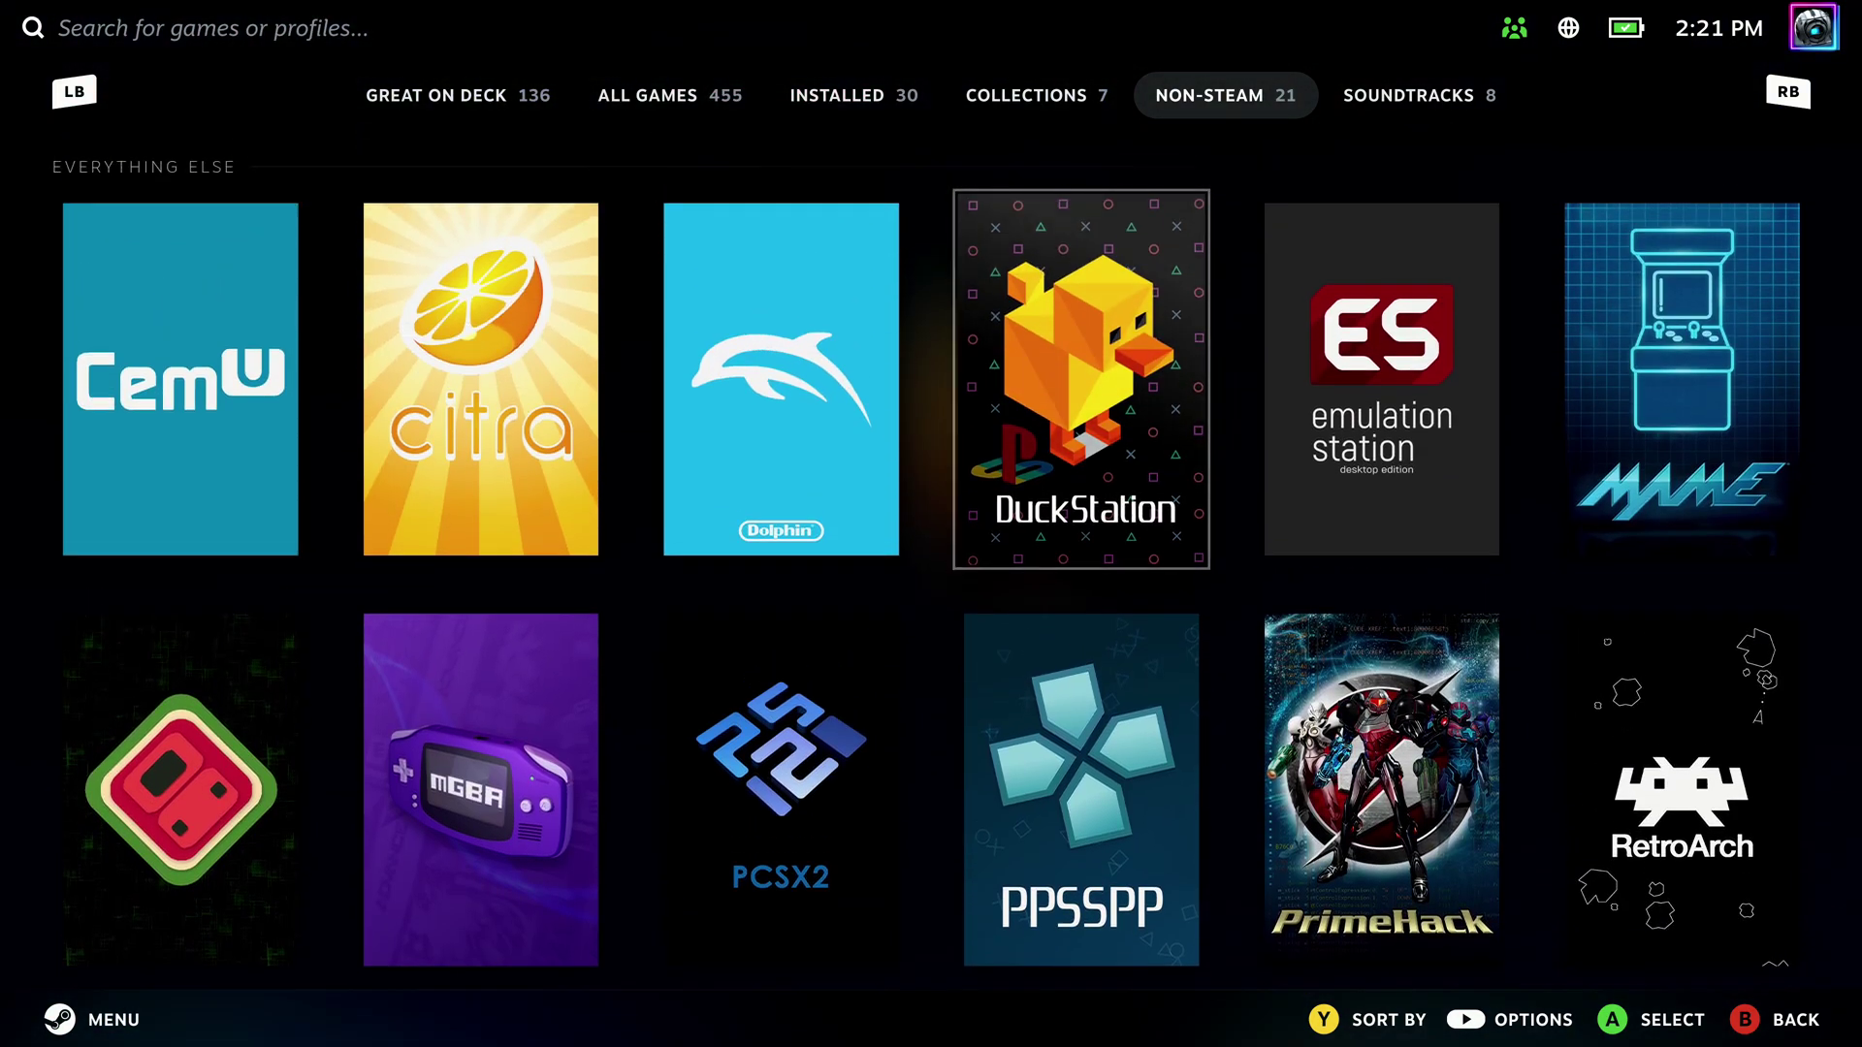
key(Right)
key(Return)
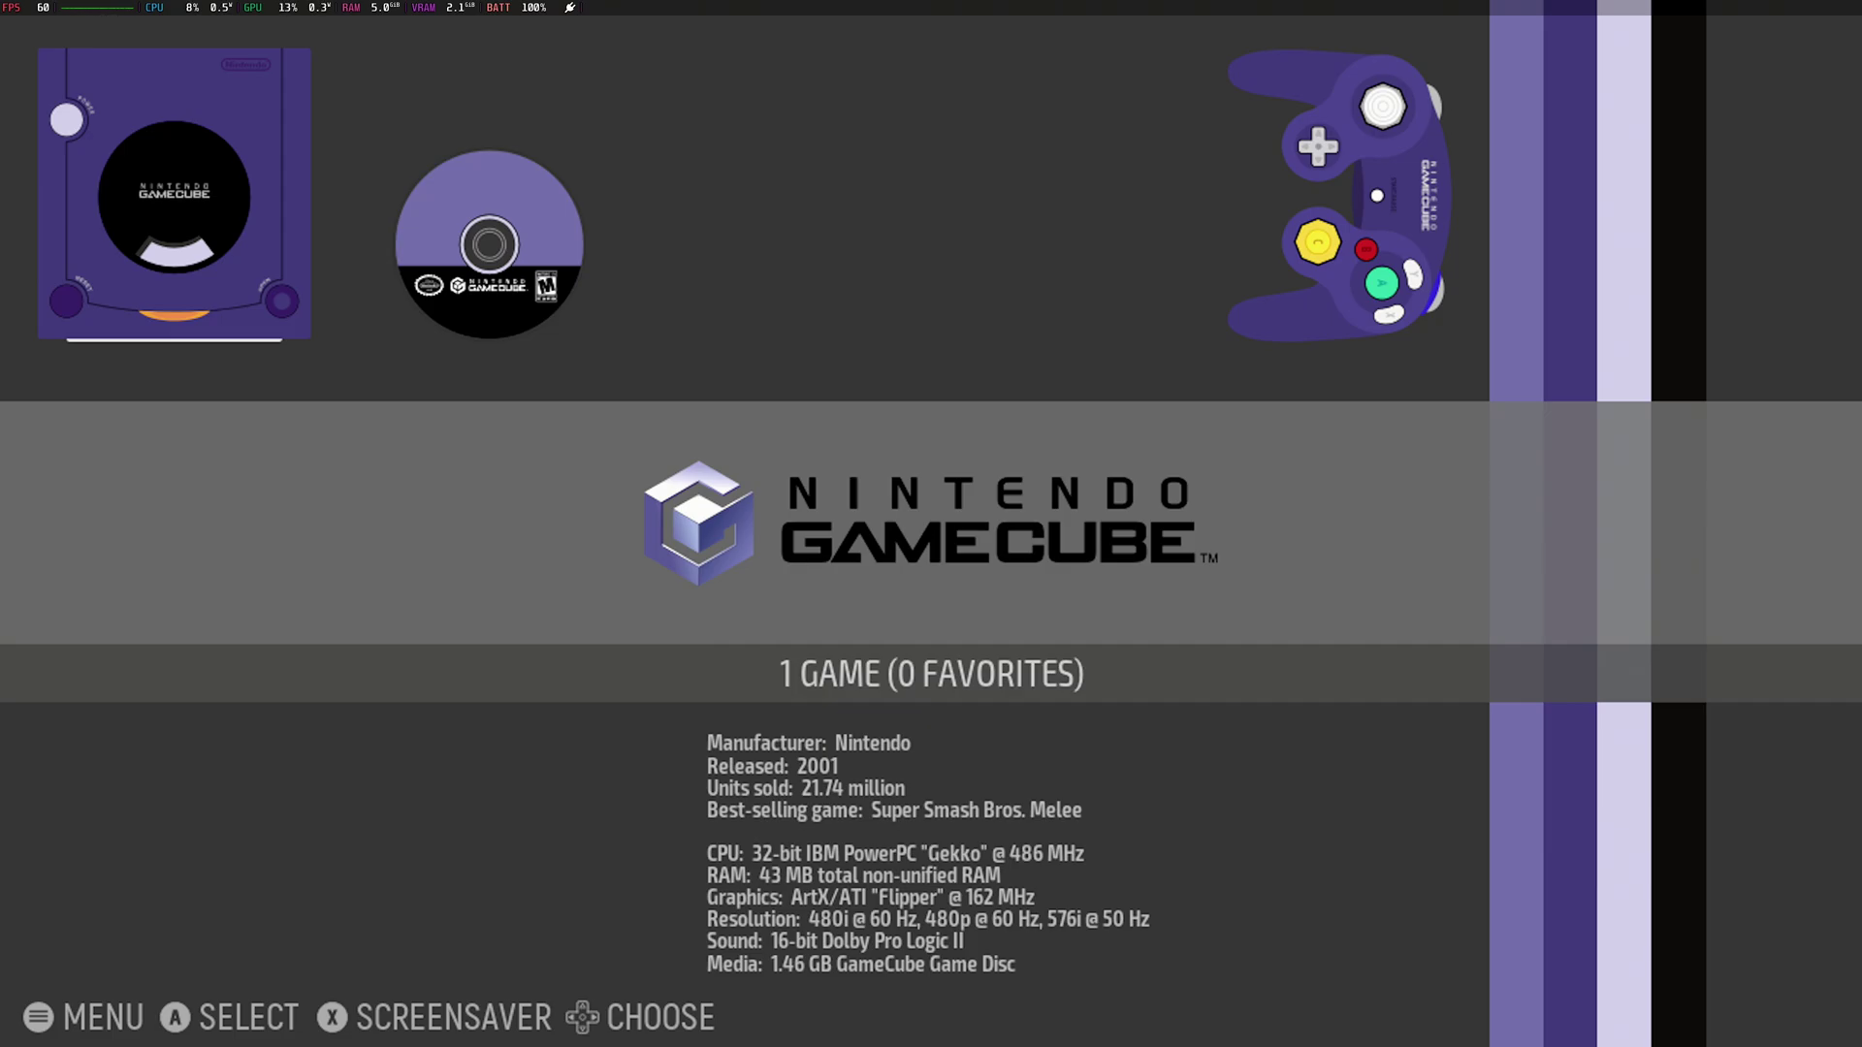
View EmulationStation DE's controller layout in the Steam menu, exit the program and return to the Non-Steam library
key(super)
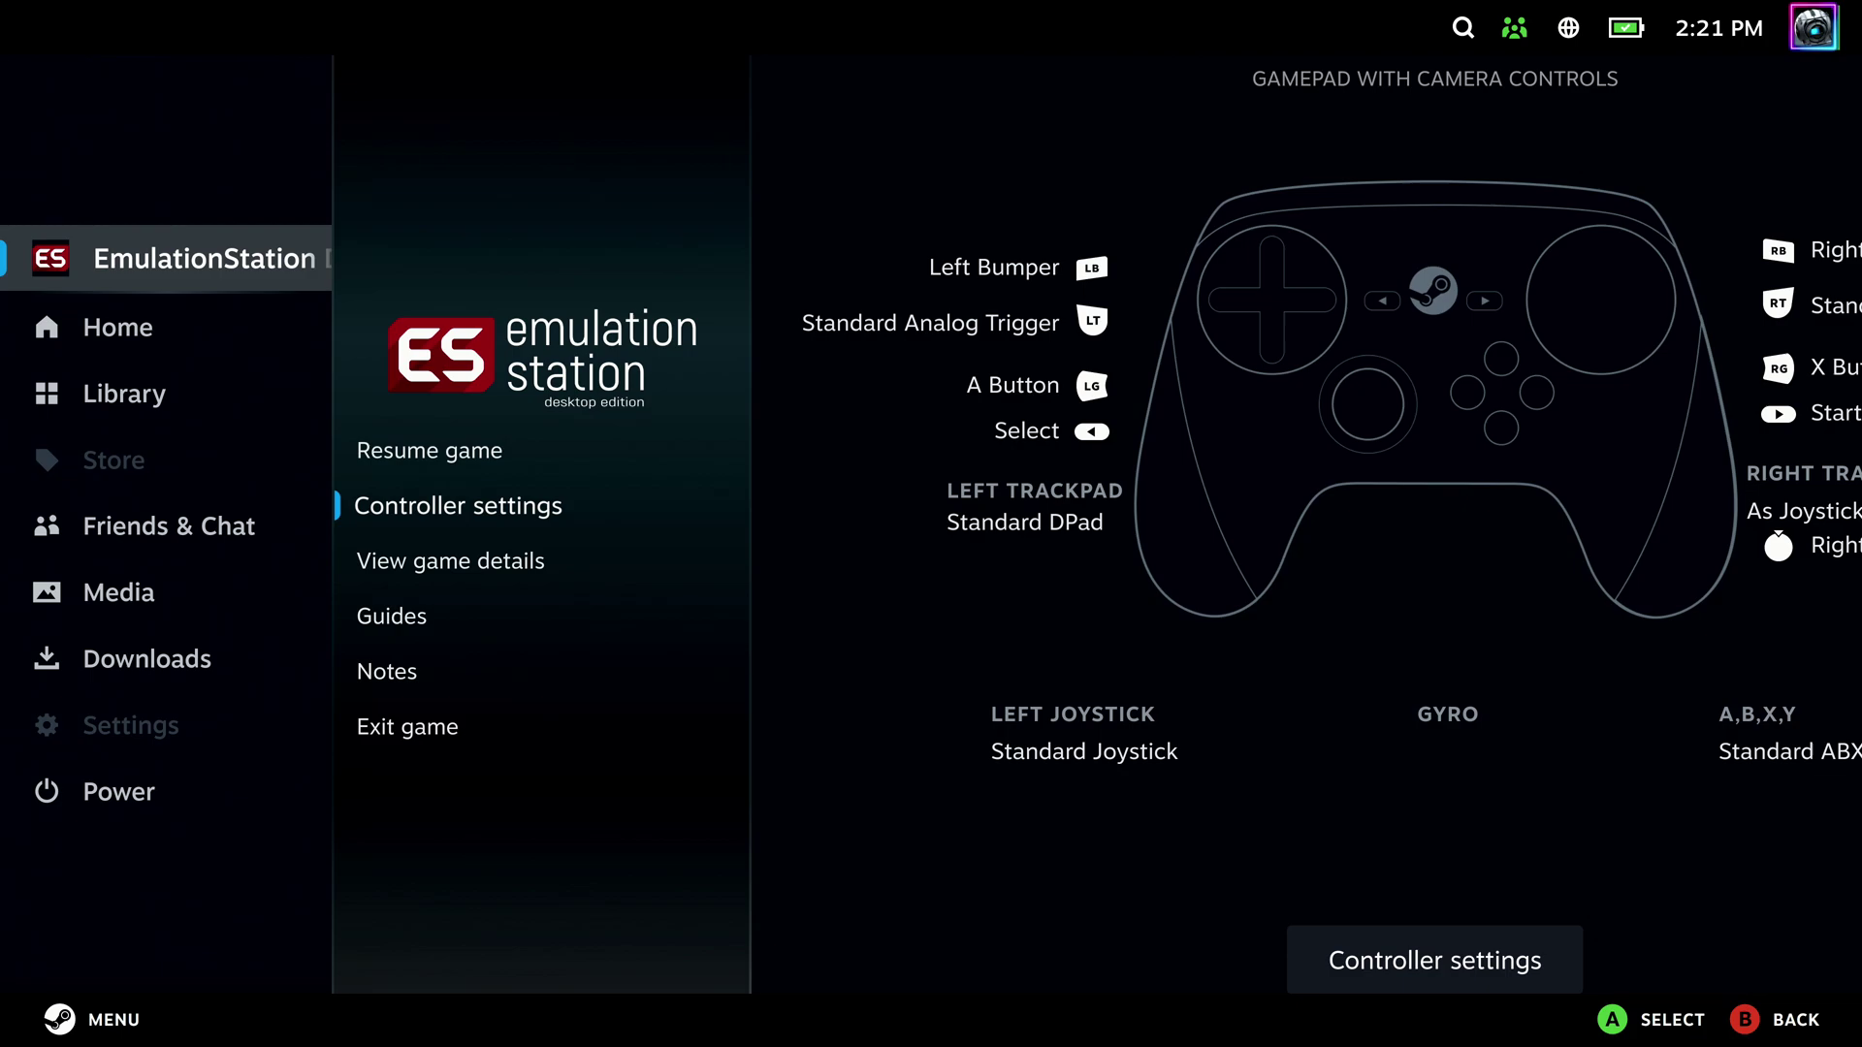
key(Down)
key(Down)
key(Up)
key(Up)
key(Right)
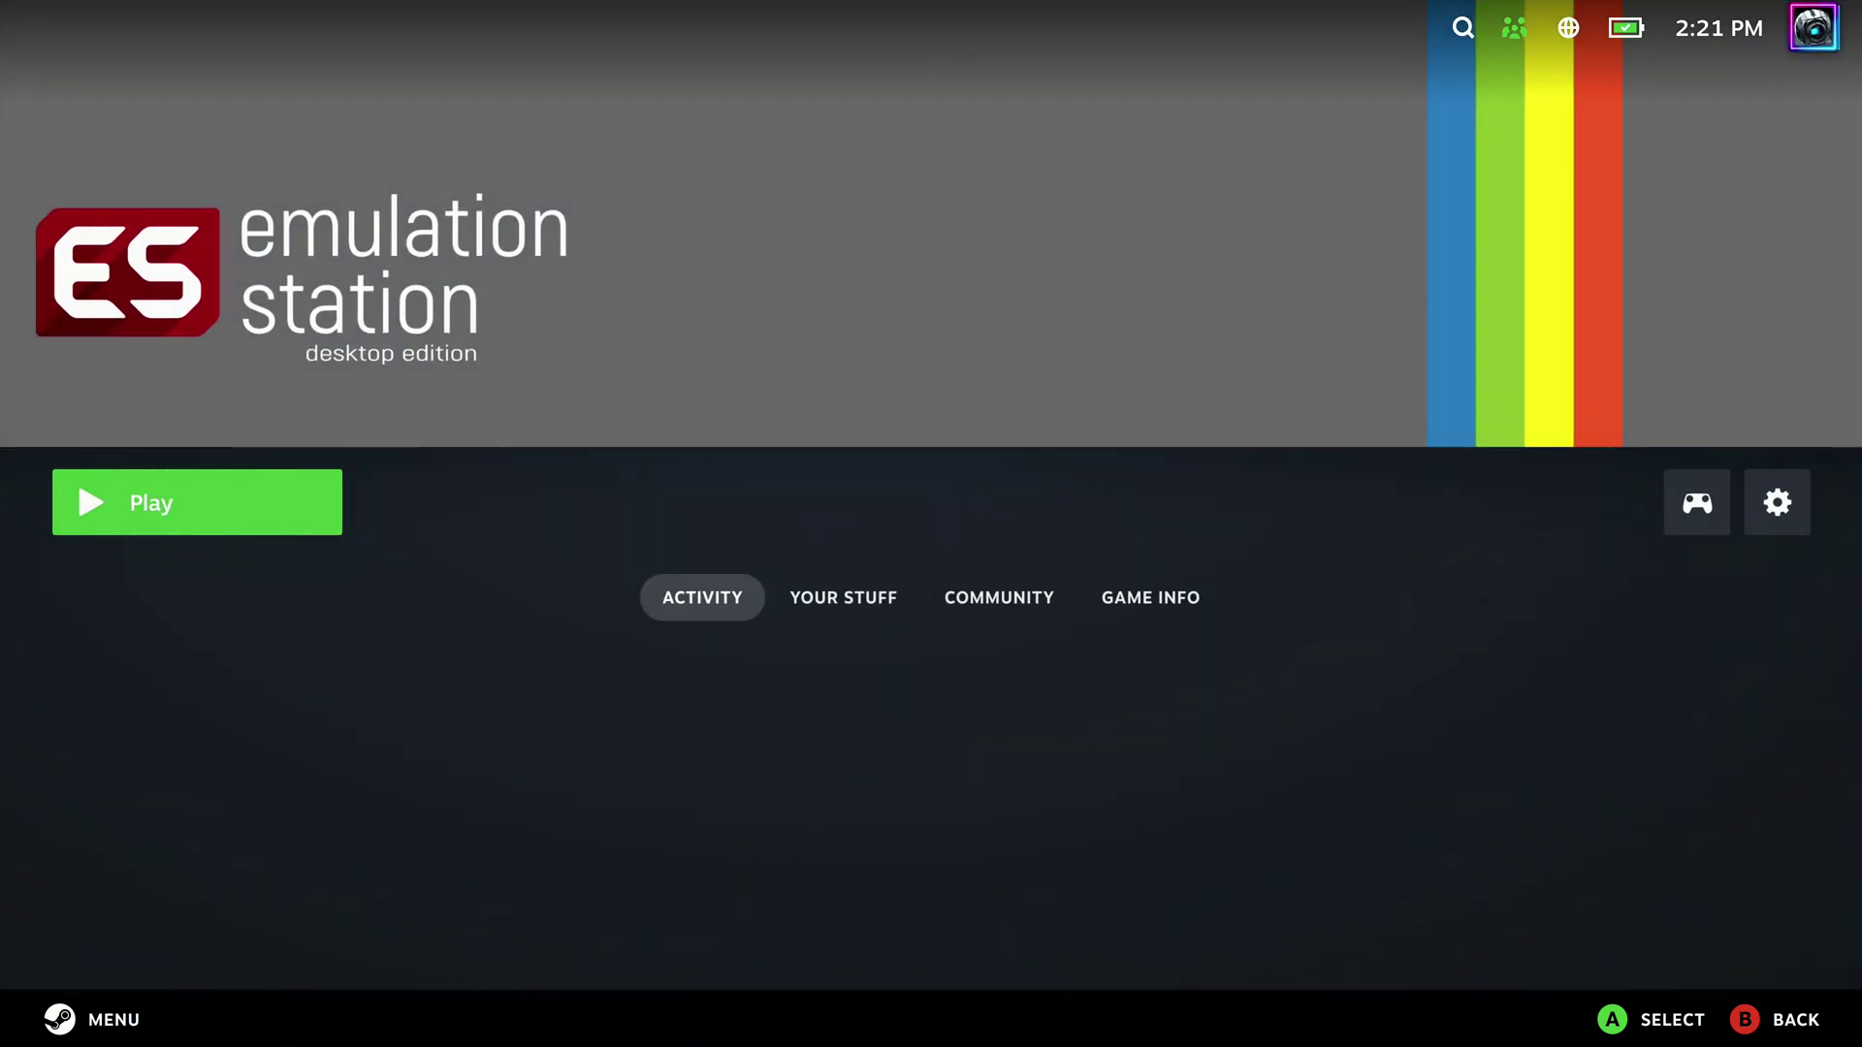
key(Escape)
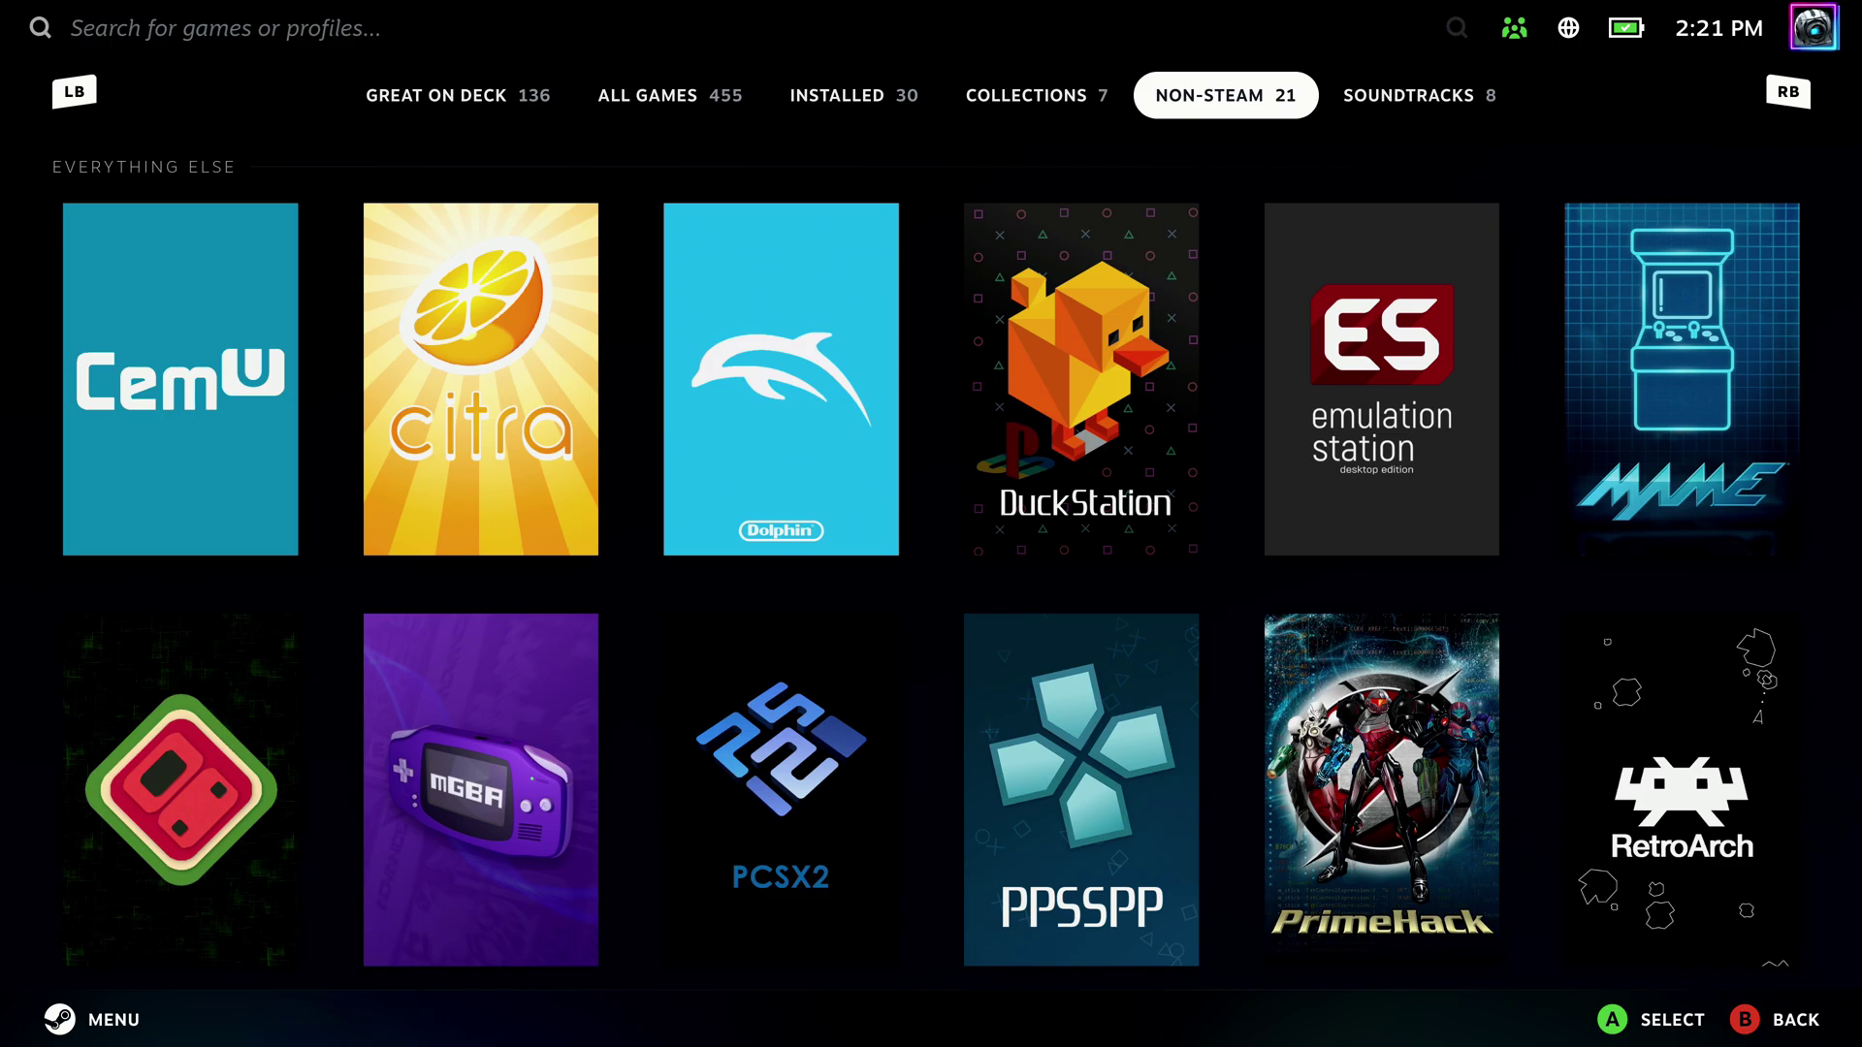